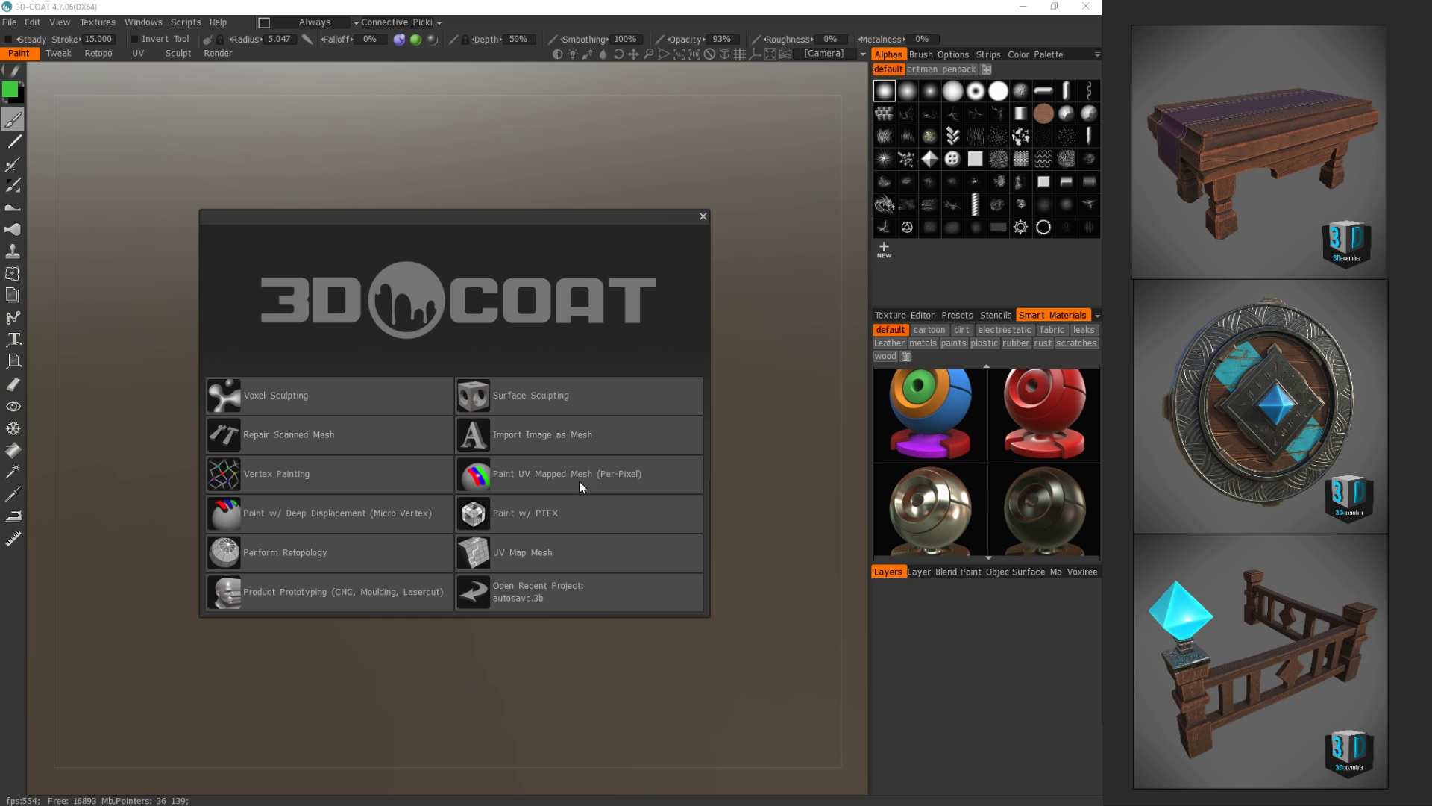
- Start a new voxel sculpting scene from the empty grid option
left_click(225, 392)
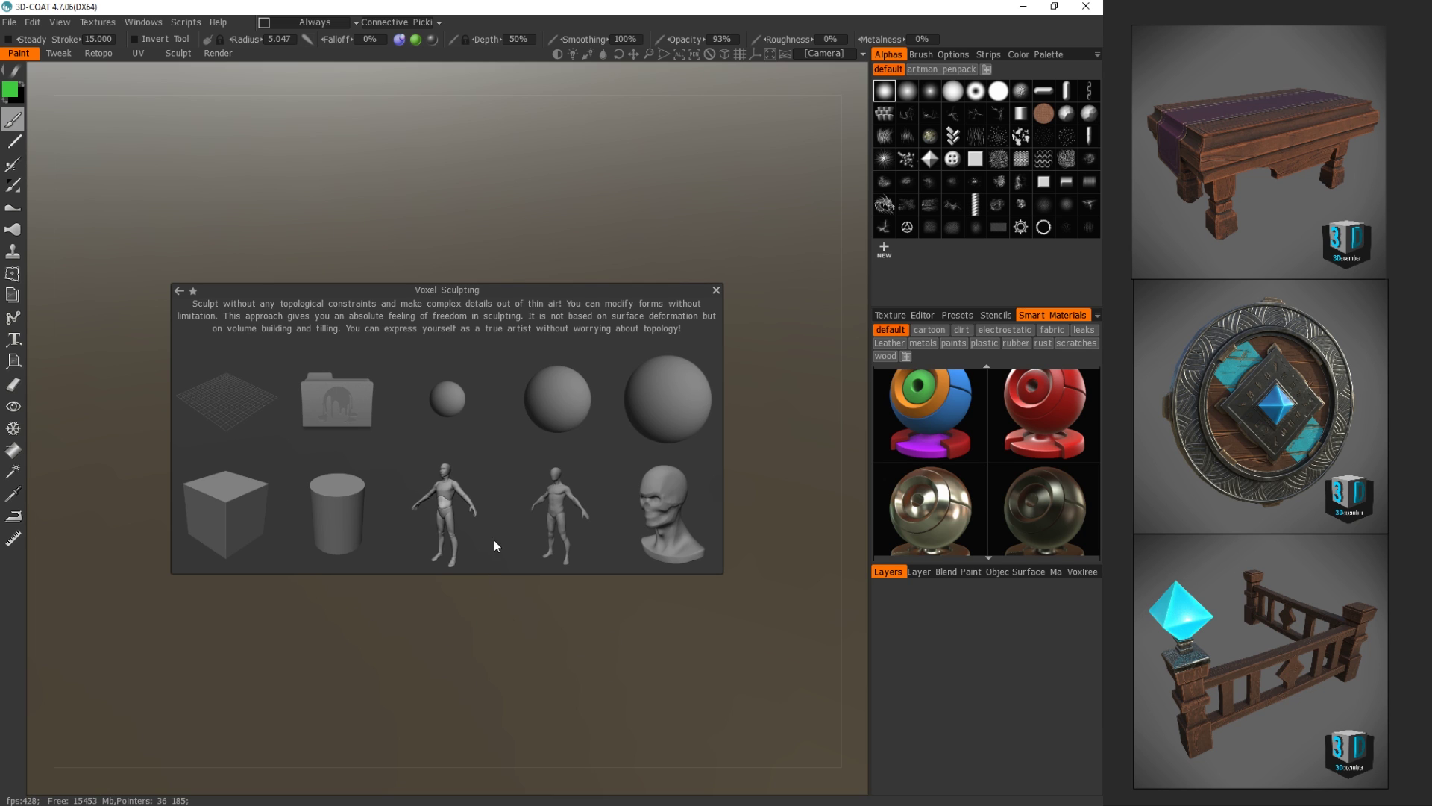
left_click(226, 412)
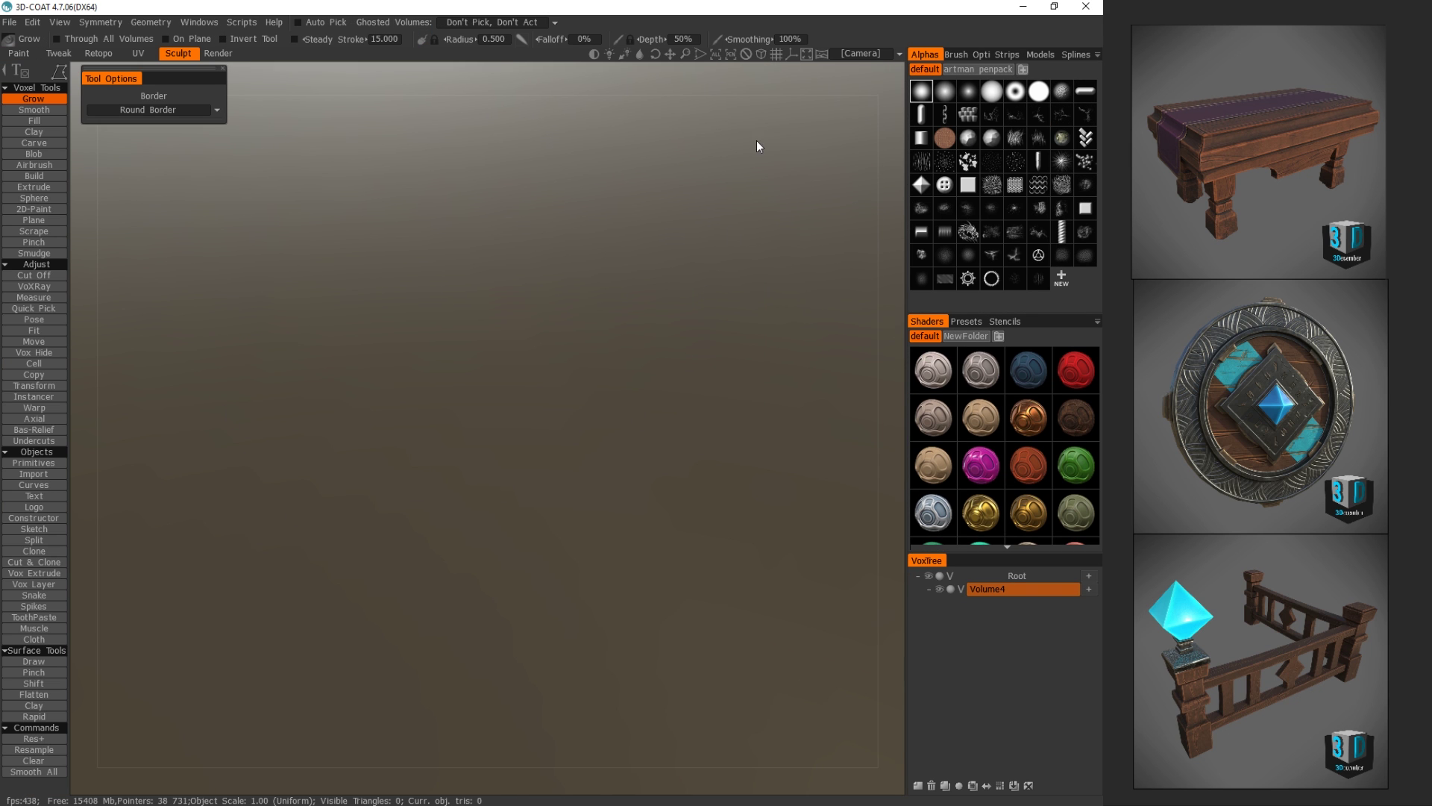
- Switch the viewport to orthographic projection and show the grid and the axes
left_click(760, 55)
left_click(761, 55)
left_click(760, 56)
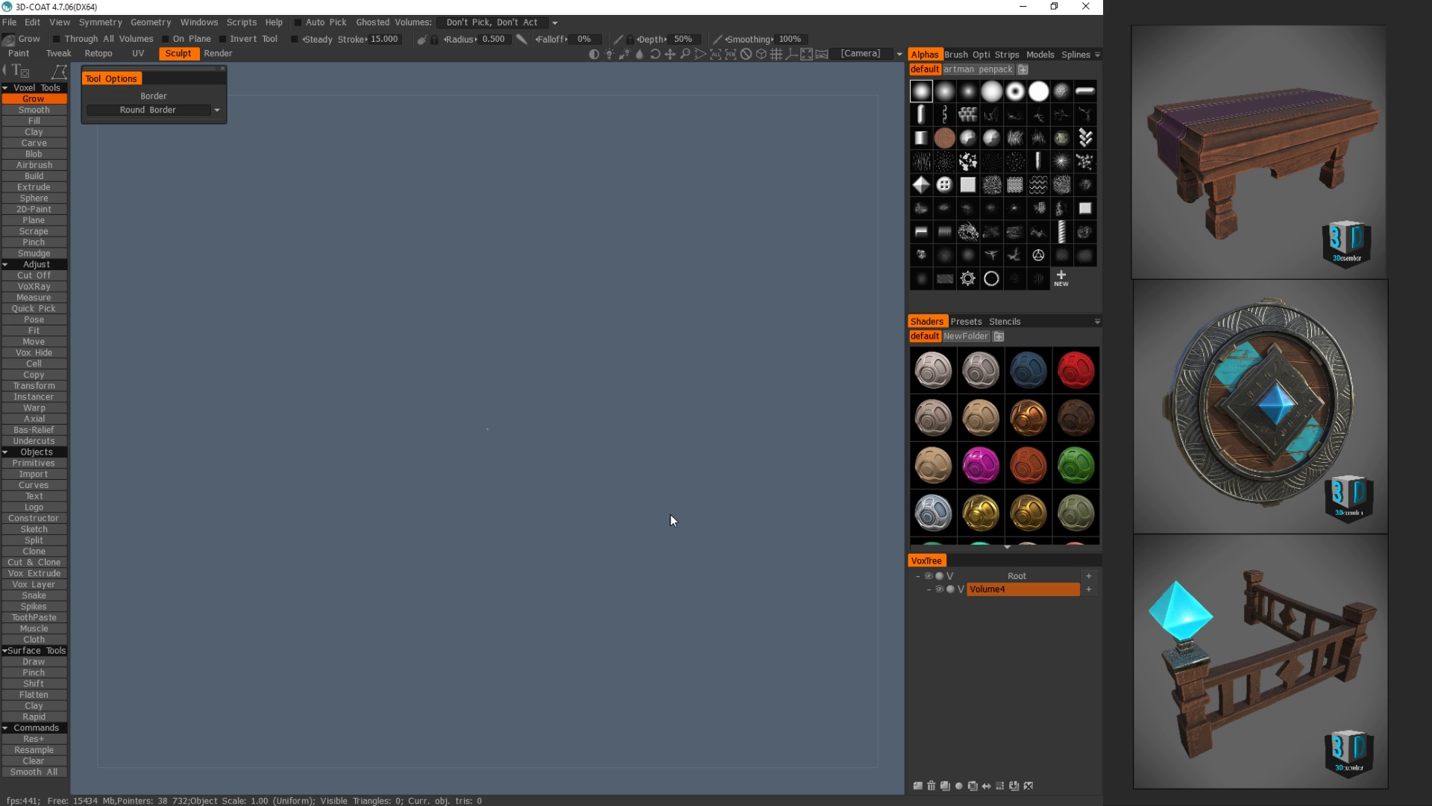
left_click_drag(678, 495, 792, 70)
left_click(777, 57)
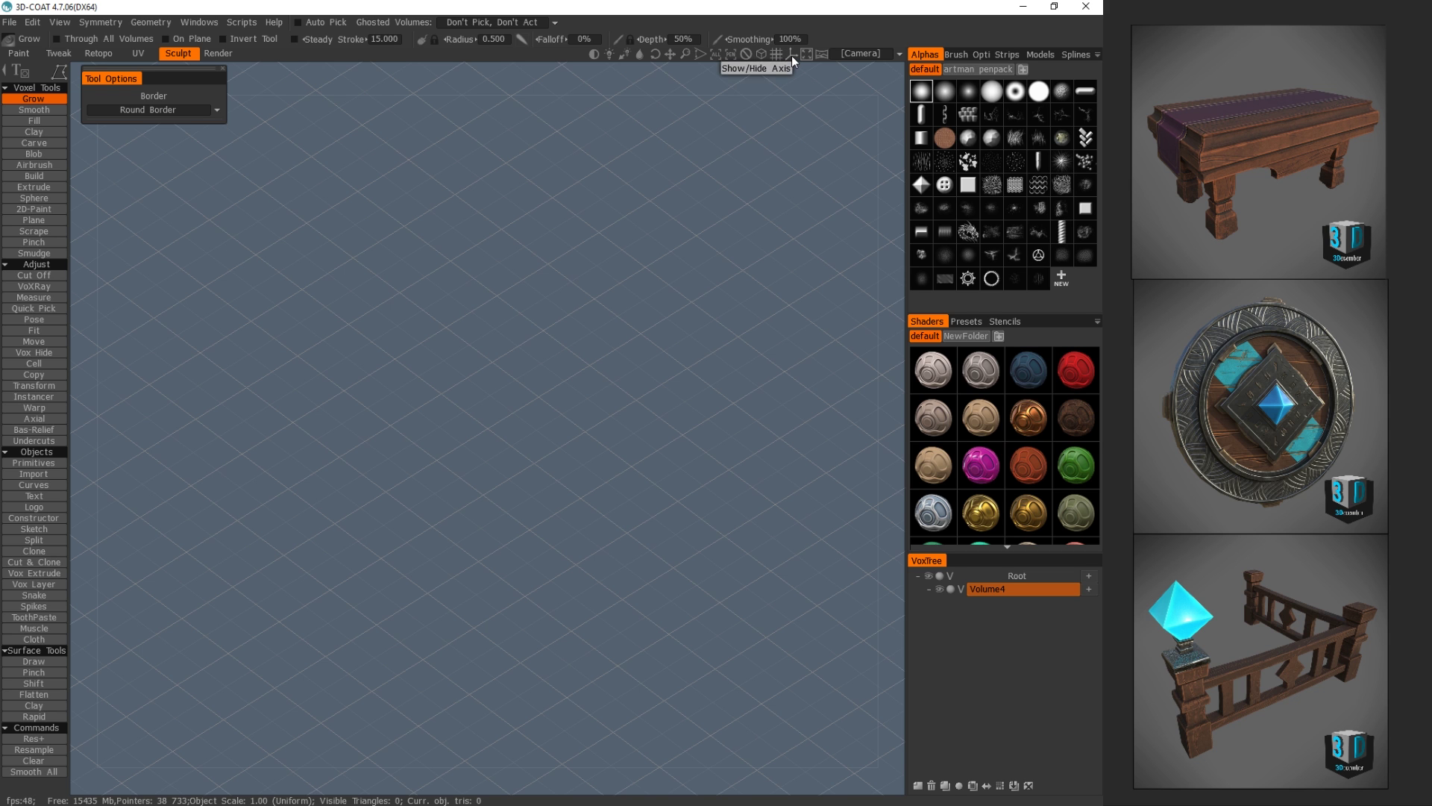
left_click(791, 55)
- Start a lathe primitive with a cylinder base at the origin, aligned to the front view
left_click_drag(599, 401, 526, 468)
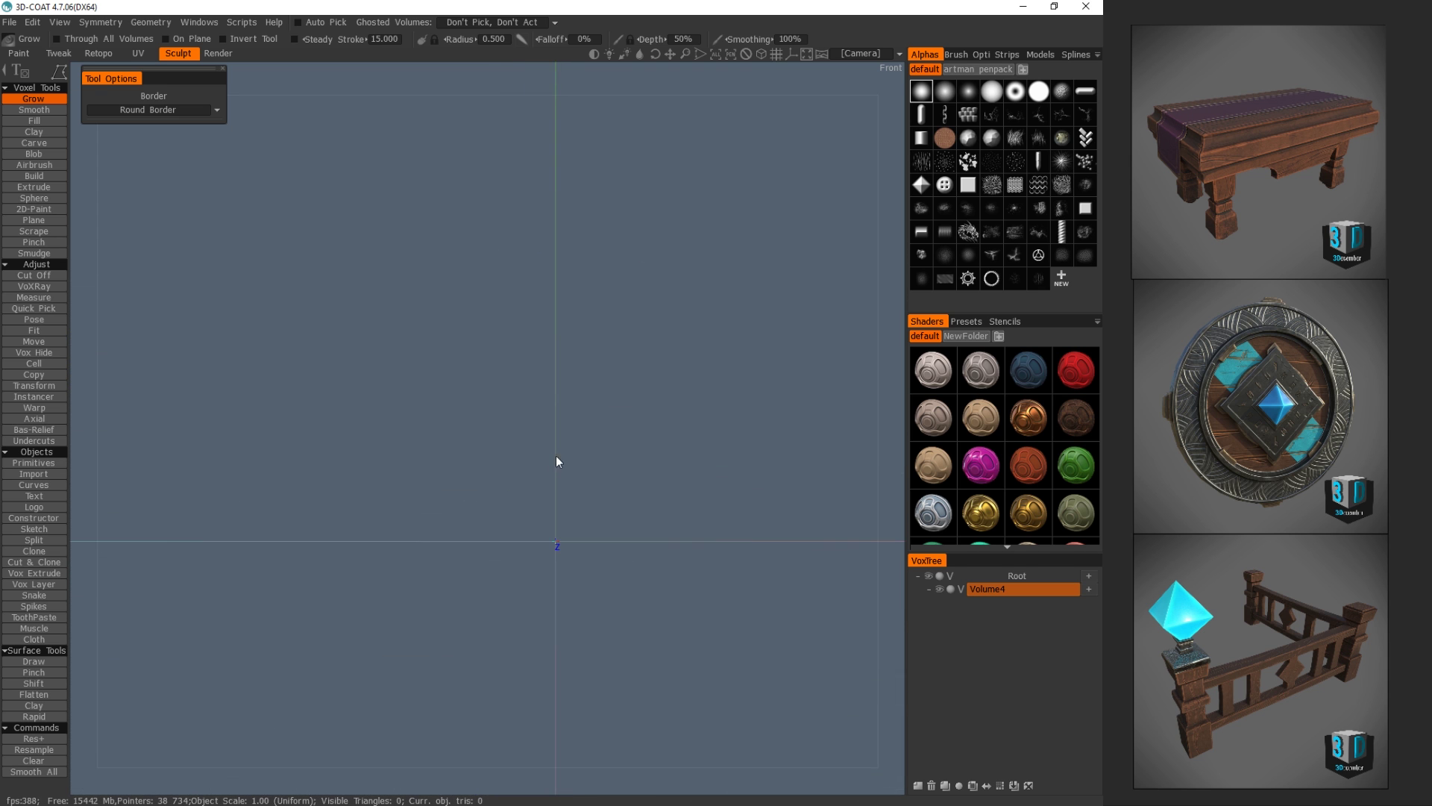
left_click_drag(593, 438, 552, 470)
middle_click_drag(648, 403, 608, 489)
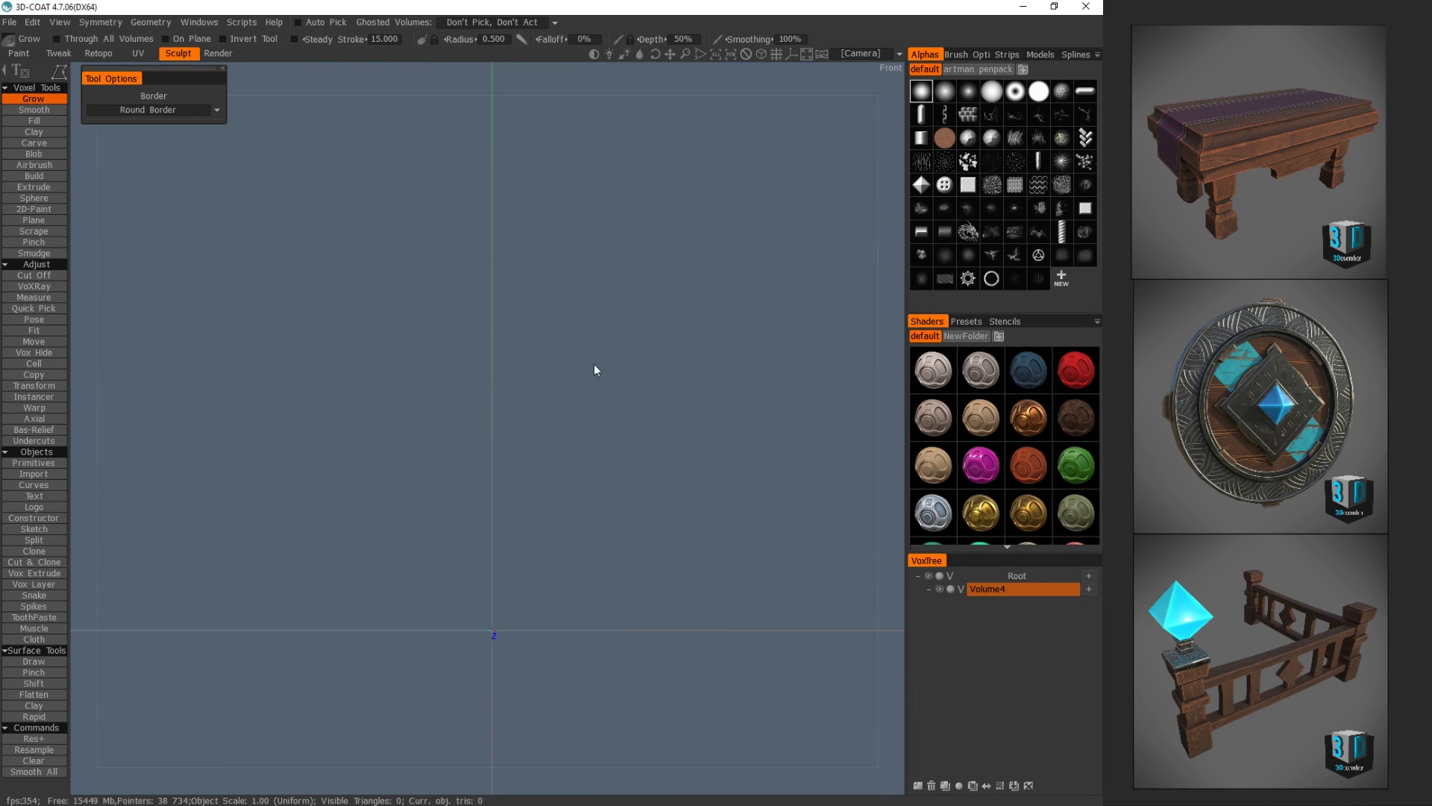
middle_click_drag(593, 370, 584, 416)
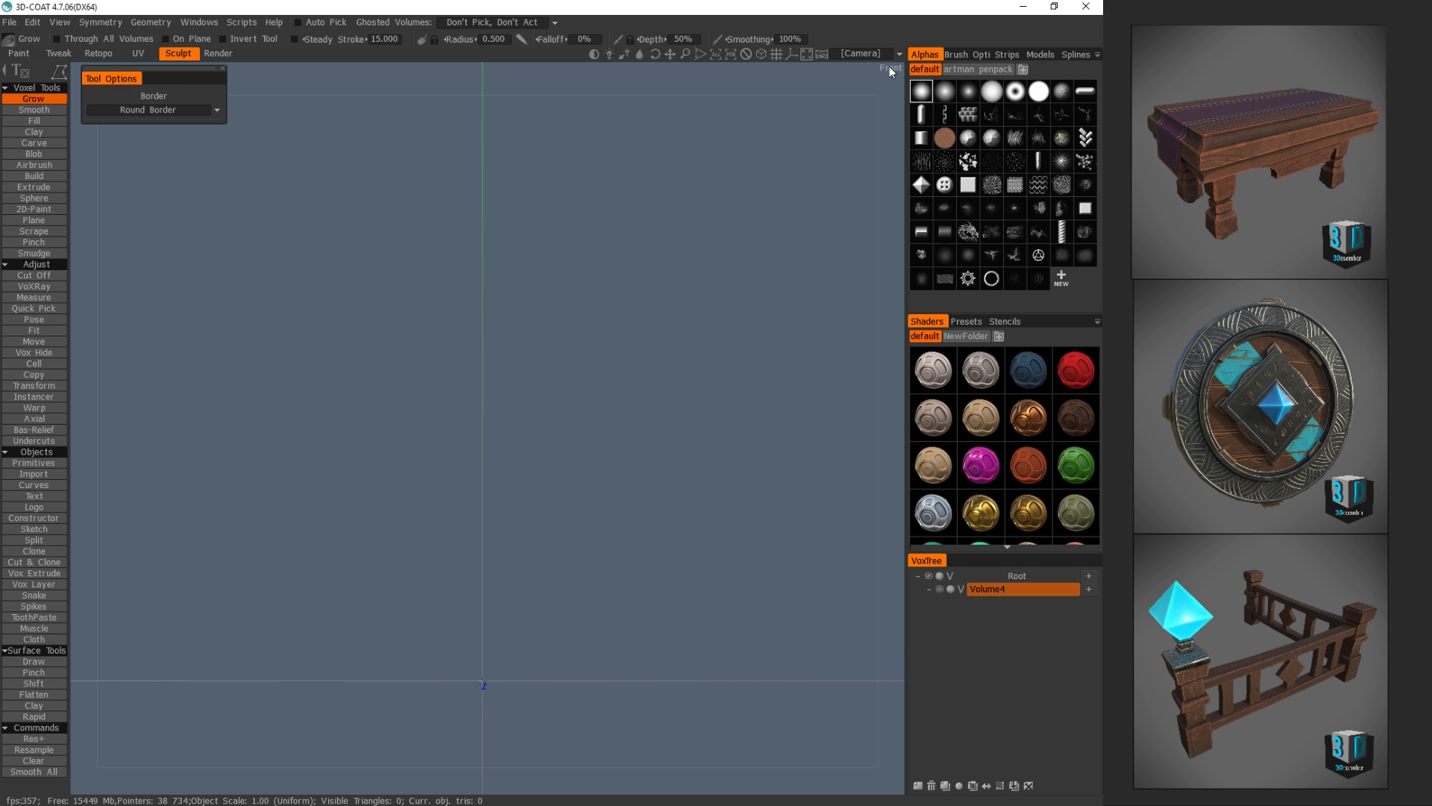
left_click_drag(567, 338, 775, 346)
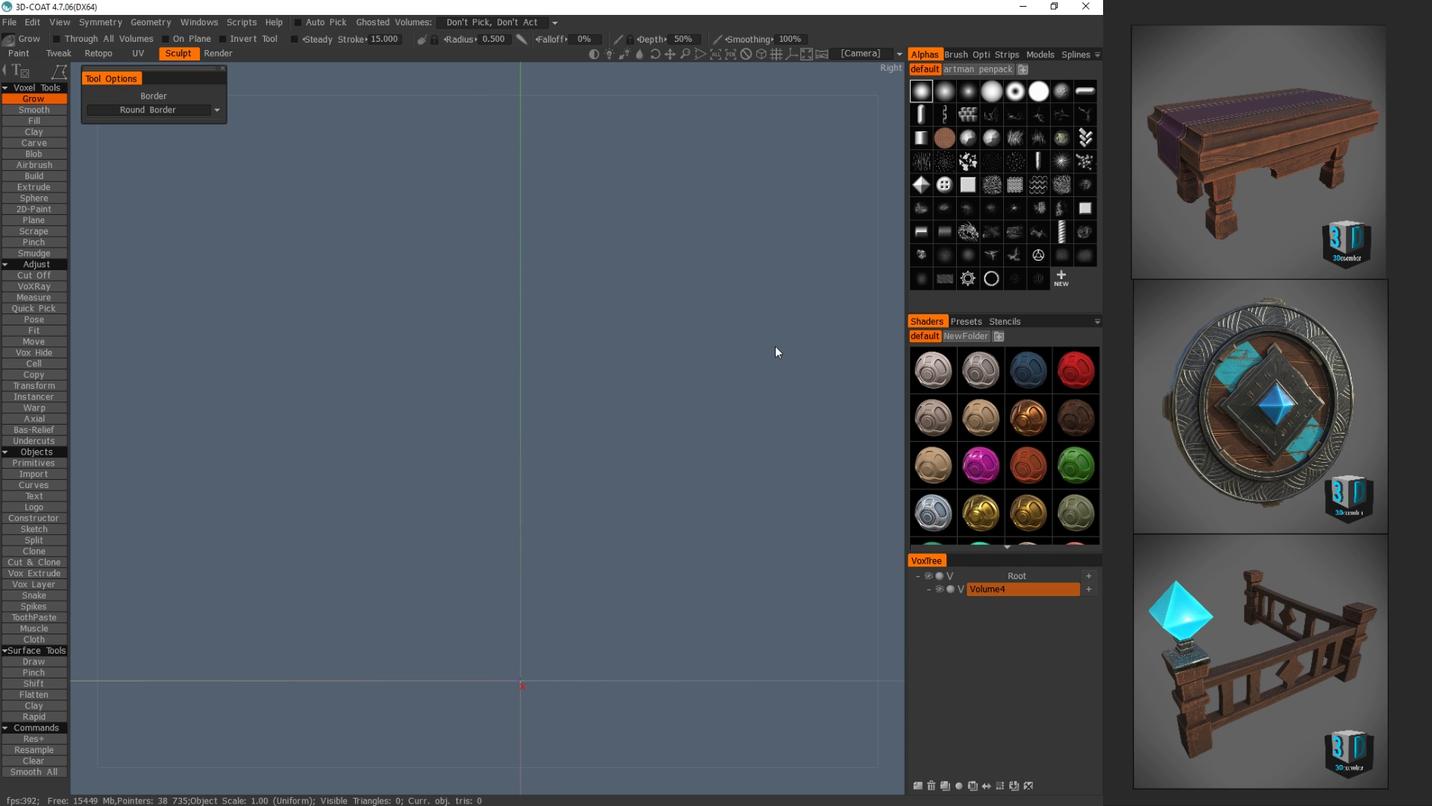
left_click_drag(682, 372, 532, 379)
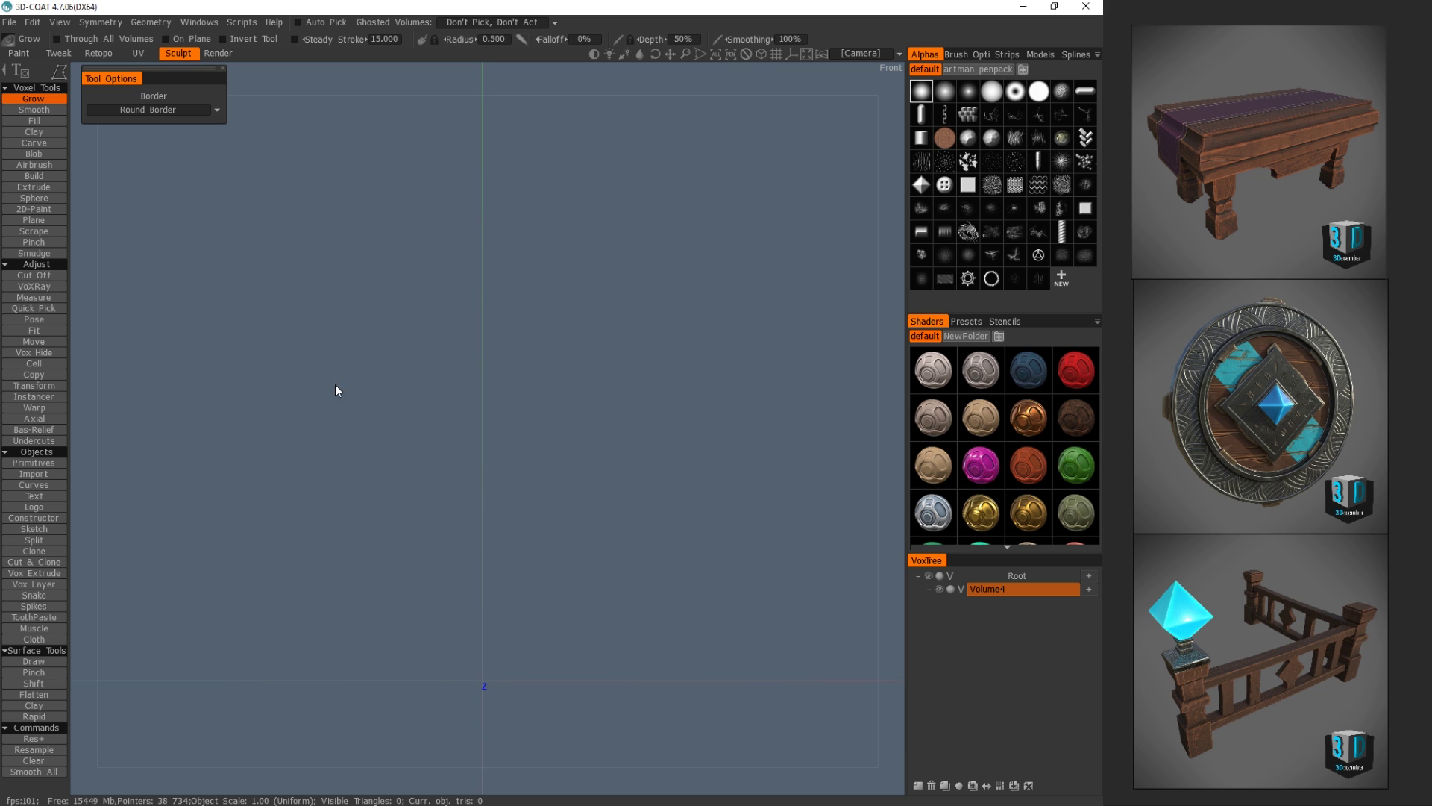
left_click(45, 462)
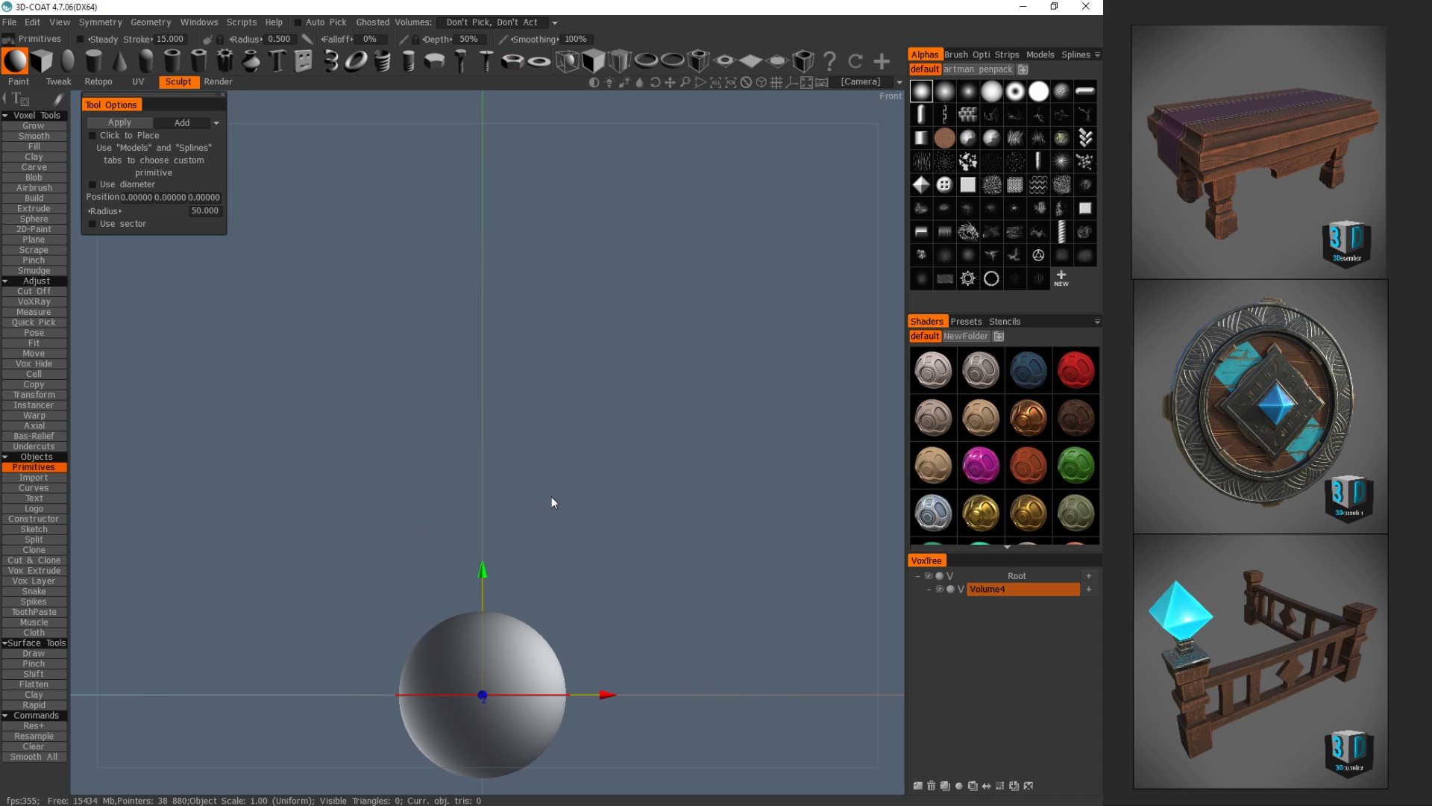
middle_click_drag(552, 497, 604, 374)
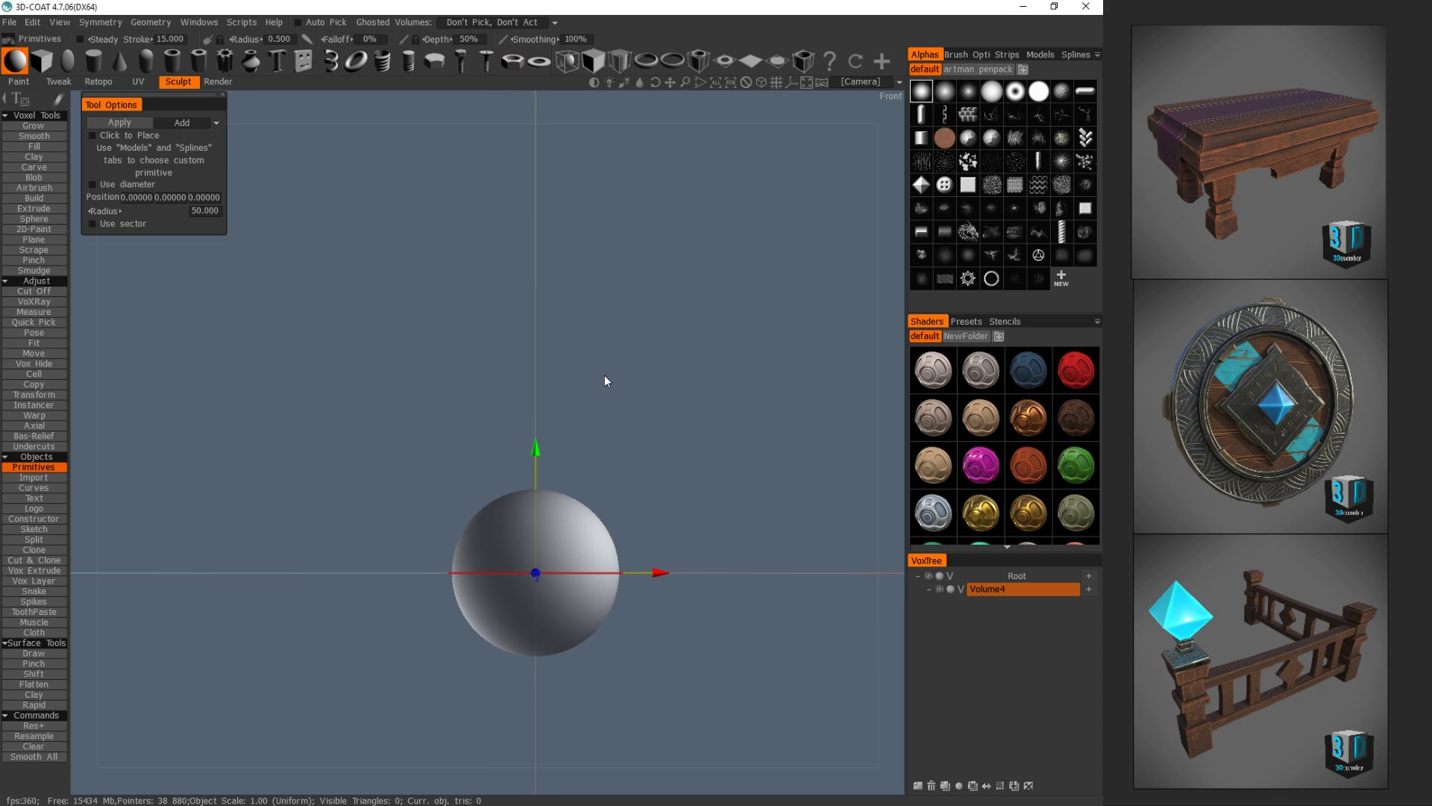
left_click(250, 62)
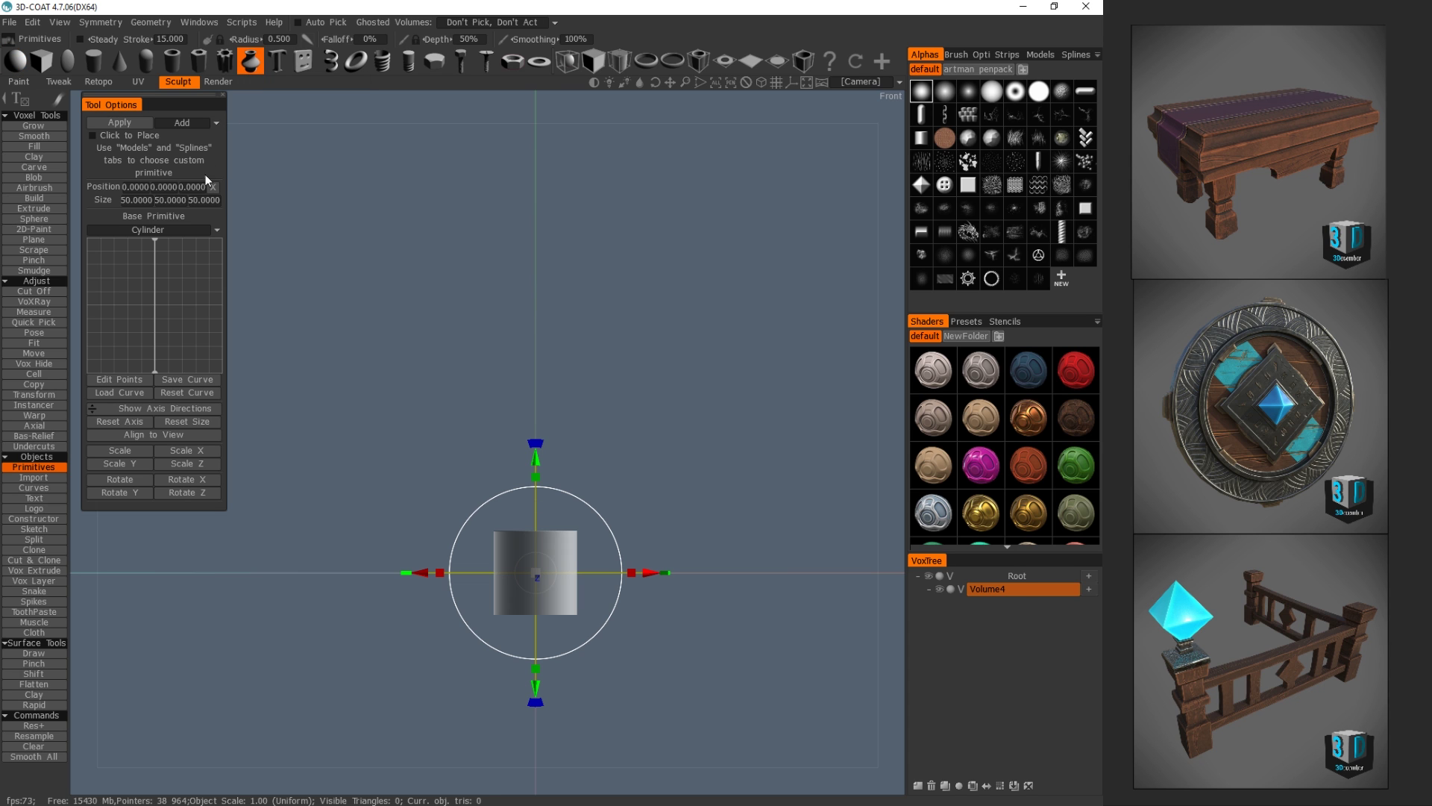
left_click_drag(179, 106, 289, 330)
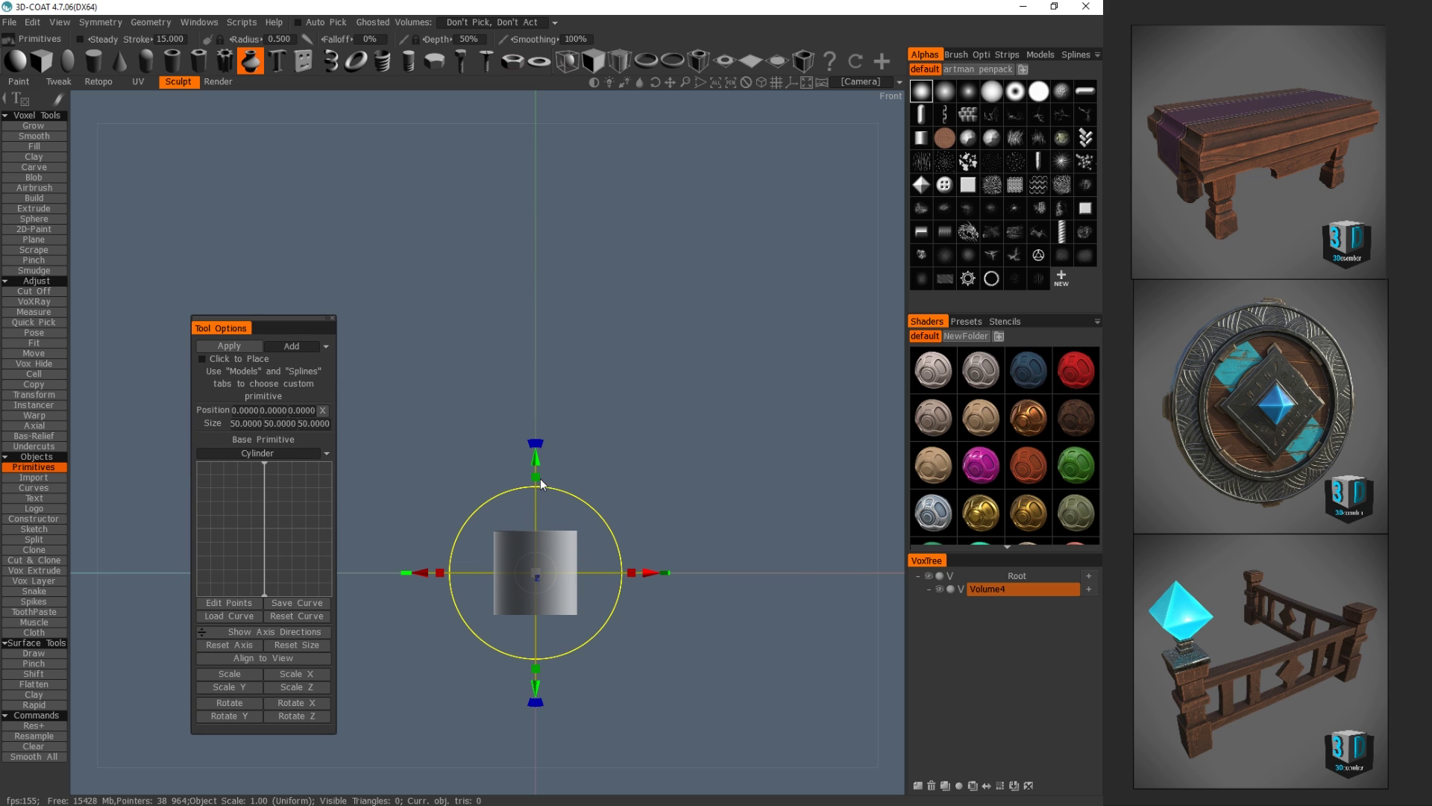
- Stretch the lathe primitive's Y size to about 79.4 and bulge its profile curve outward into a barrel shape
left_click_drag(536, 477, 543, 437)
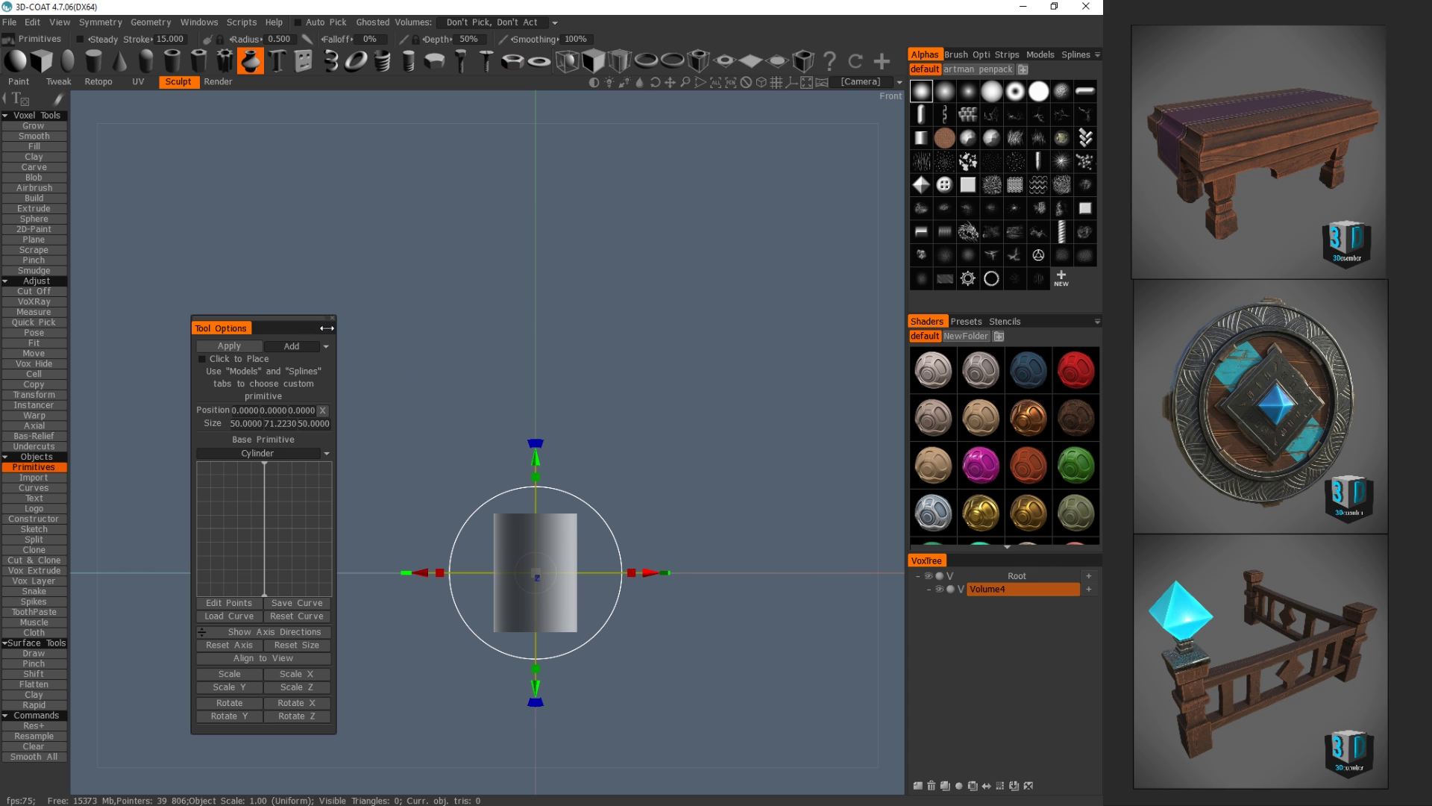
left_click_drag(308, 324, 825, 322)
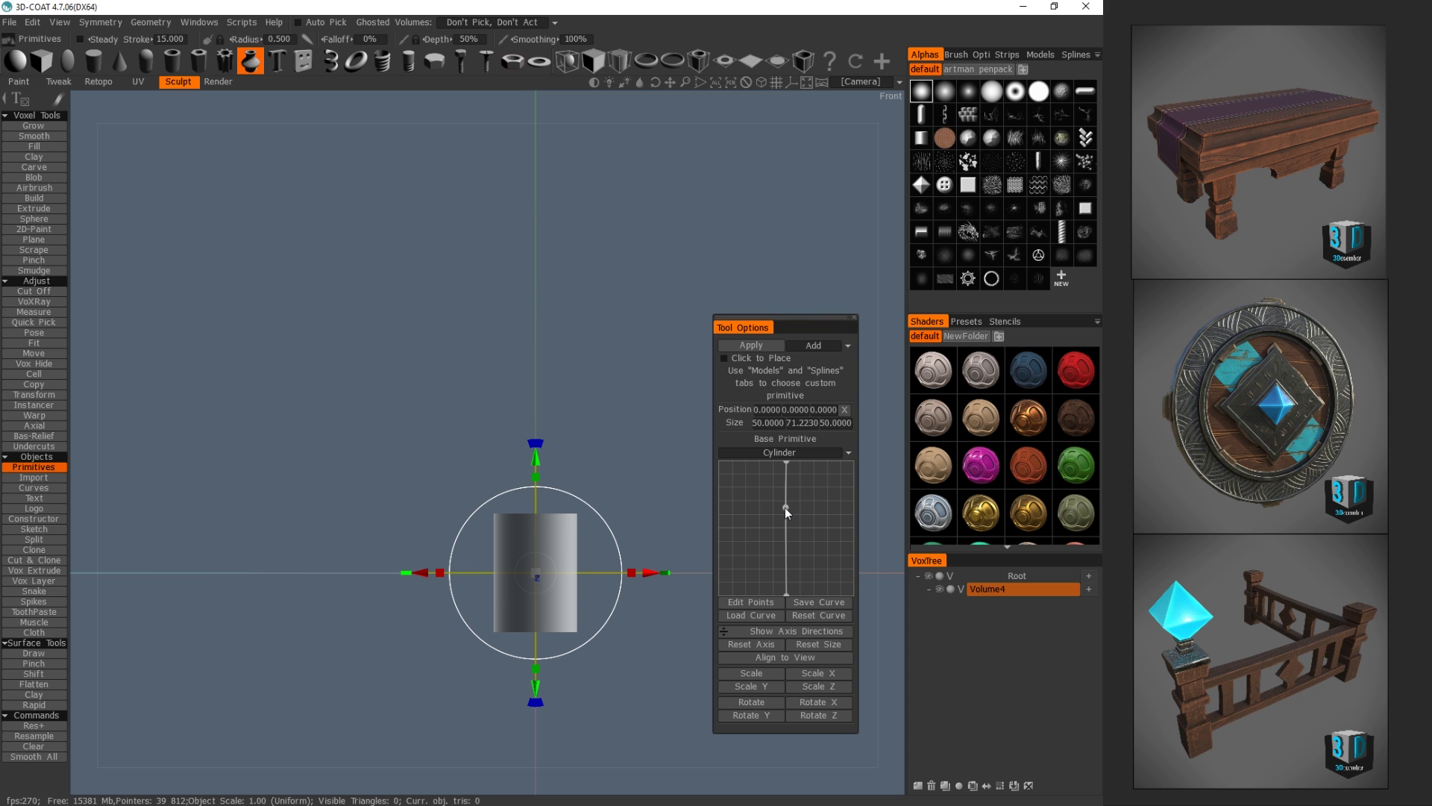
left_click_drag(785, 508, 807, 533)
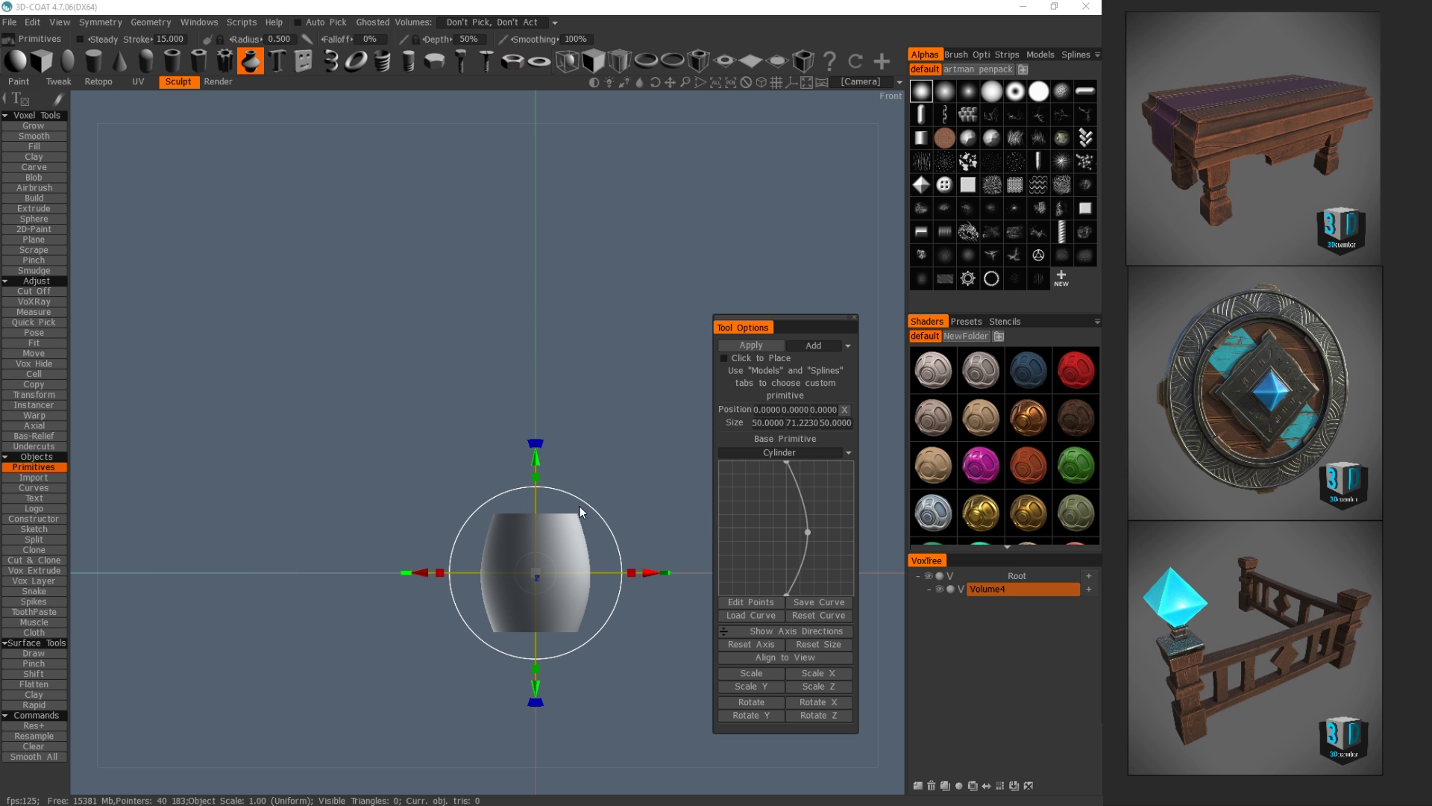
left_click_drag(537, 475, 537, 464)
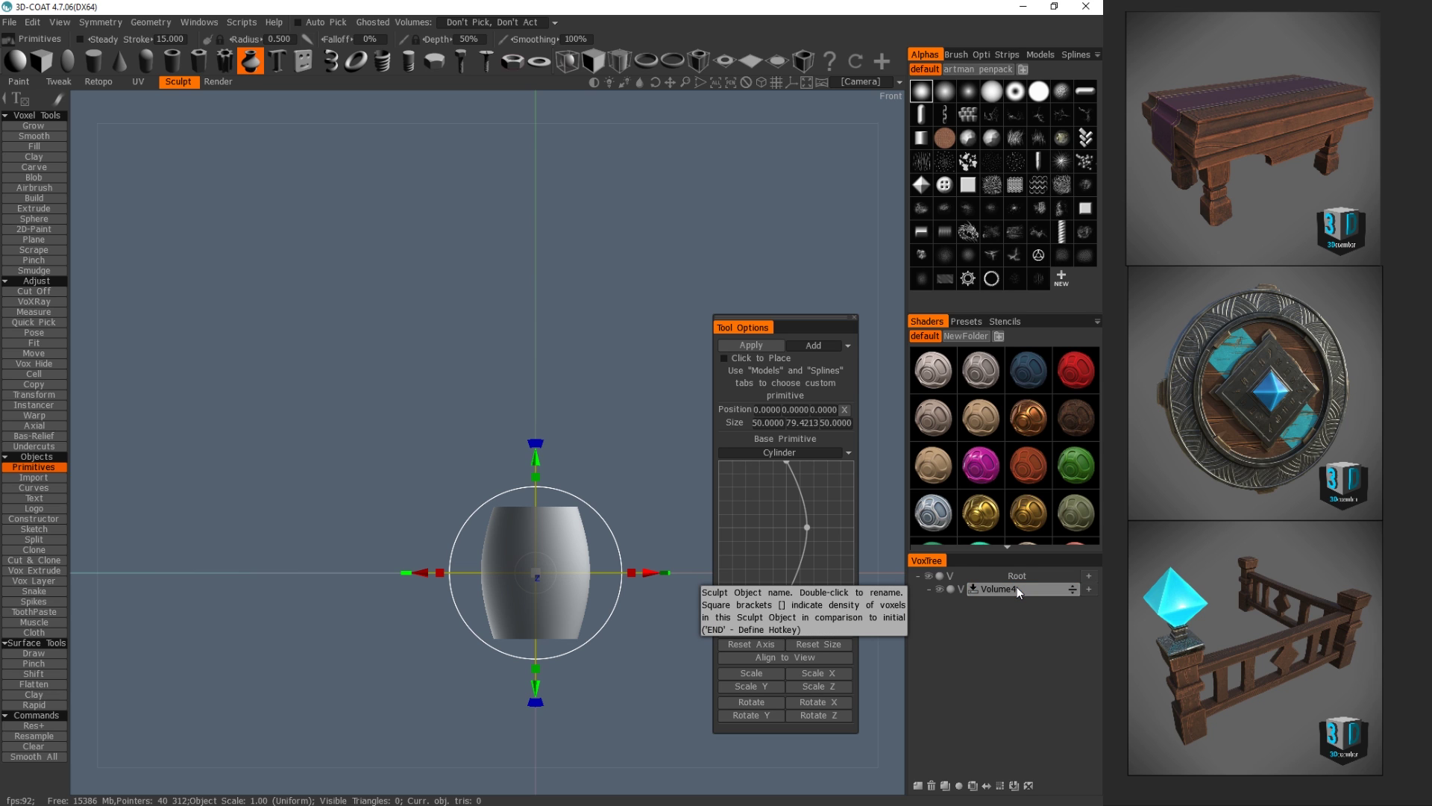
- Raise the resolution of Volume4 to 2x and return to the barrel-shaped primitive
left_click(52, 726)
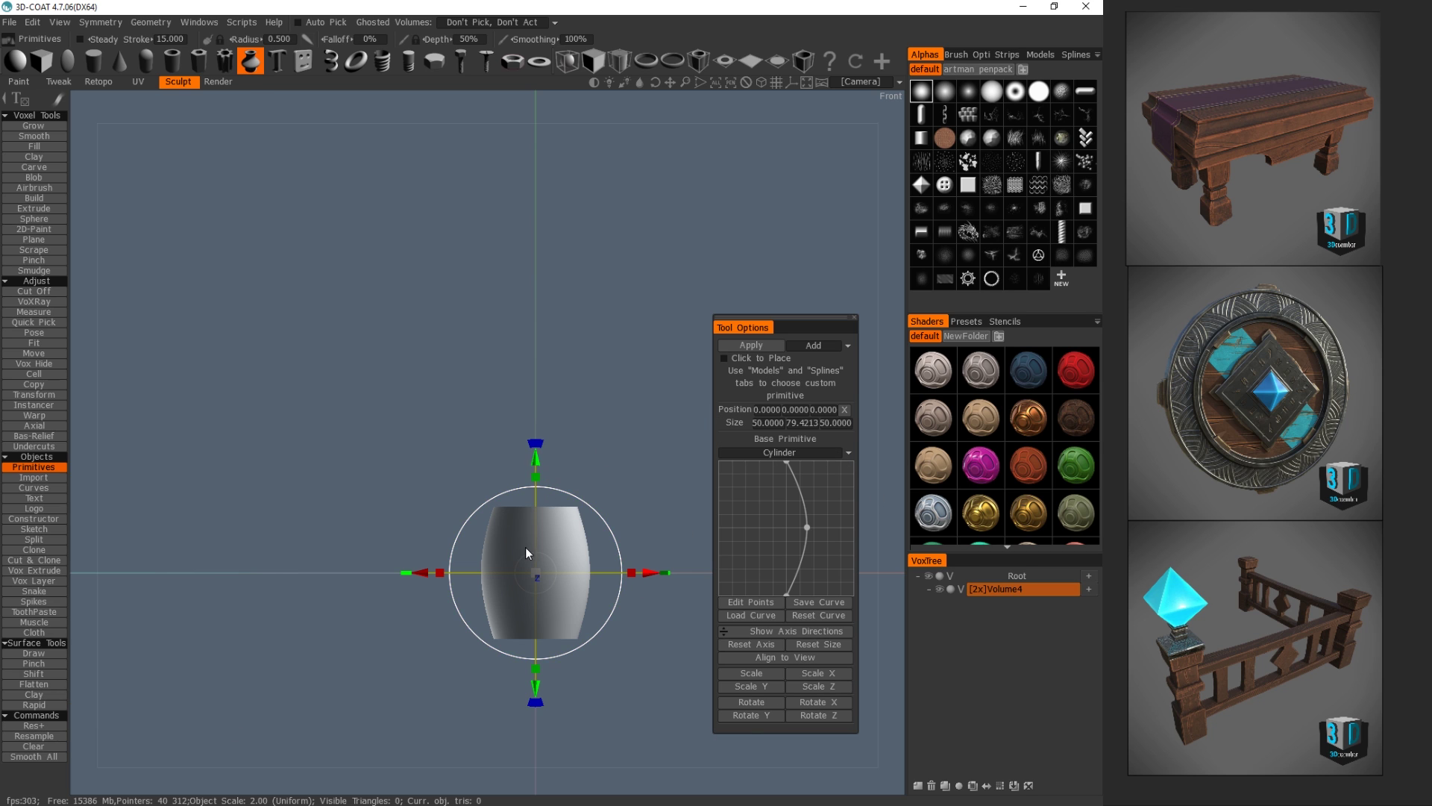
left_click(39, 124)
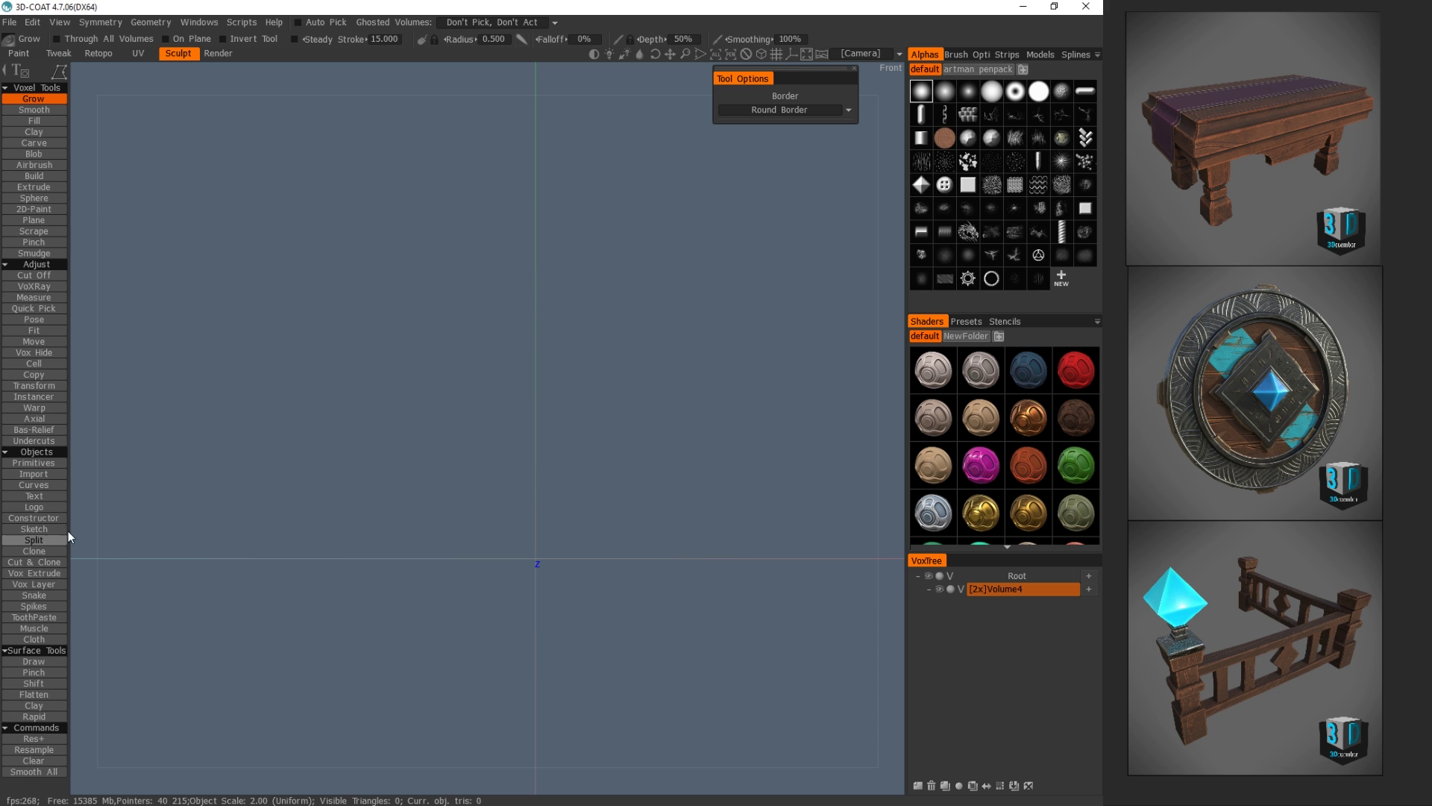
left_click(60, 460)
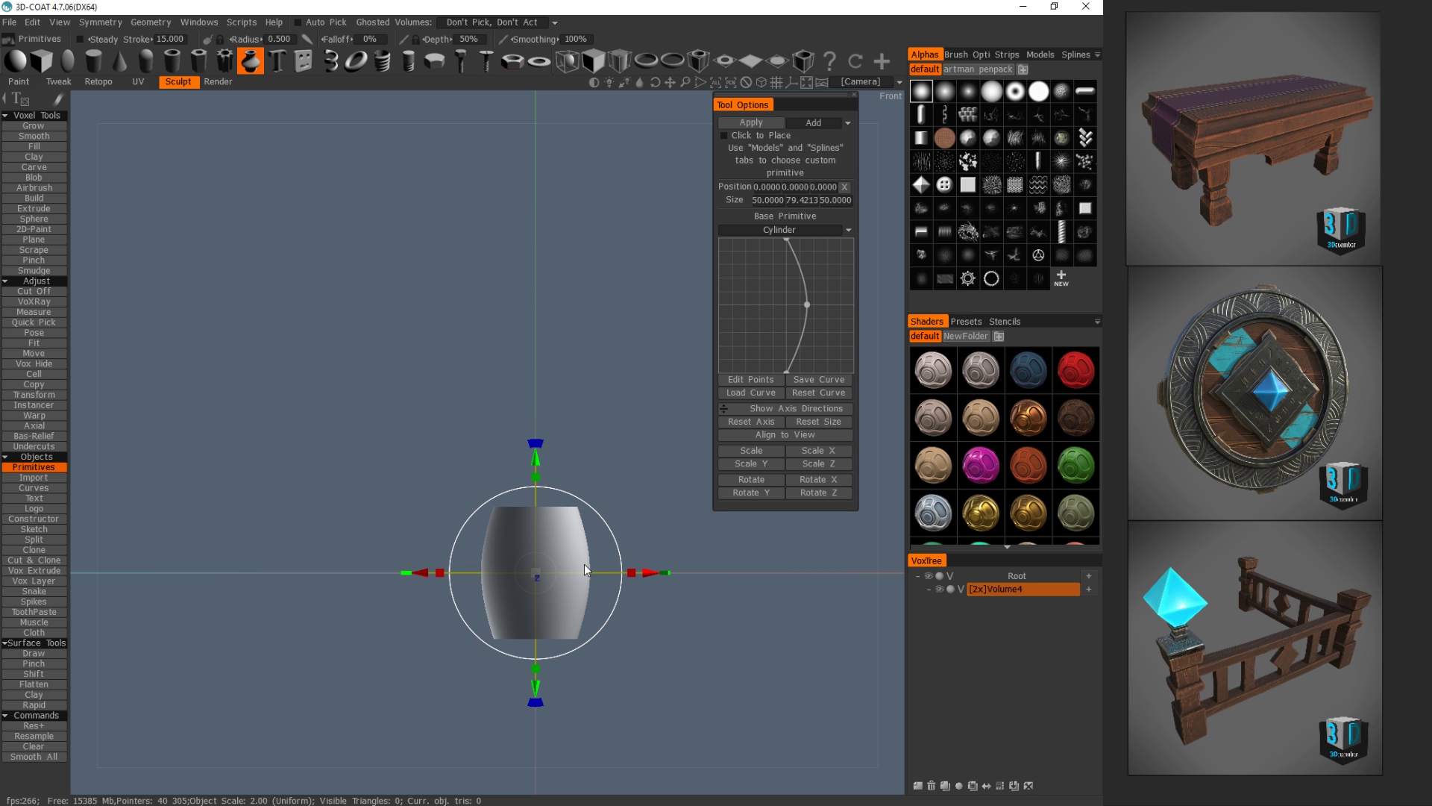
- Apply the barrel primitive to the volume with the Add operation
left_click(830, 124)
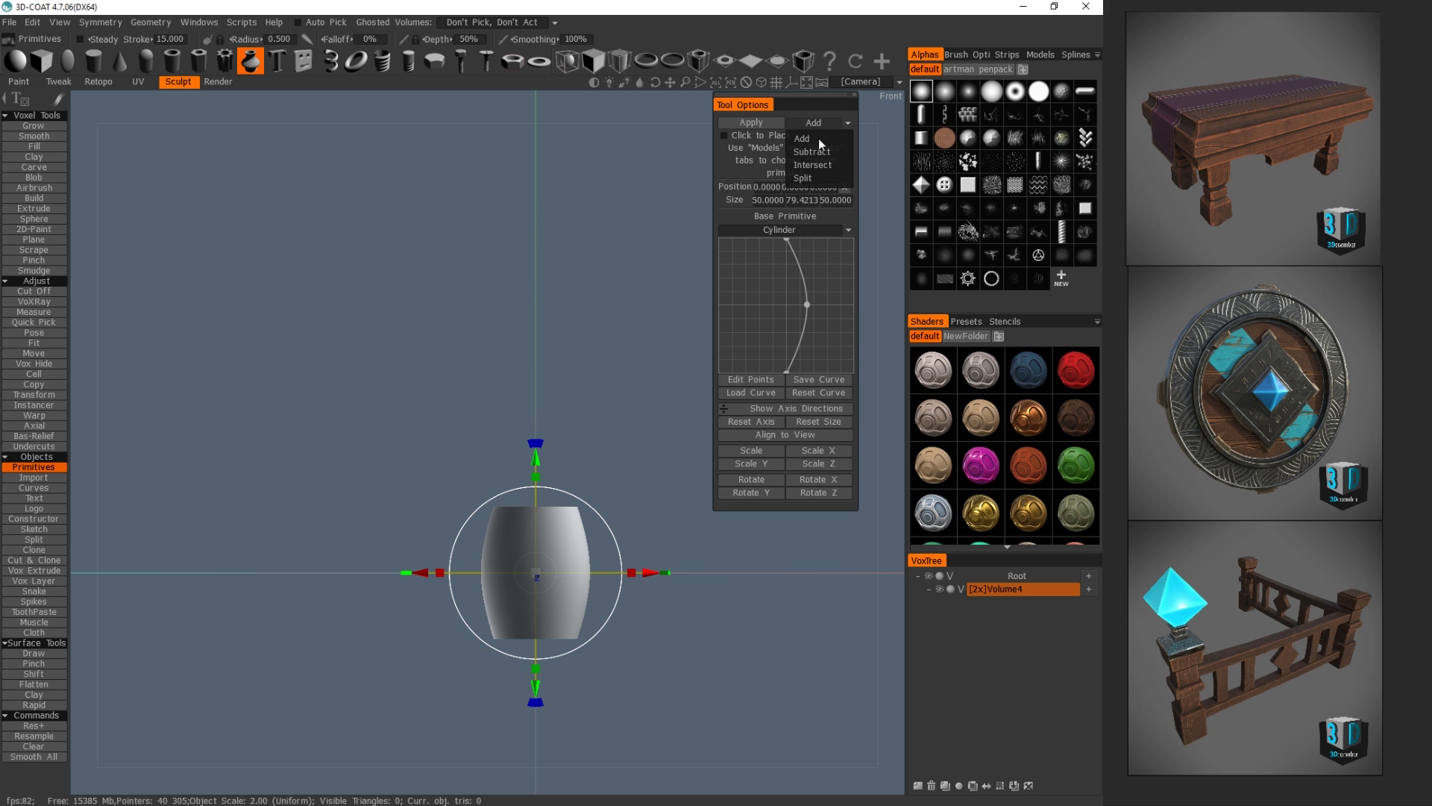
left_click(807, 140)
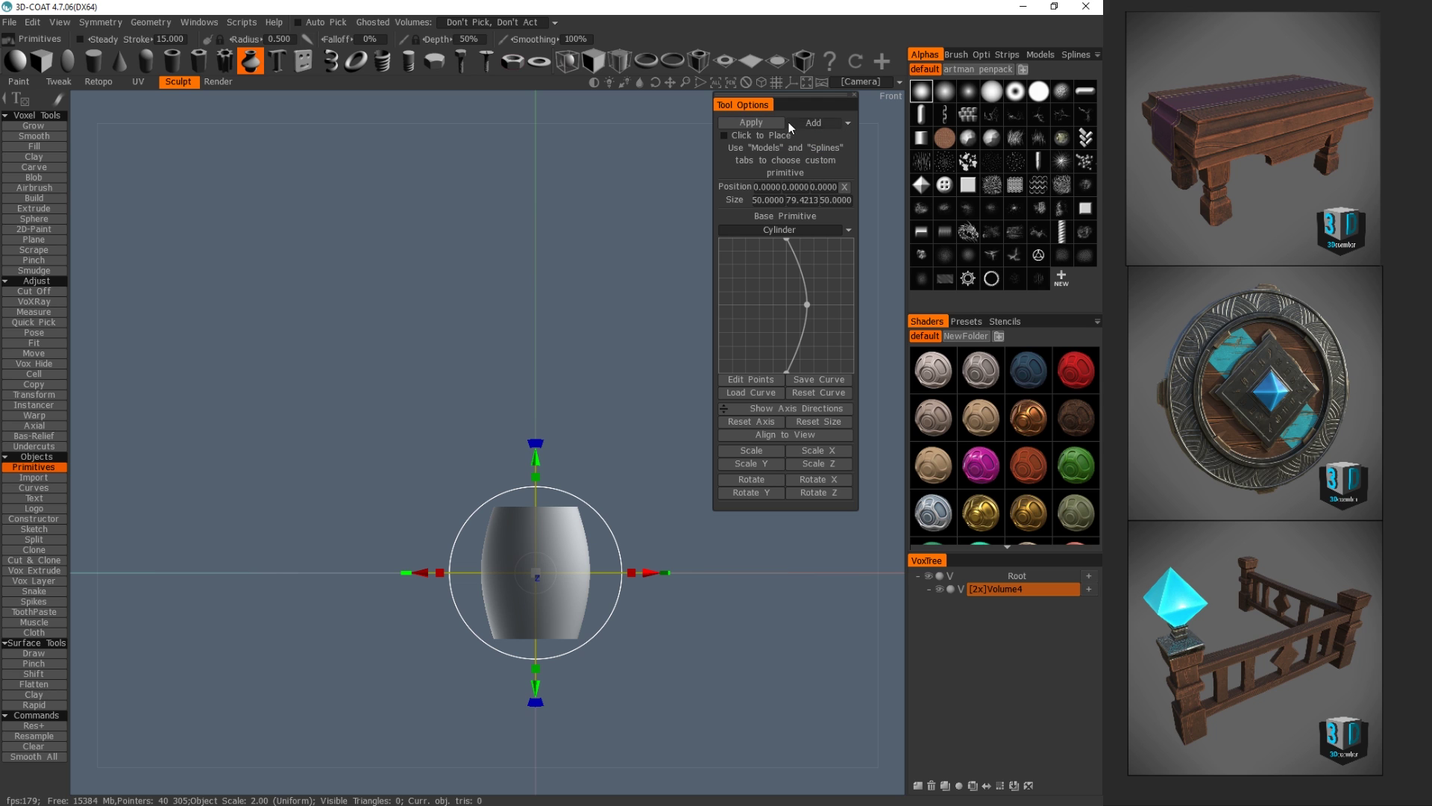
left_click(798, 121)
left_click(803, 136)
left_click(795, 123)
left_click(798, 137)
left_click(764, 122)
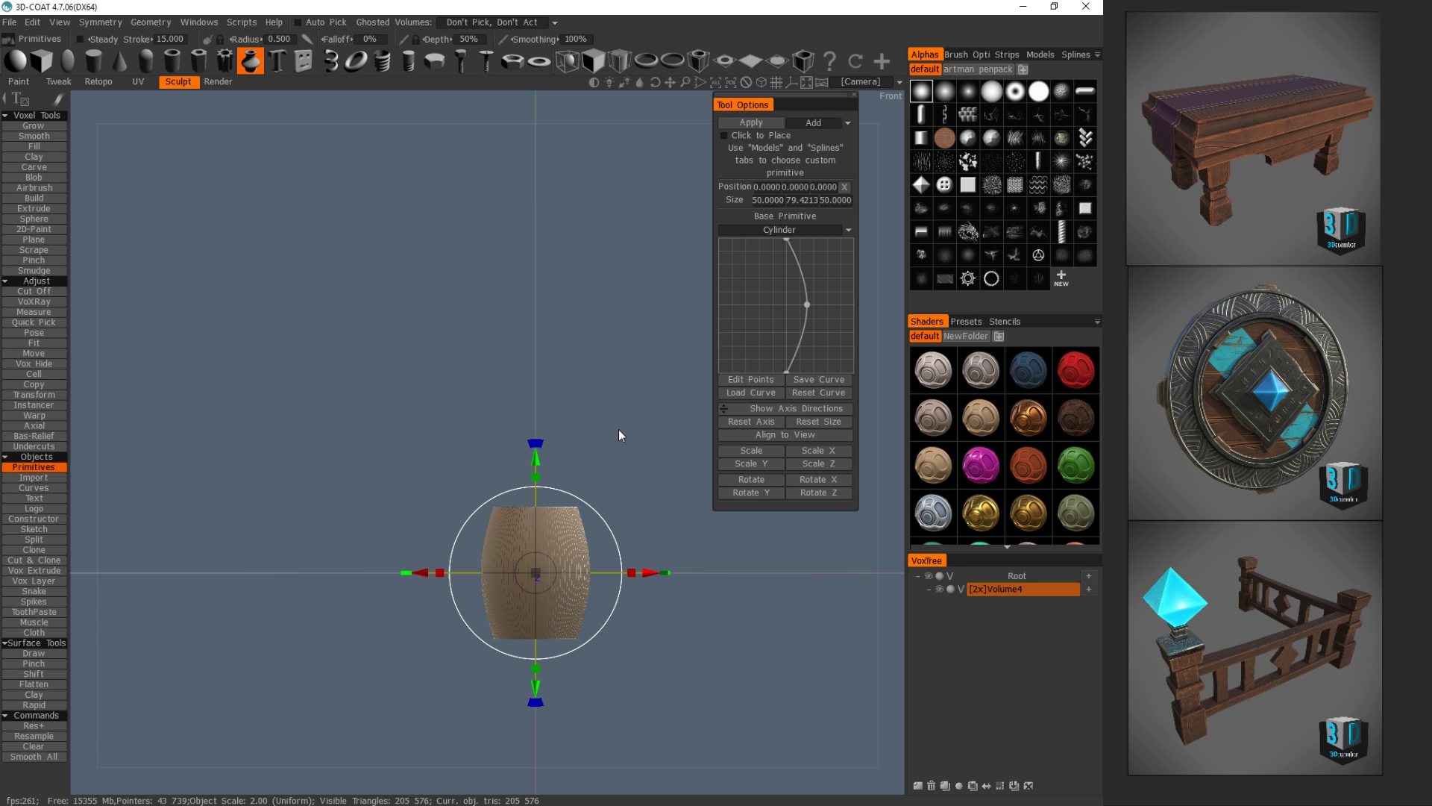
- Switch to the Cut Off tool and examine the barrel's side profile and flat top up close
key("c")
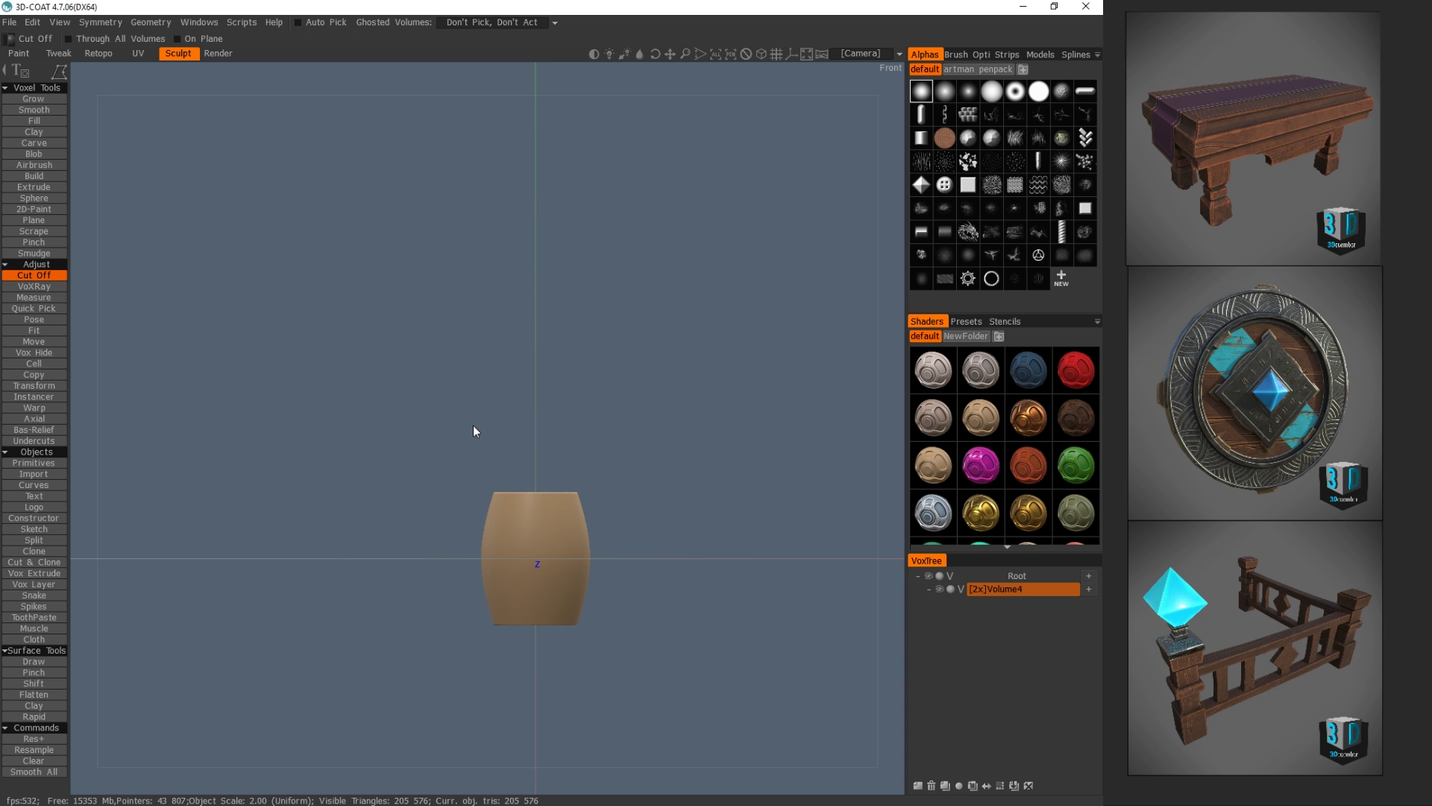
left_click_drag(480, 427, 589, 493, "alt")
left_click_drag(414, 433, 724, 283)
right_click_drag(724, 283, 665, 334, "alt")
middle_click_drag(665, 334, 656, 288)
right_click_drag(613, 307, 643, 305)
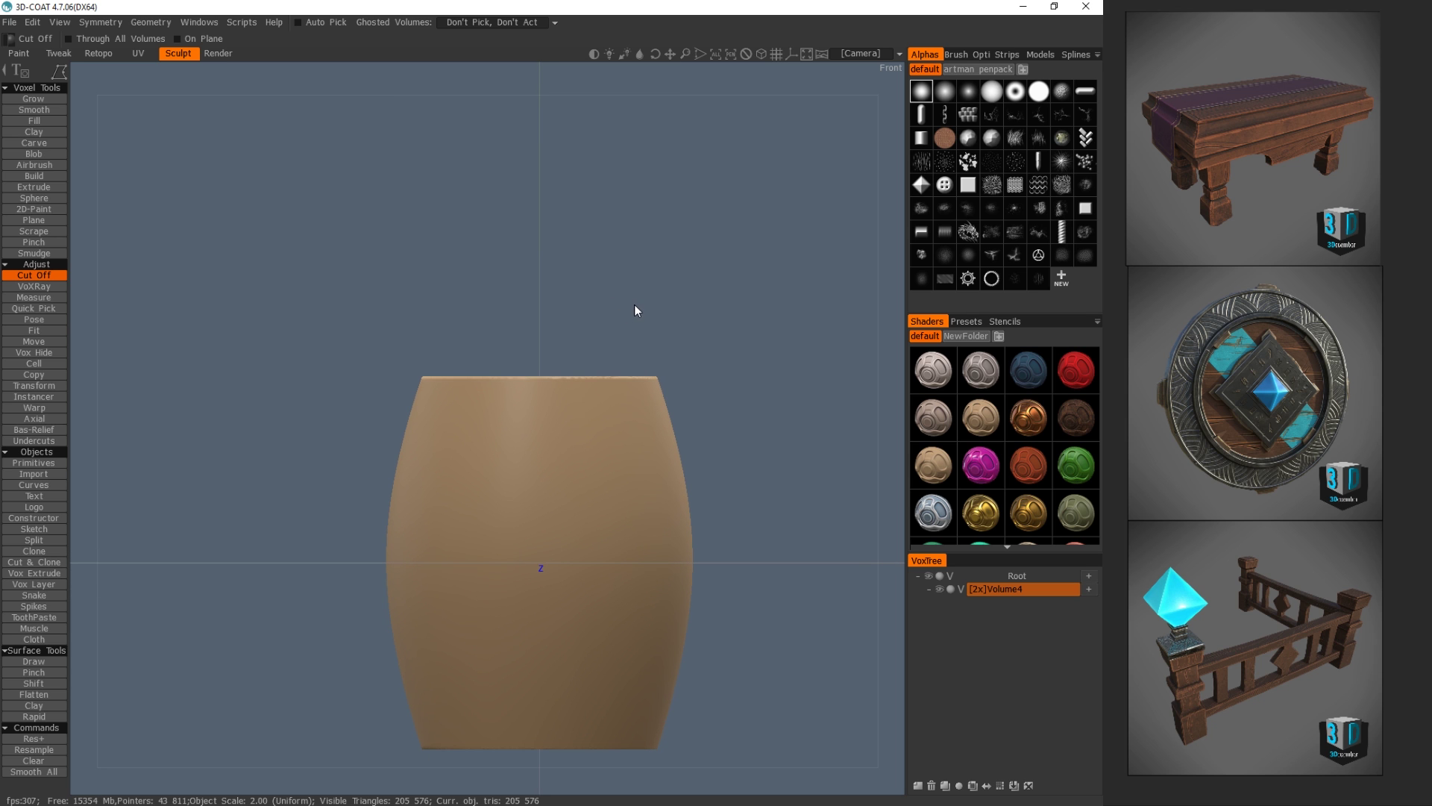
left_click_drag(633, 310, 634, 380)
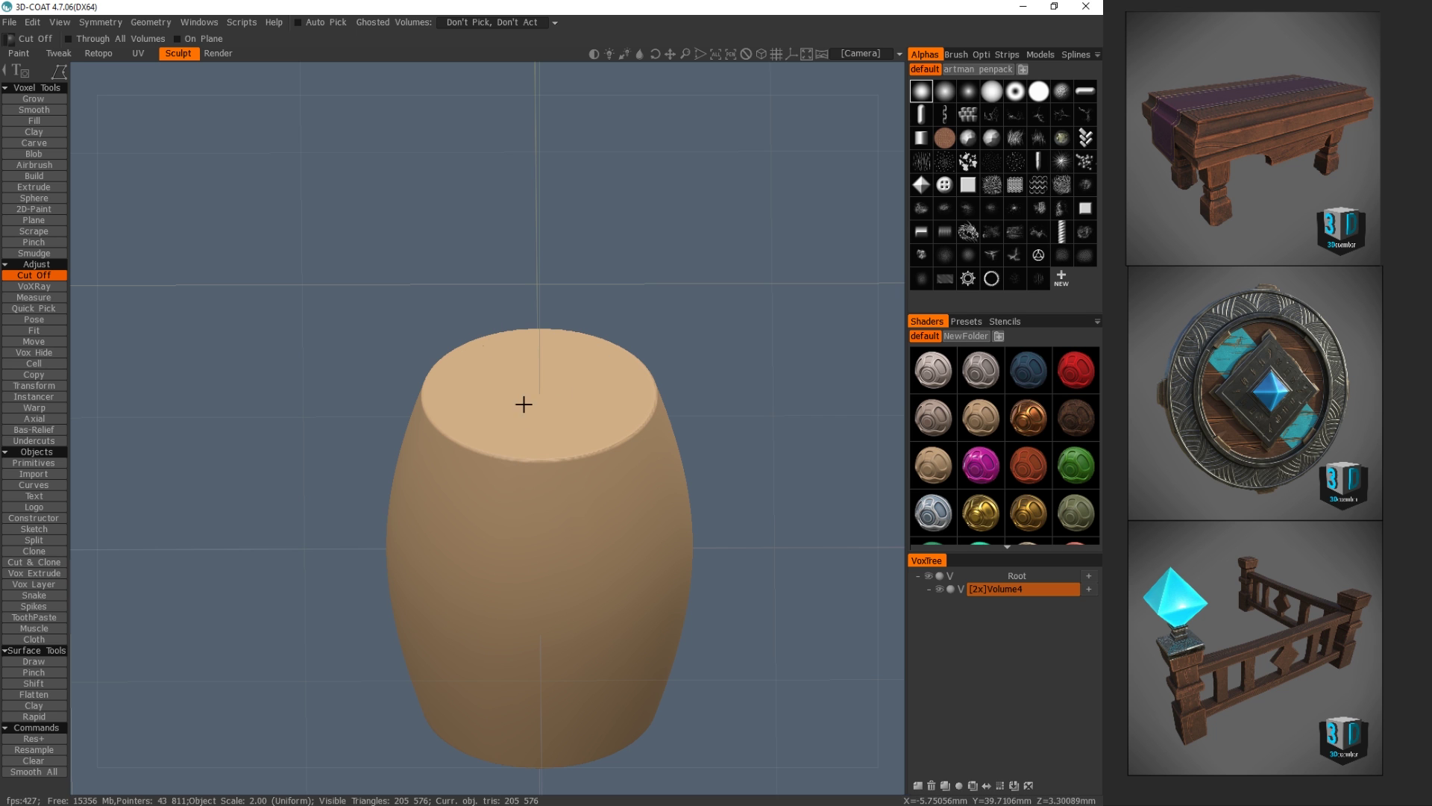
left_click_drag(752, 350, 681, 304)
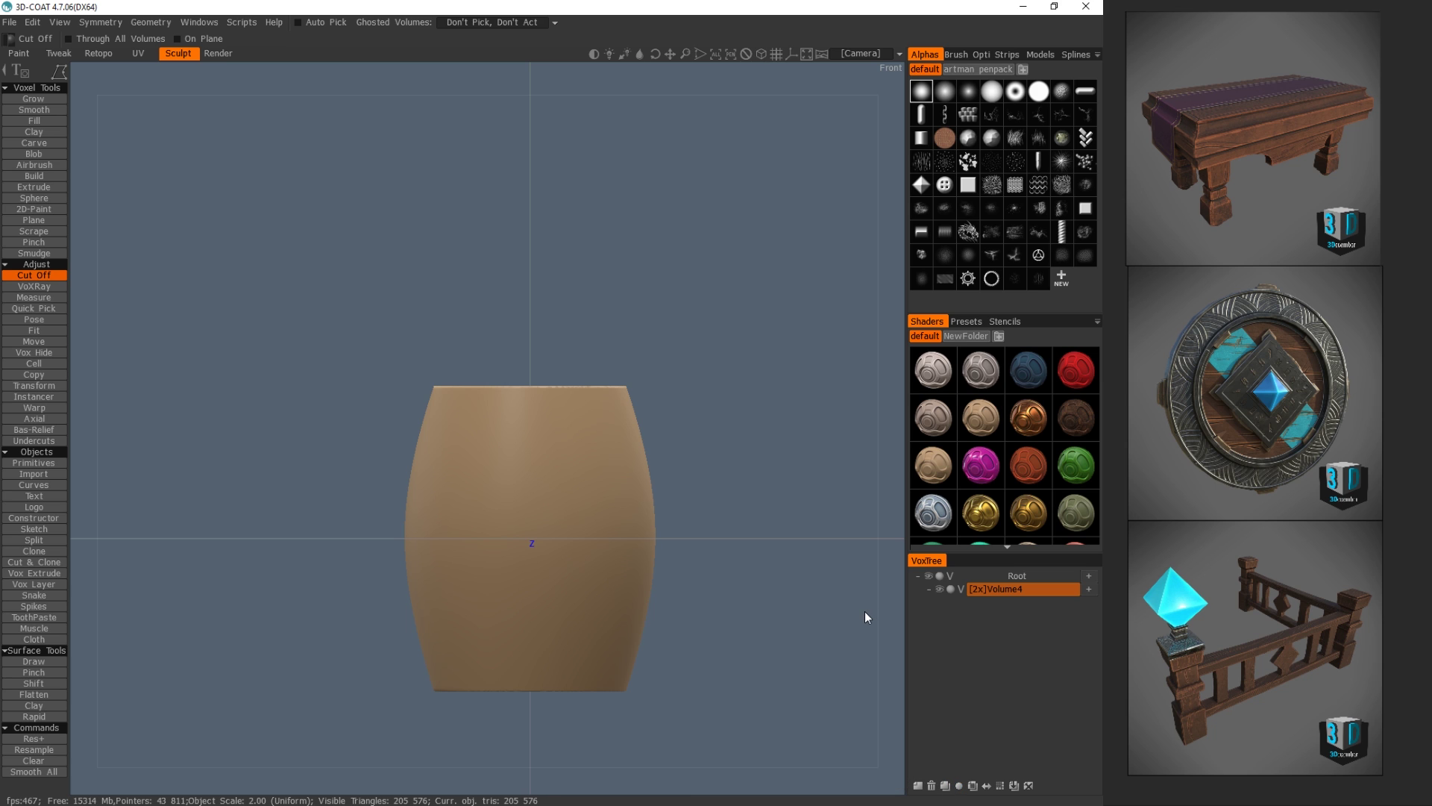
- Duplicate the barrel volume and raise the copy above the original to about 86.9 on Y
left_click(945, 785)
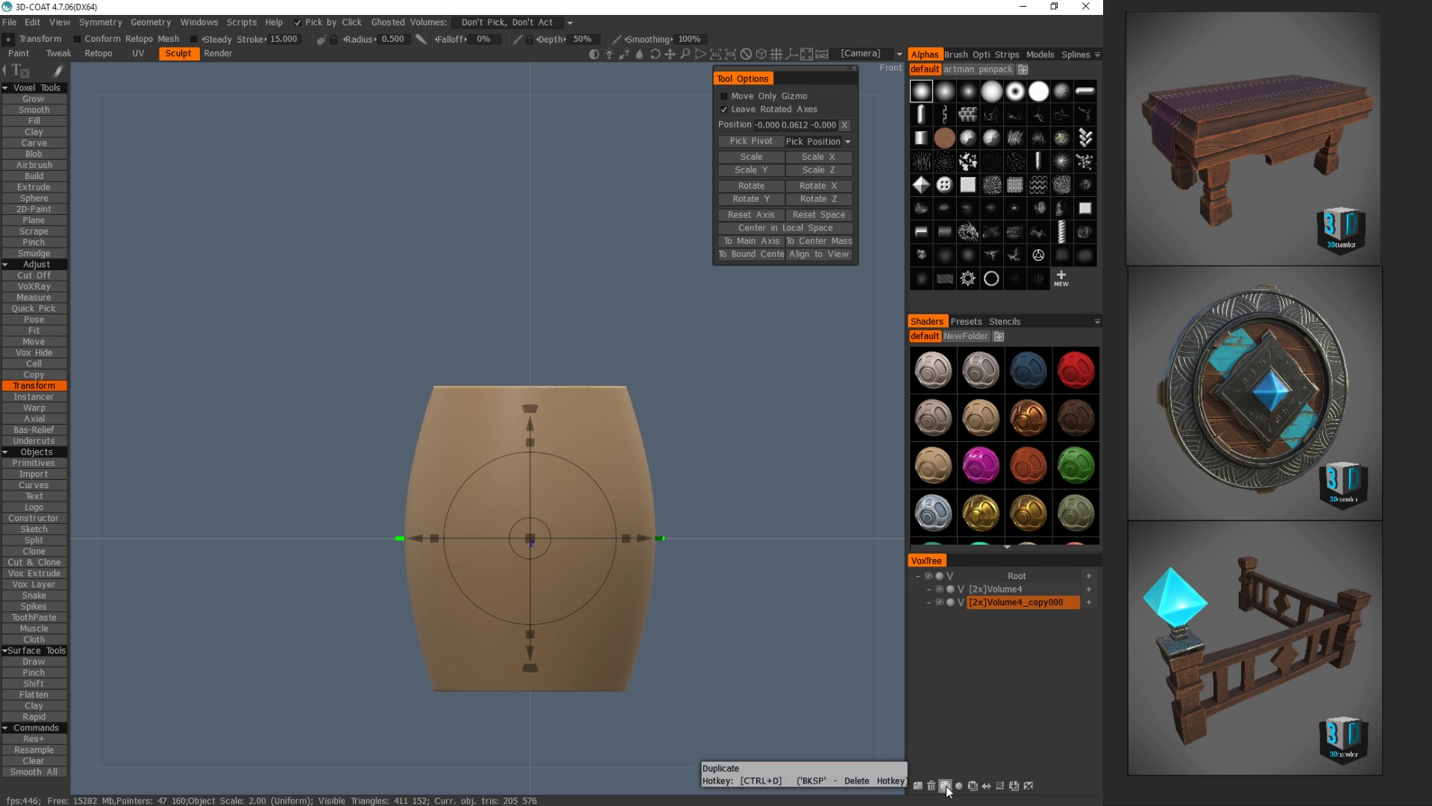
left_click_drag(530, 423, 531, 91)
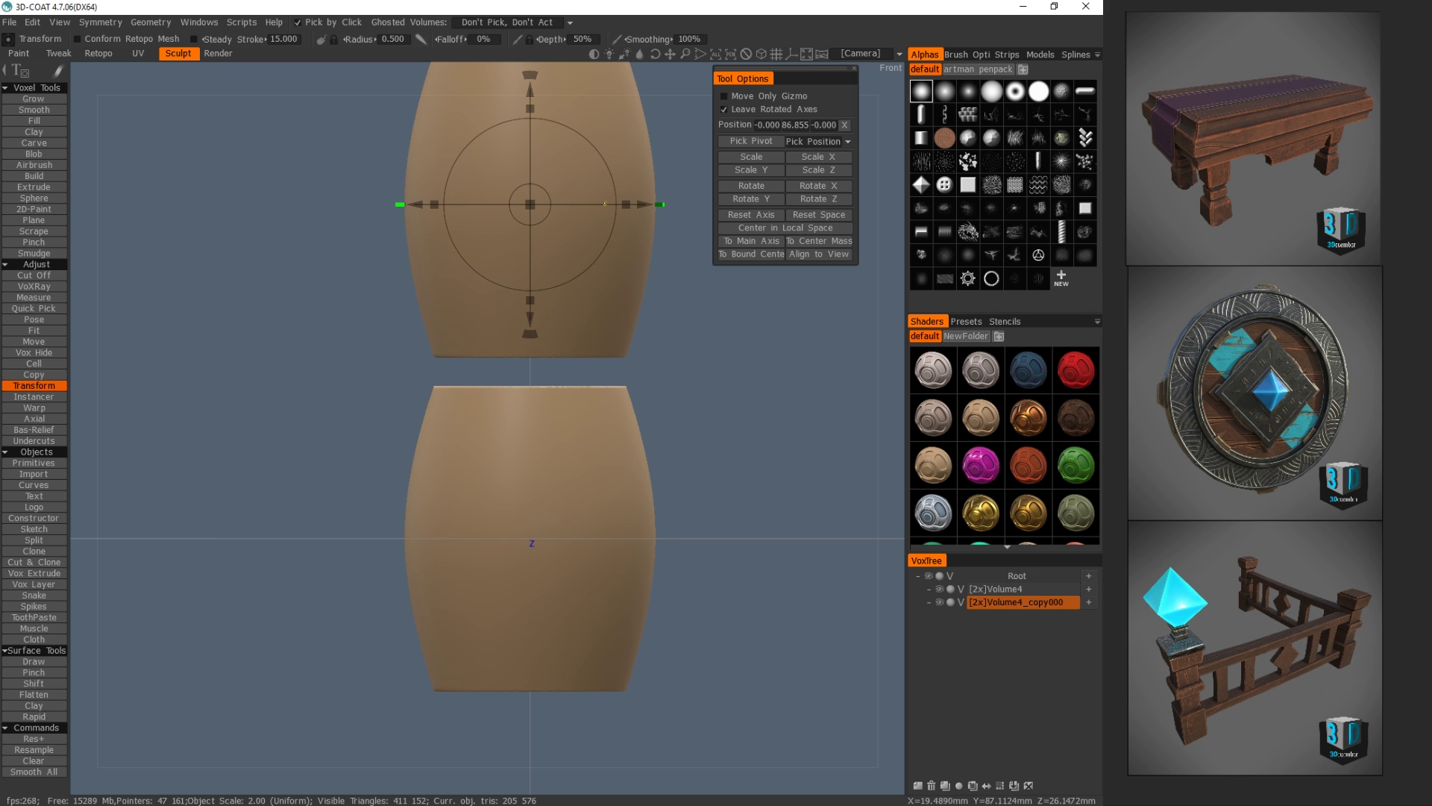
- Rename the duplicated volume as lid and hide it
double_click(1021, 604)
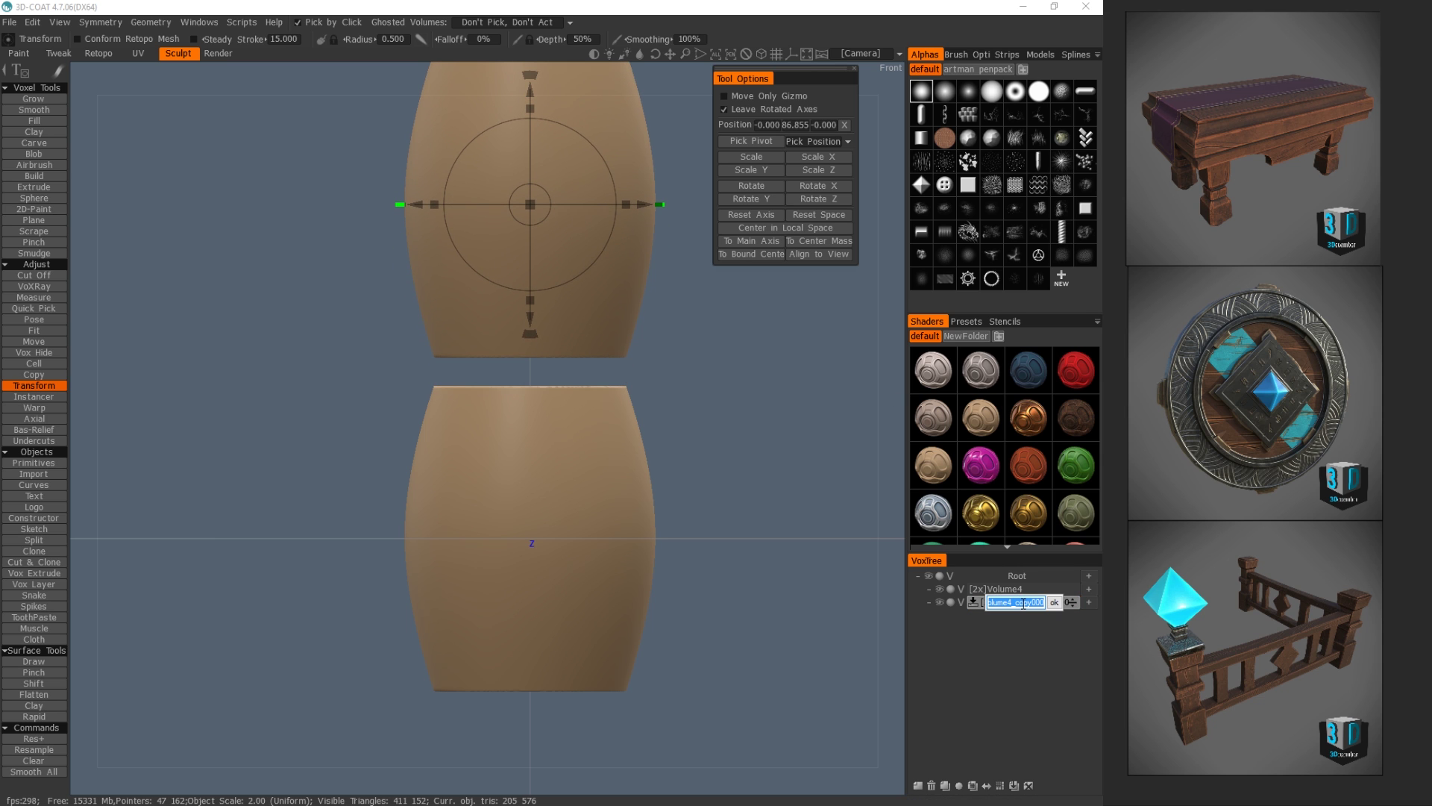
type("lid")
key("Return")
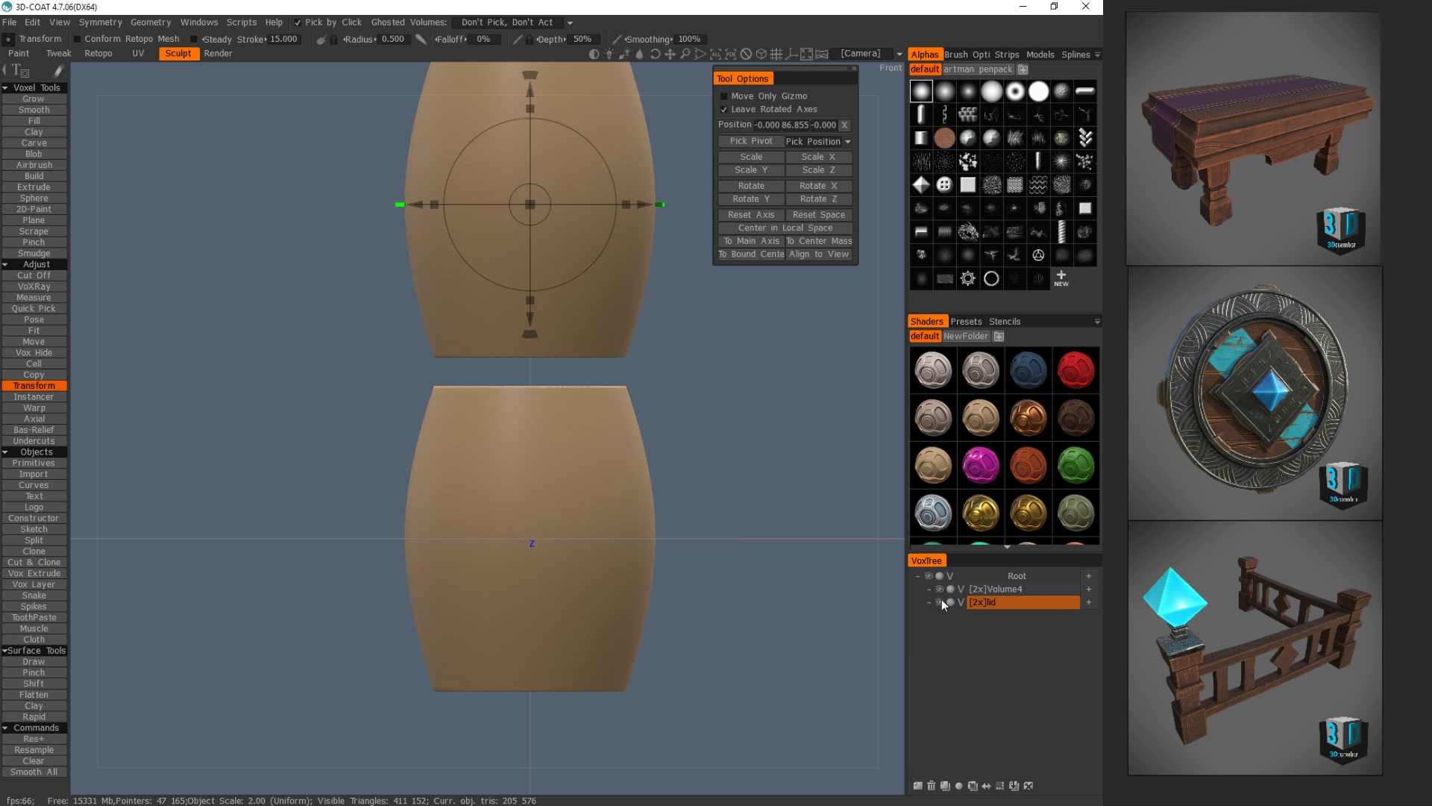
left_click(941, 598)
- Select the original barrel volume and rename it barrel_main
left_click(1011, 588)
double_click(1015, 589)
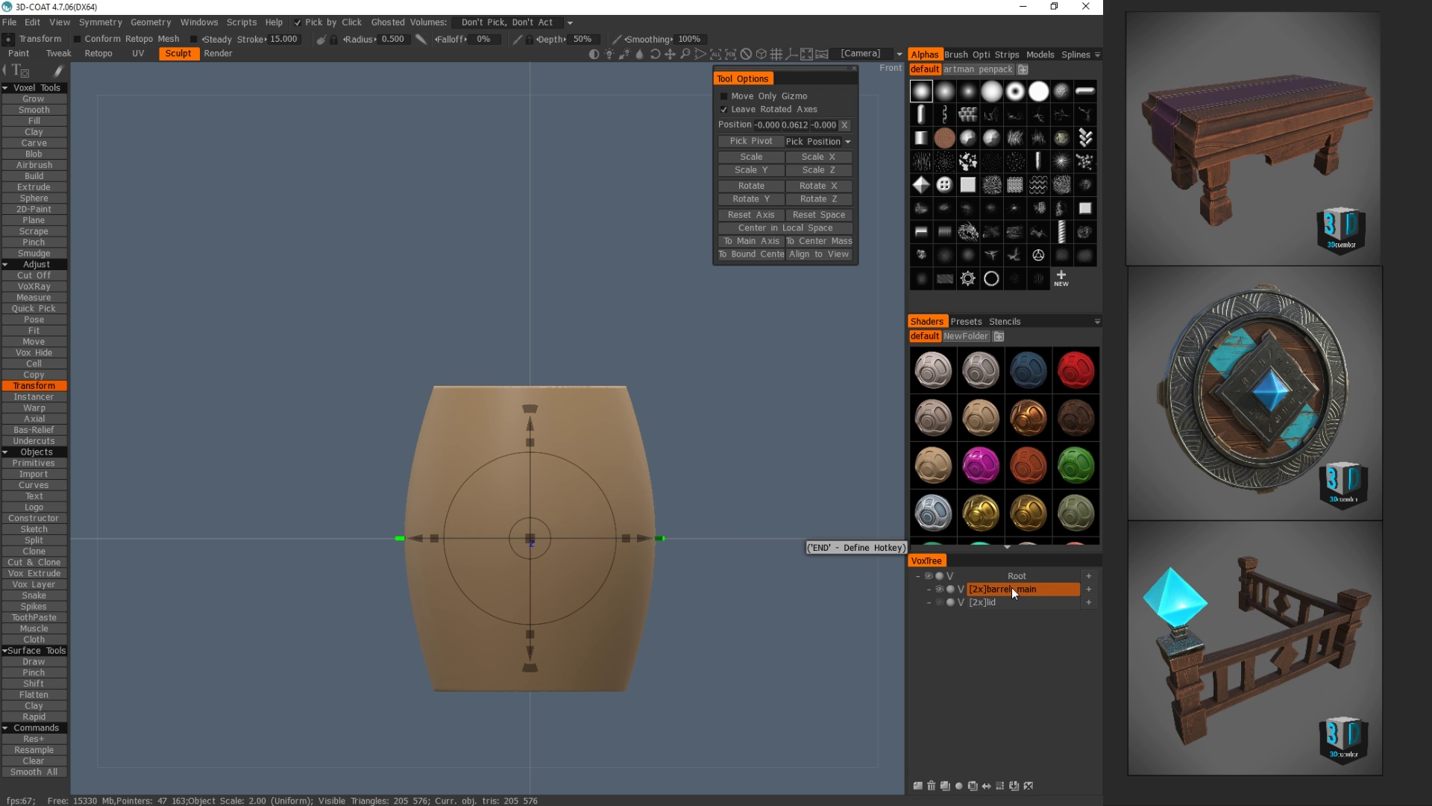
key("Return")
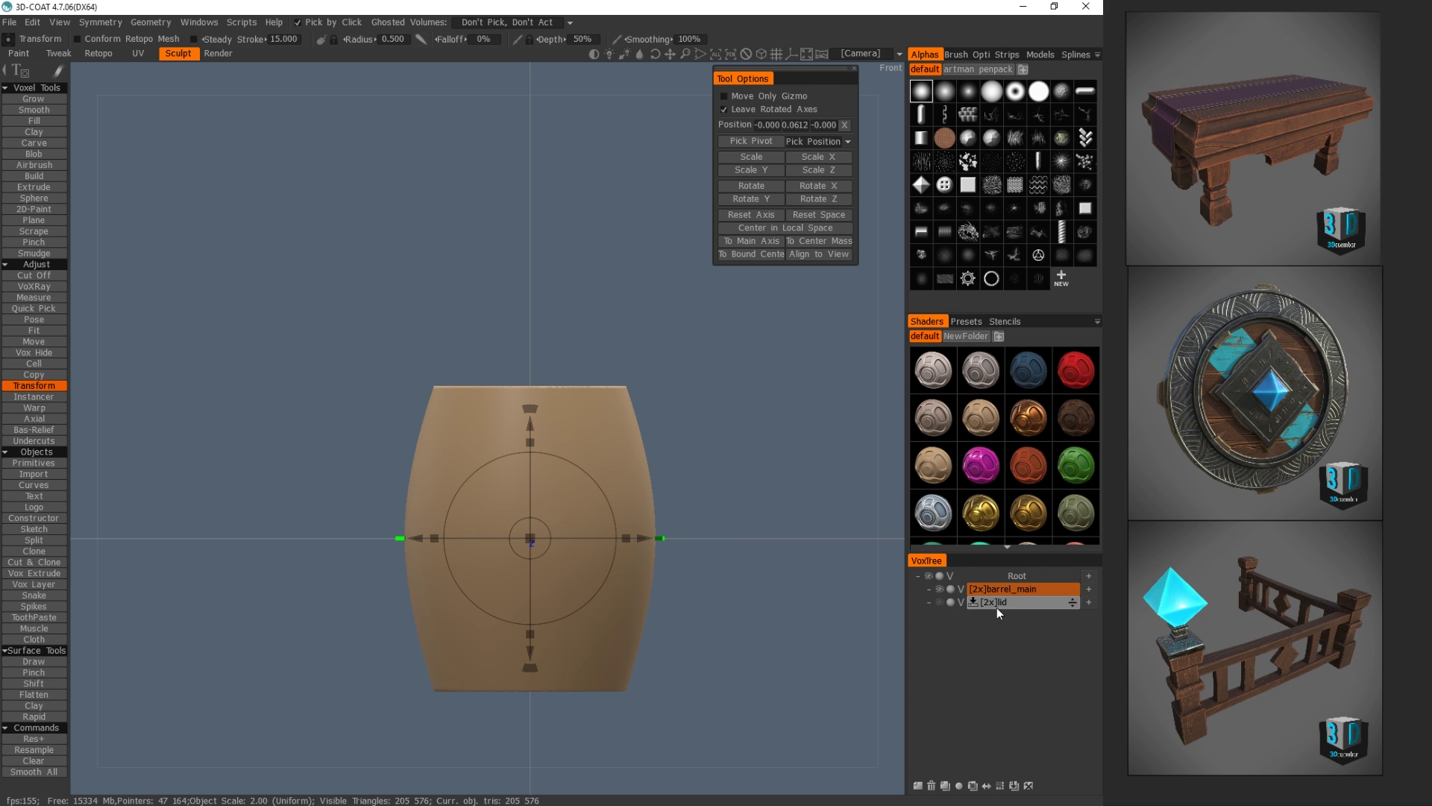
- Duplicate barrel_main and raise the copy just above the original to about 80 on Y
key("ctrl+d")
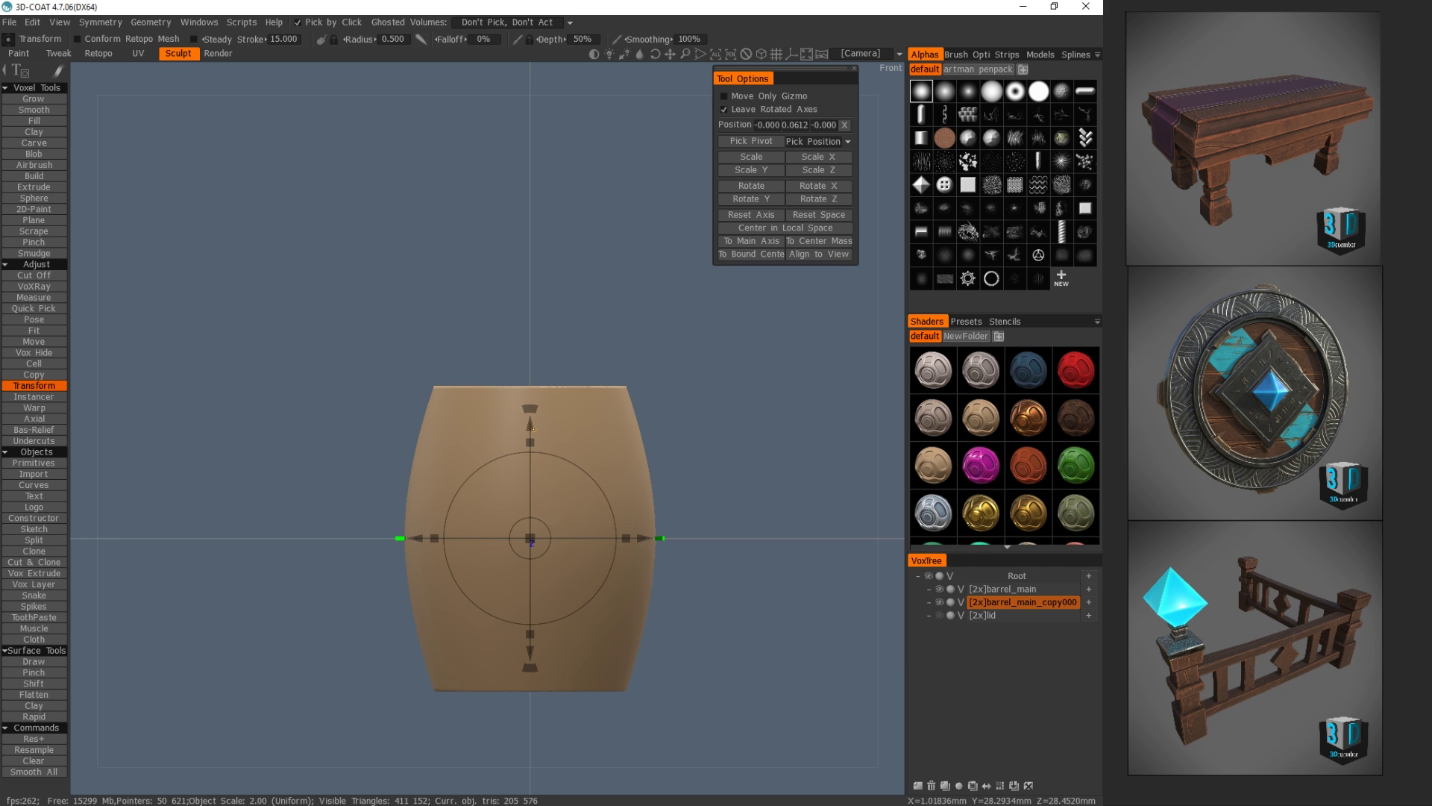
left_click_drag(533, 428, 520, 119)
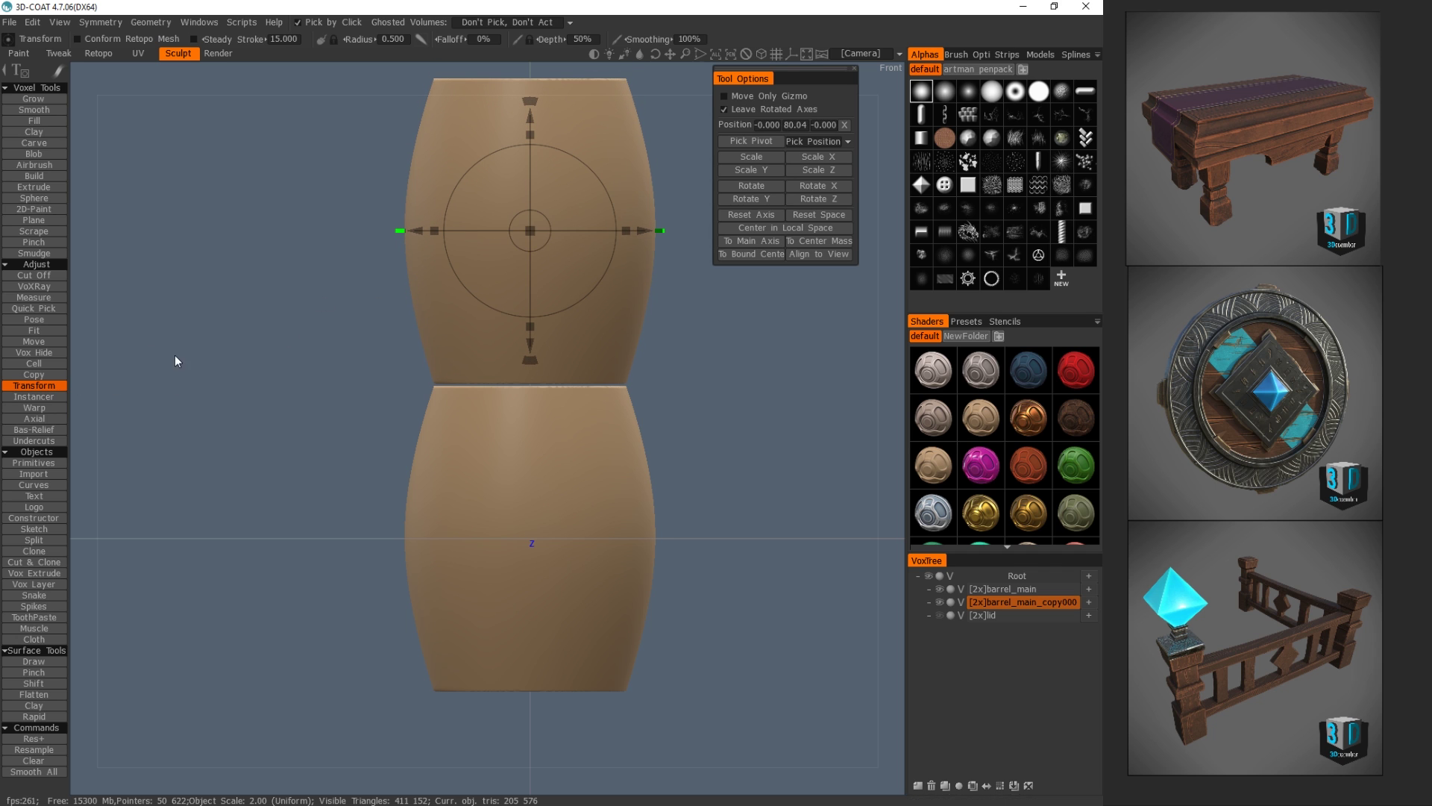
- Scale the barrel copy down slightly and lower it to about 70.3 on Y, overlapping the top rim of barrel_main
left_click_drag(529, 231, 519, 239)
left_click_drag(530, 116, 530, 133)
left_click_drag(732, 289, 798, 410)
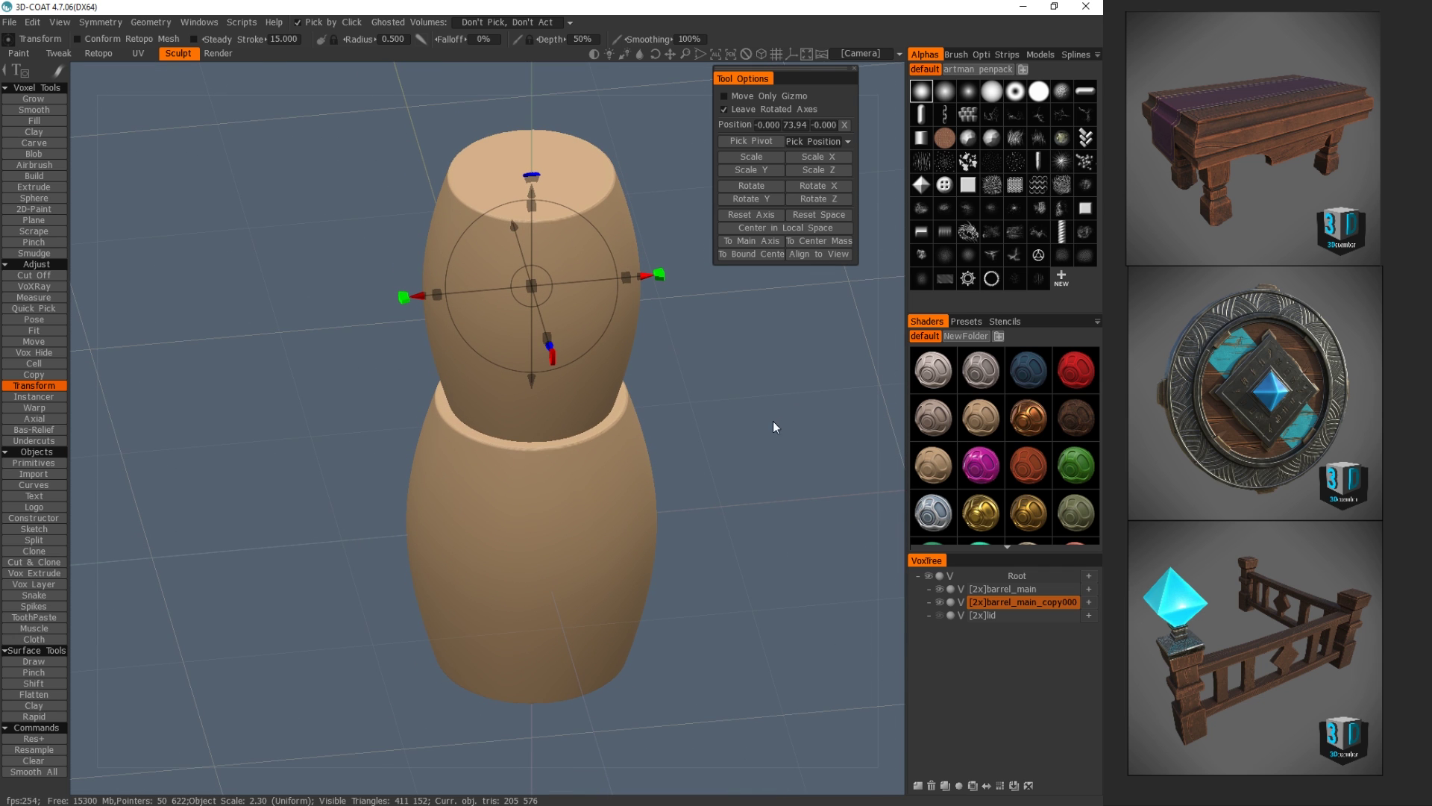
left_click_drag(722, 406, 727, 387)
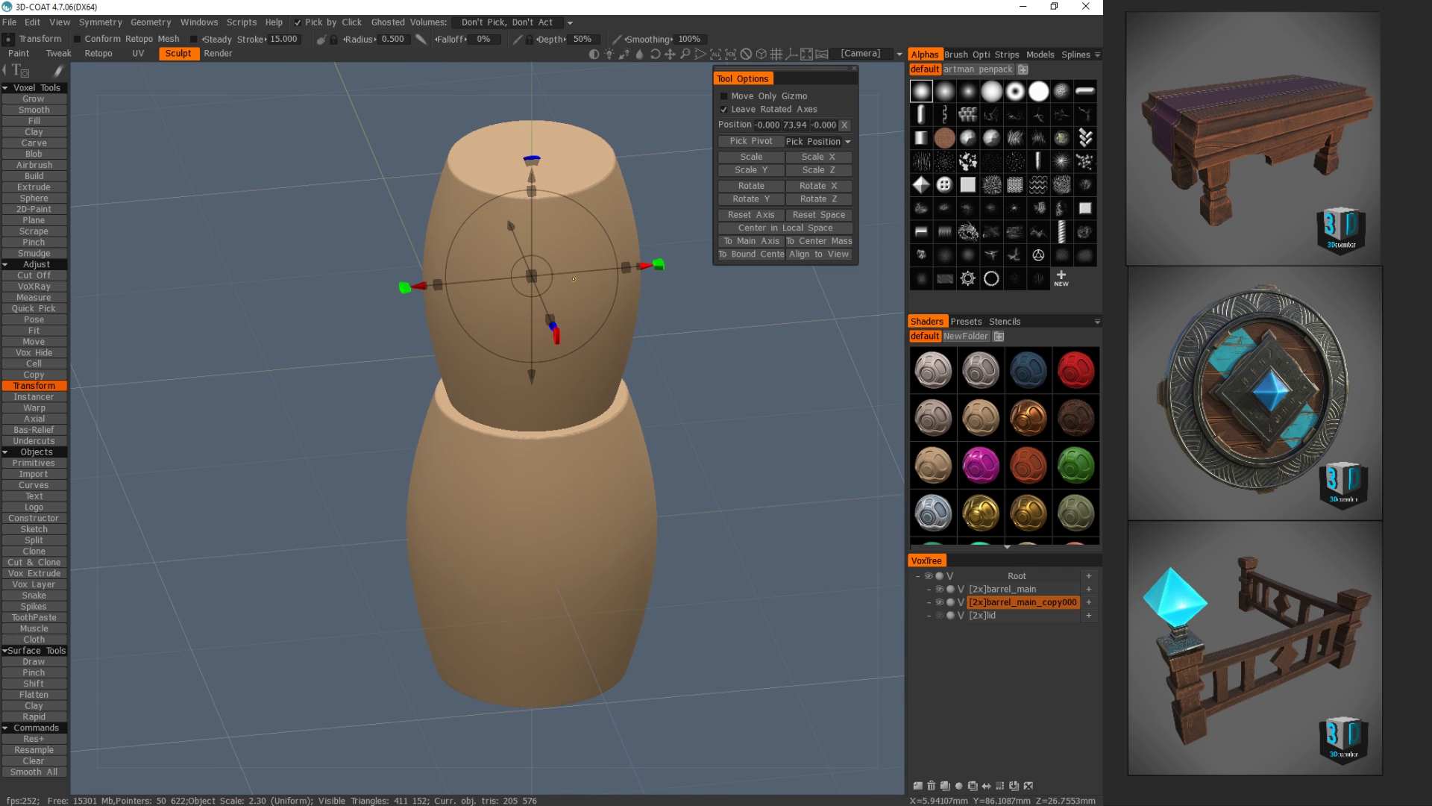
left_click_drag(531, 175, 531, 189)
left_click_drag(716, 370, 700, 319)
right_click_drag(679, 390, 802, 402)
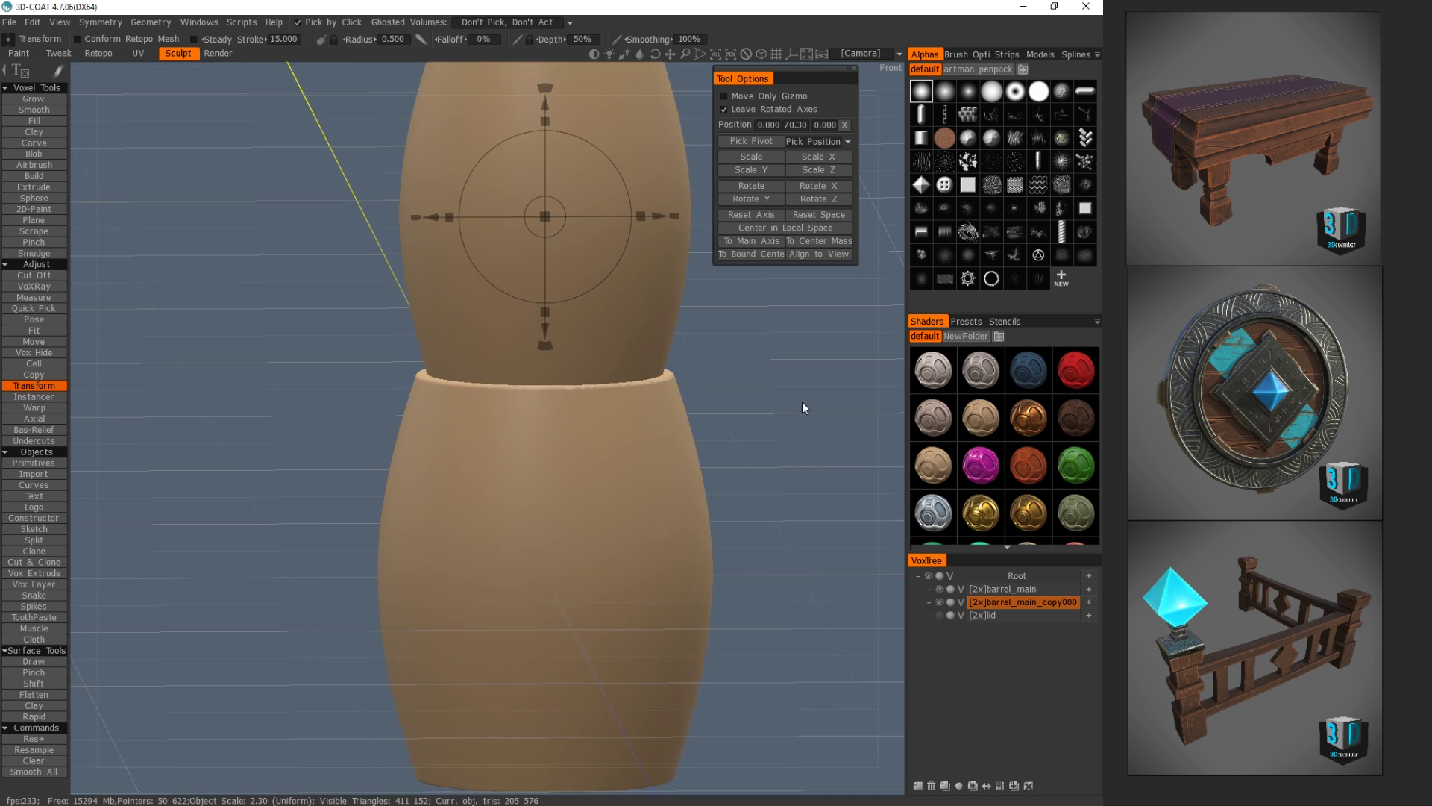
- Turn on ghost mode for barrel_main so the overlap with its copy can be seen through it
left_click(947, 602)
left_click(947, 601)
left_click(952, 588)
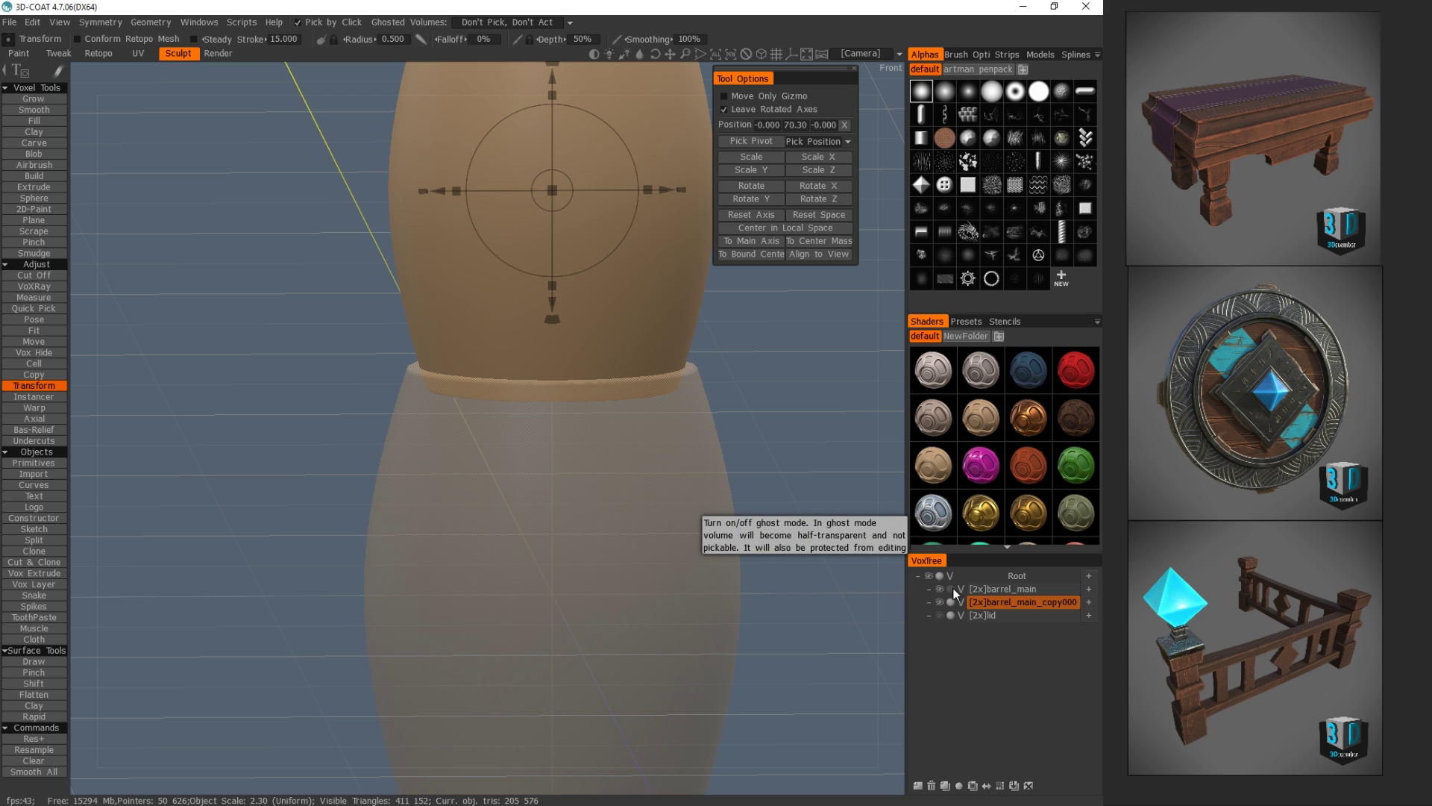
left_click(953, 589)
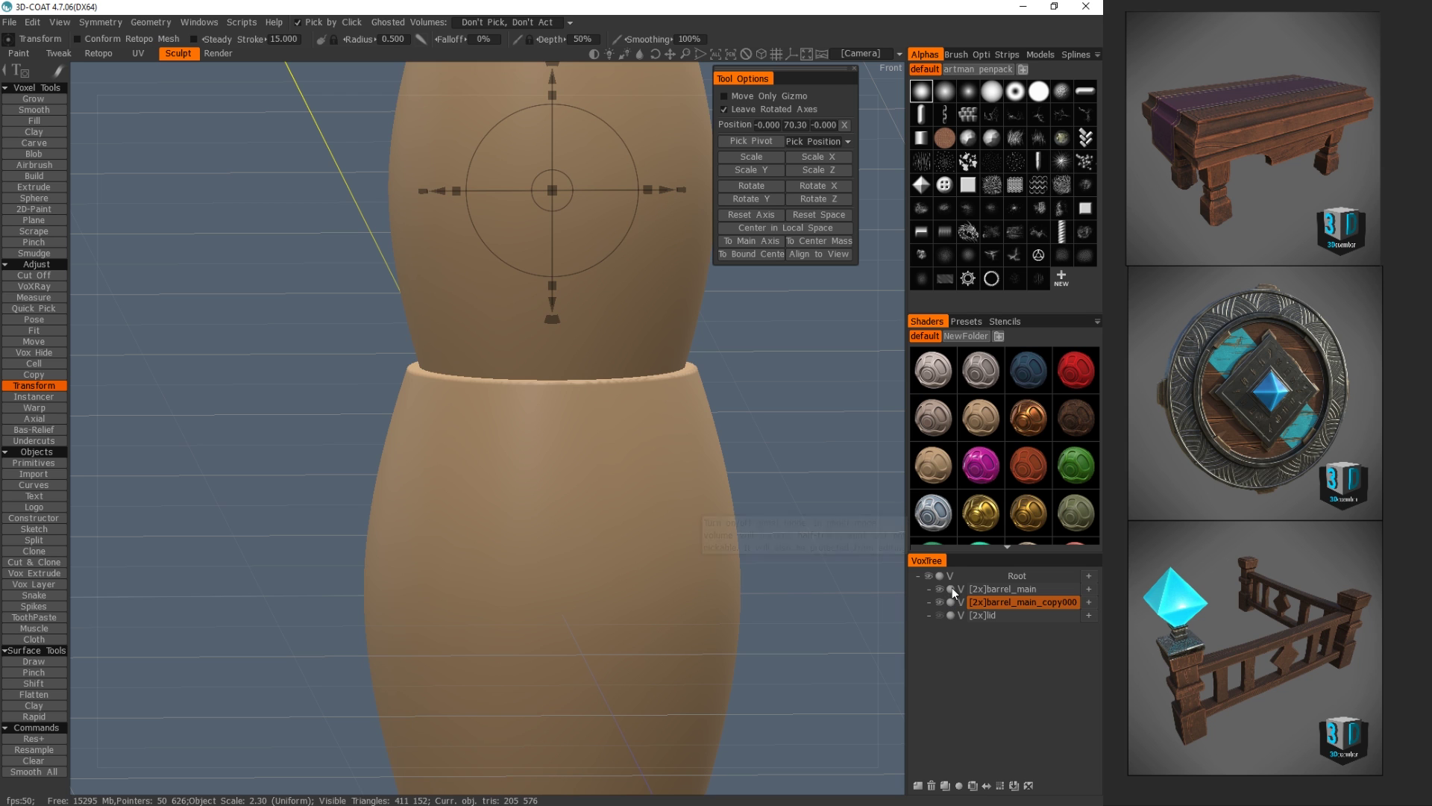
left_click(950, 590)
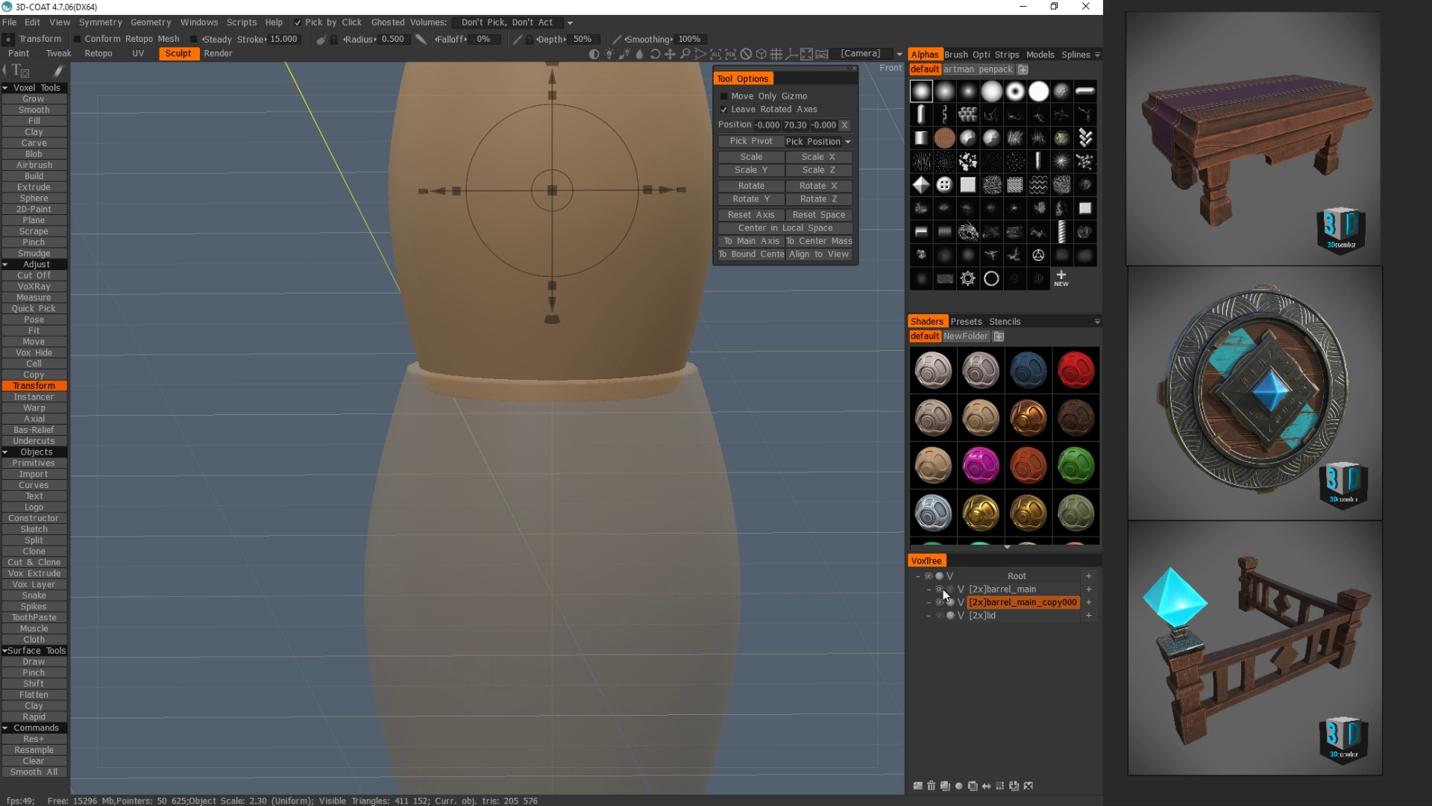
left_click(942, 589)
left_click(943, 589)
left_click(943, 589)
left_click(943, 589)
left_click(943, 589)
scroll(769, 407, "up", 1)
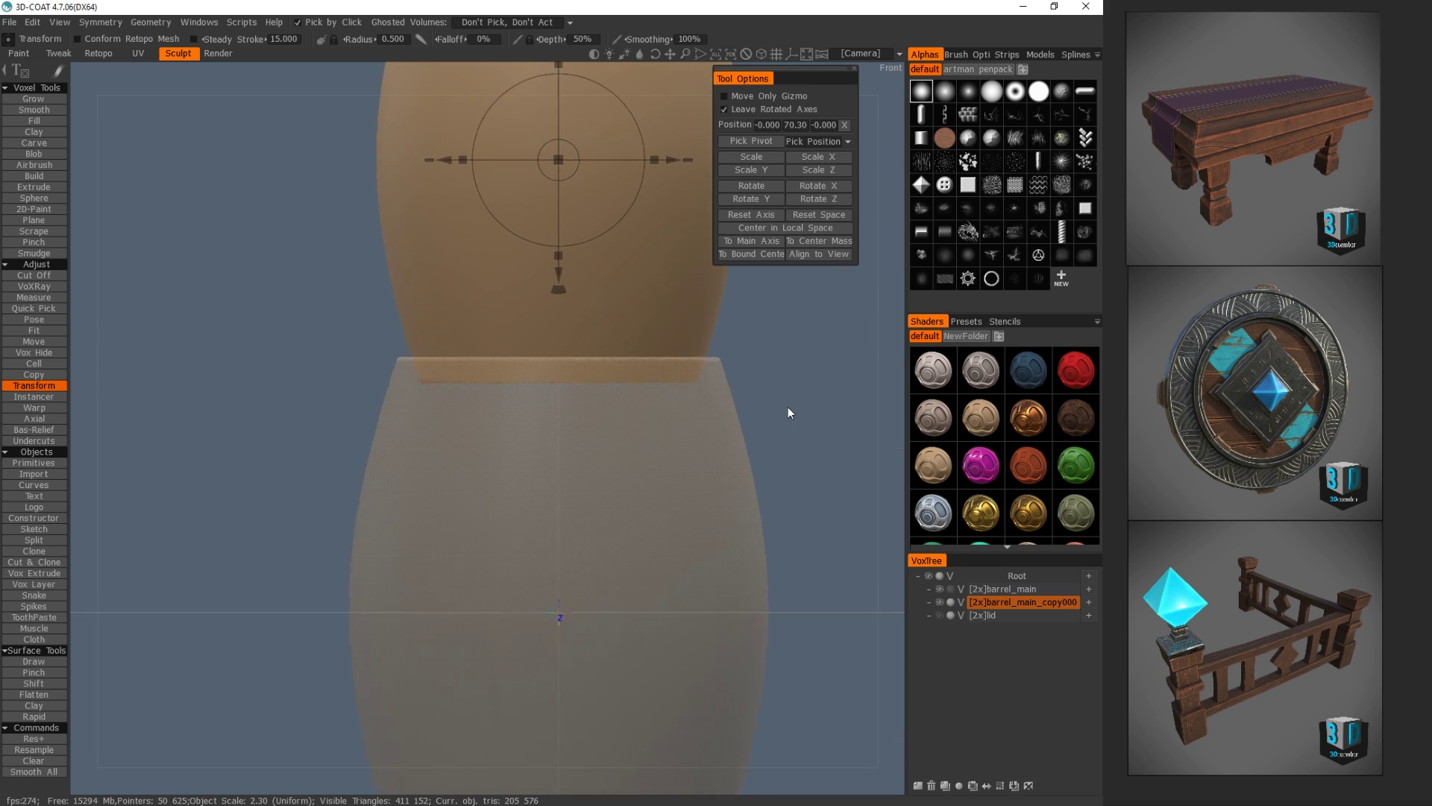
middle_click_drag(807, 336, 787, 391)
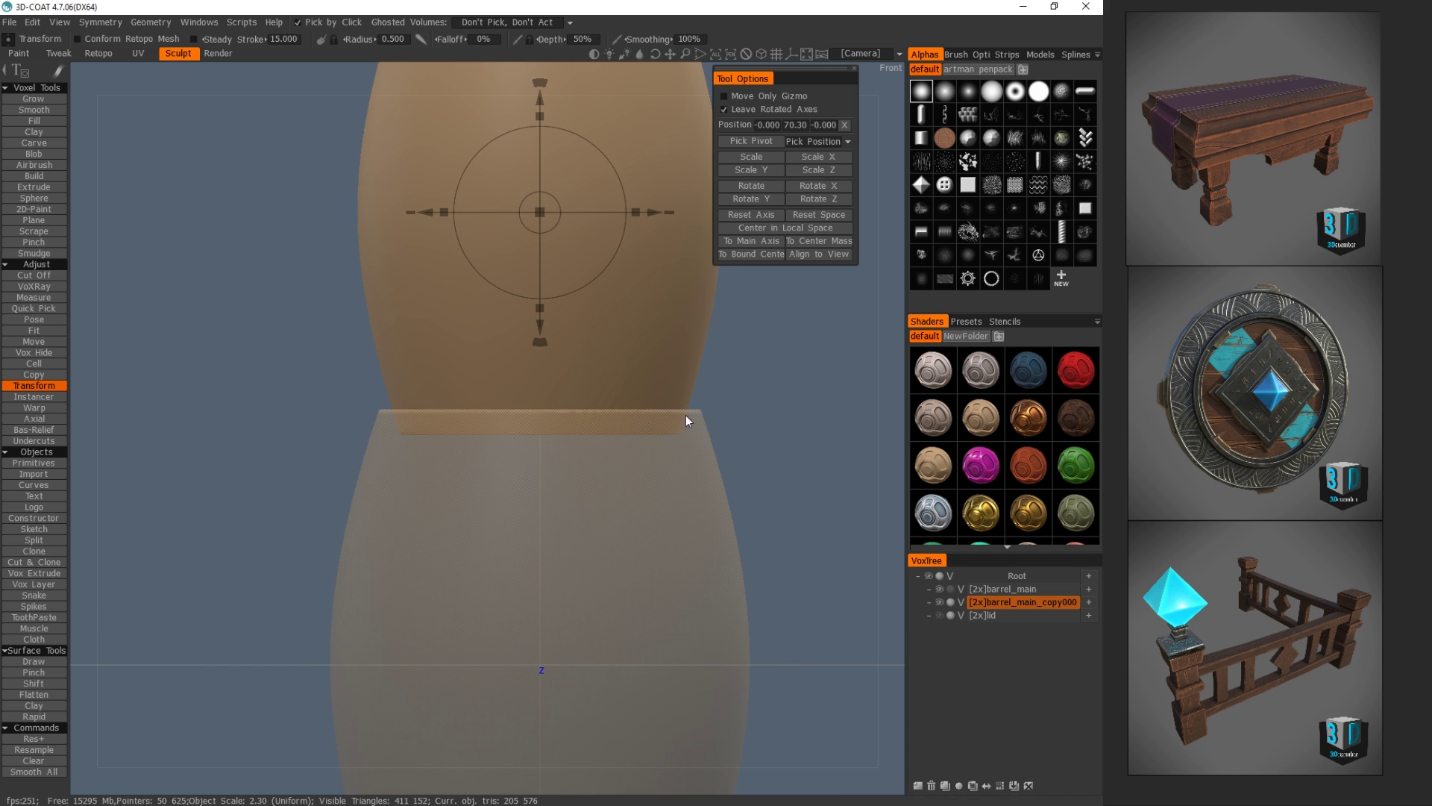
- Try to stretch the barrel copy vertically and refit it to barrel_main's rim at about 111.8 on Y
left_click_drag(539, 308, 538, 407)
left_click_drag(540, 328, 539, 101)
middle_click_drag(719, 285, 722, 385)
scroll(634, 387, "down", 2)
left_click_drag(528, 158, 534, 159)
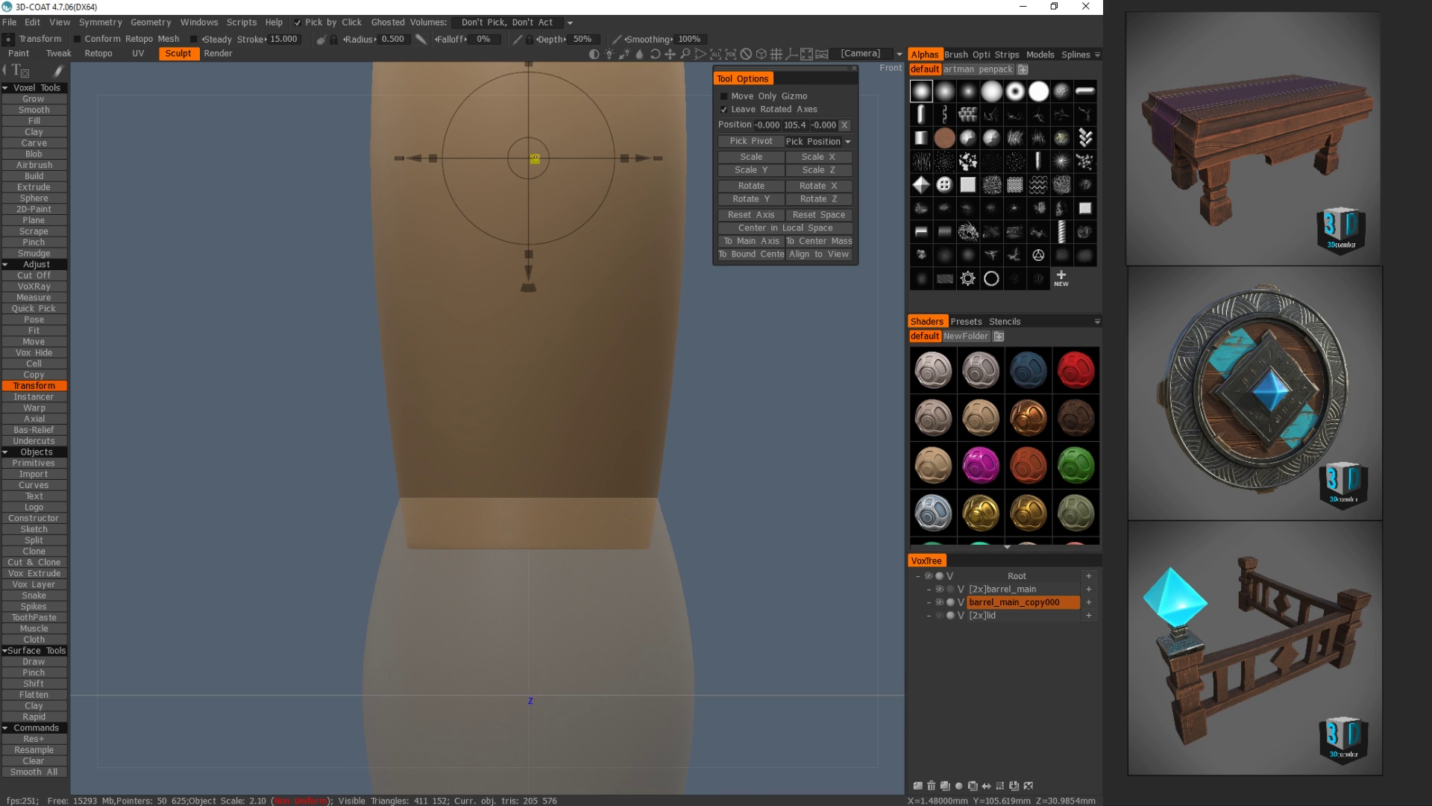
left_click_drag(528, 275, 530, 229)
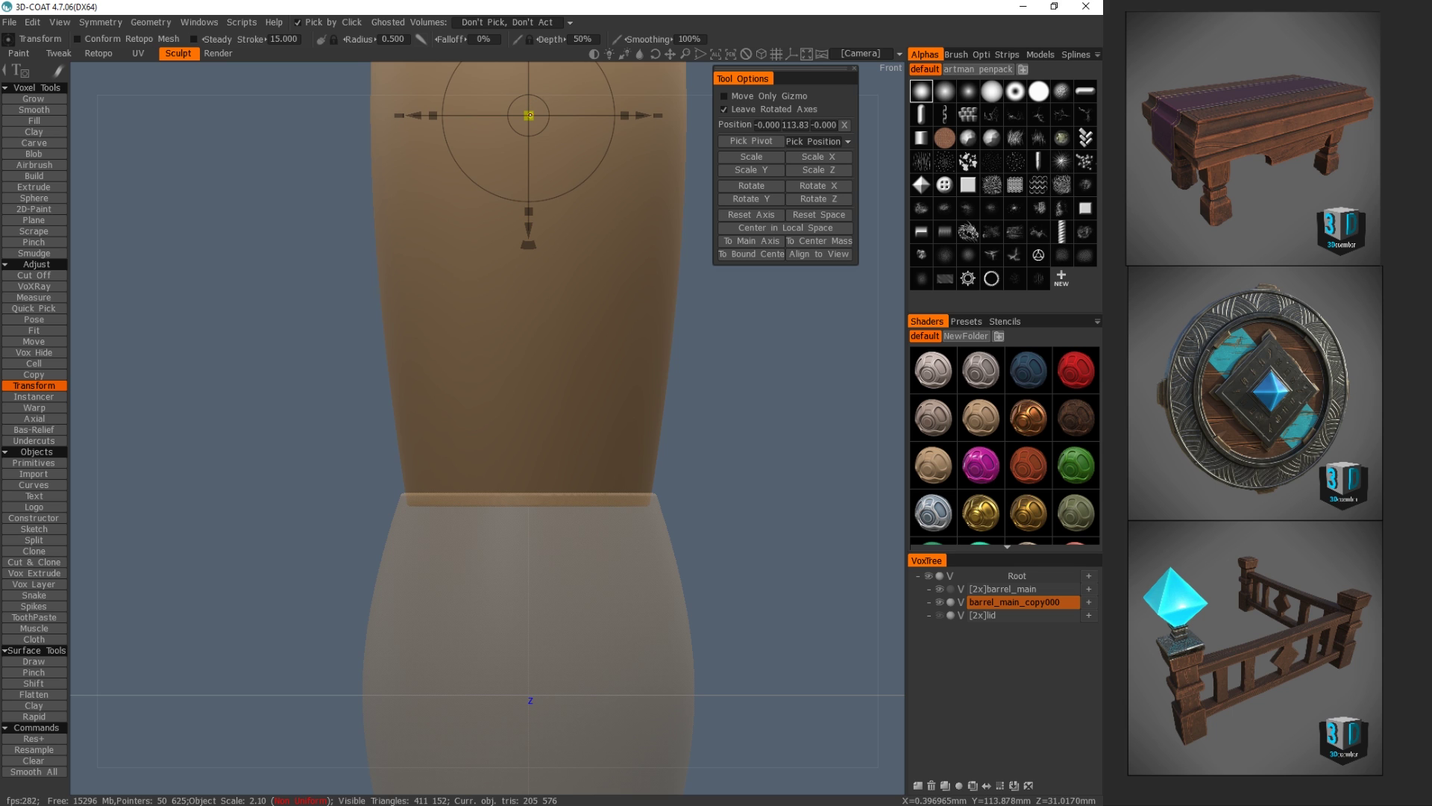
left_click_drag(531, 115, 528, 116)
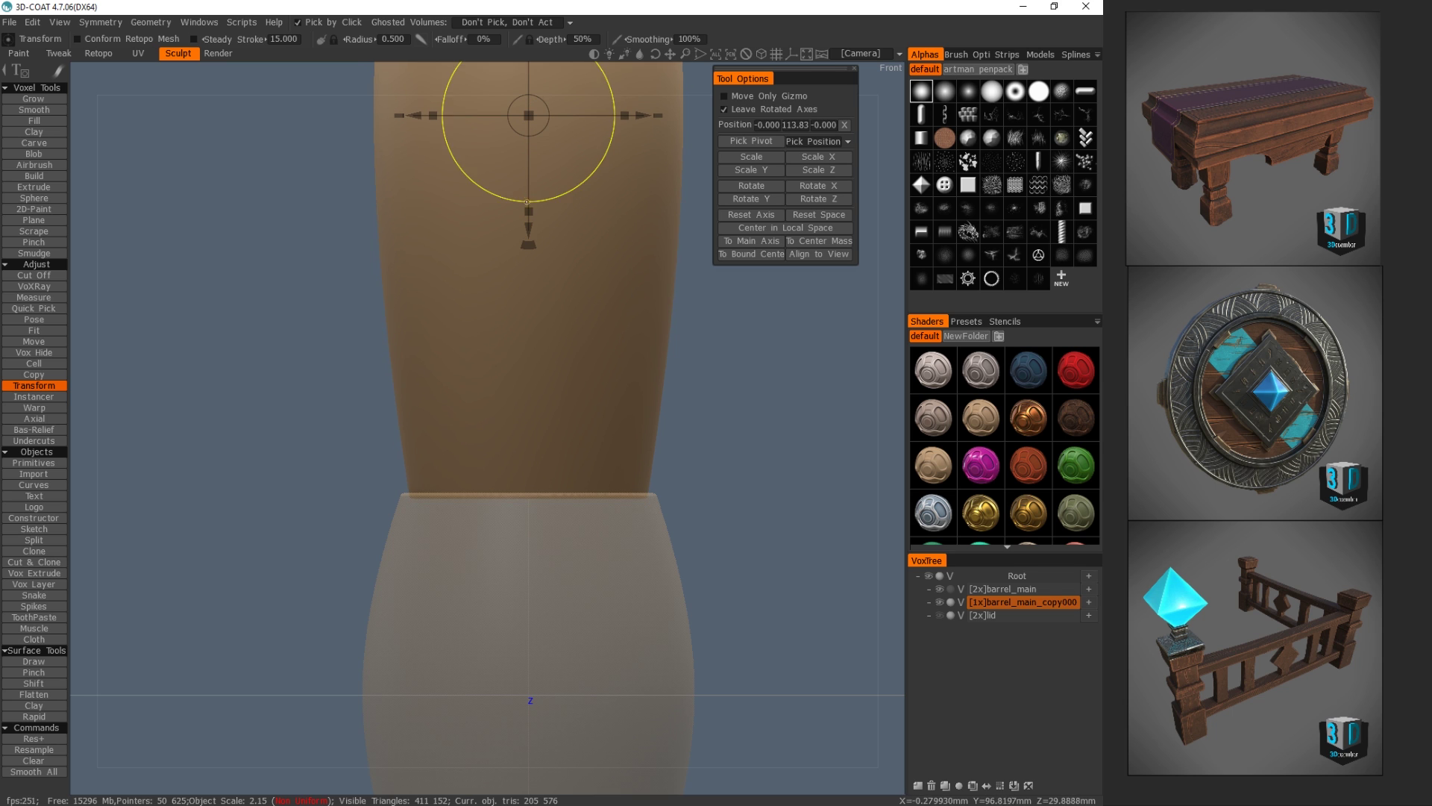
left_click_drag(528, 231, 529, 241)
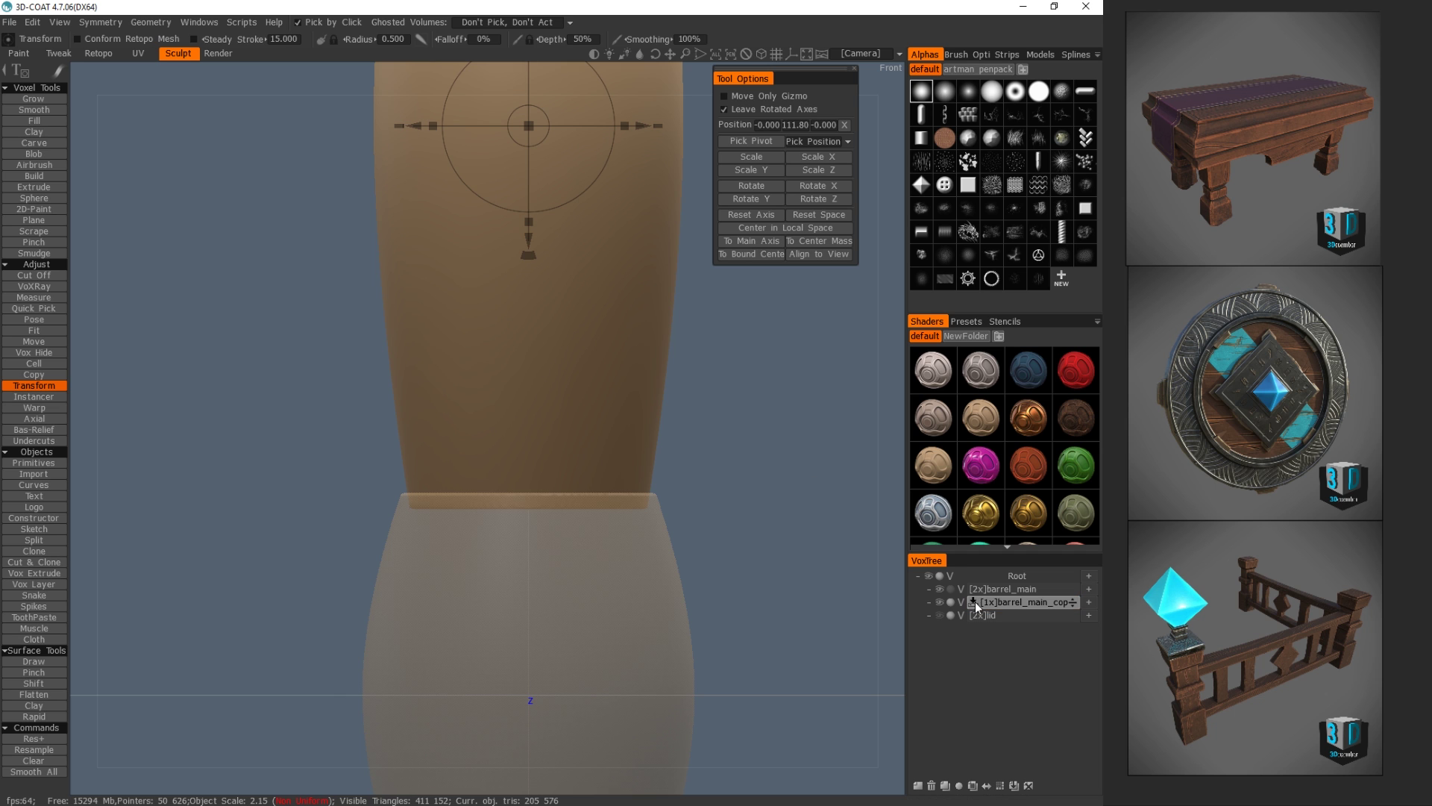
- Delete the barrel copy and raise a new lathe primitive above barrel_main to about 70.5 on Y
key("Delete")
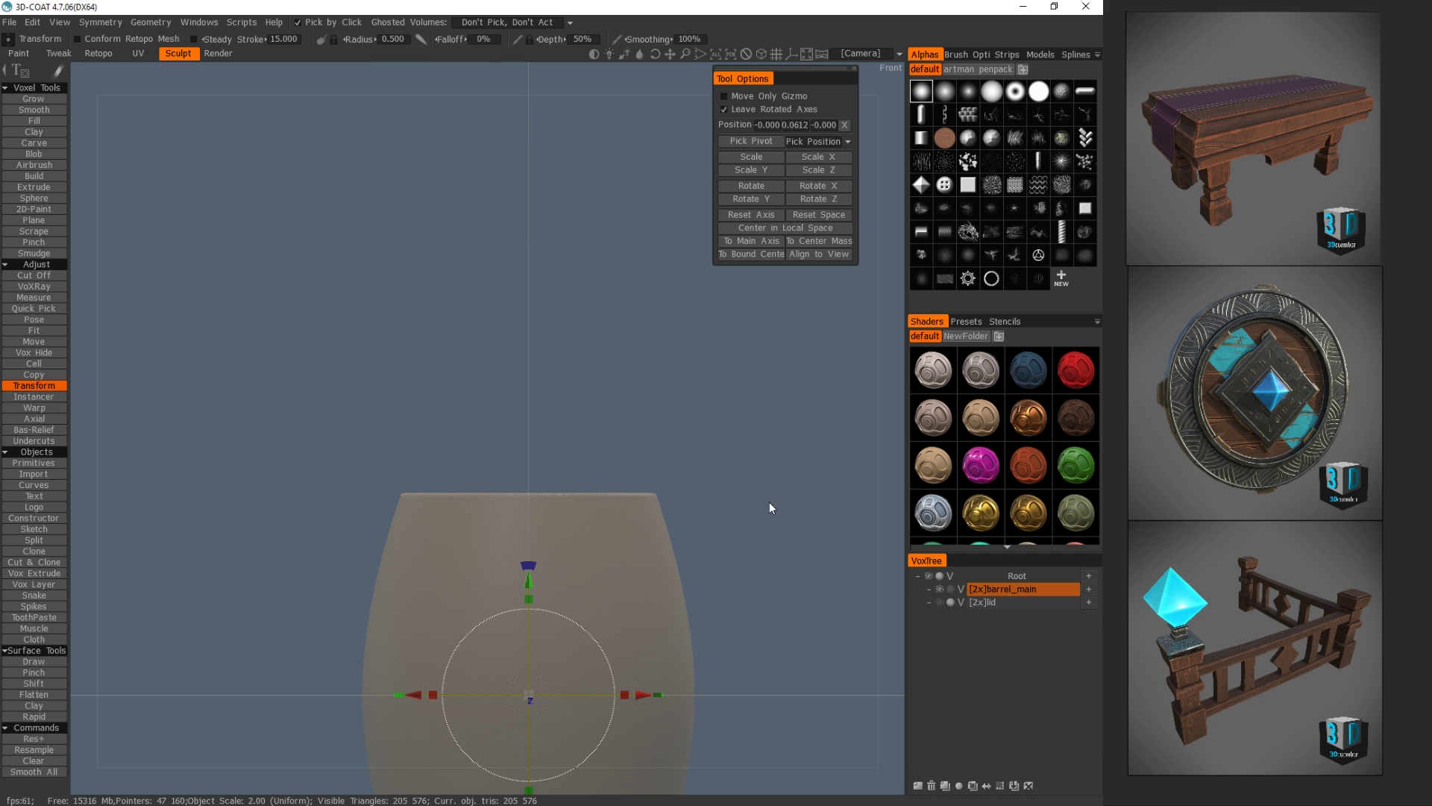
left_click(33, 463)
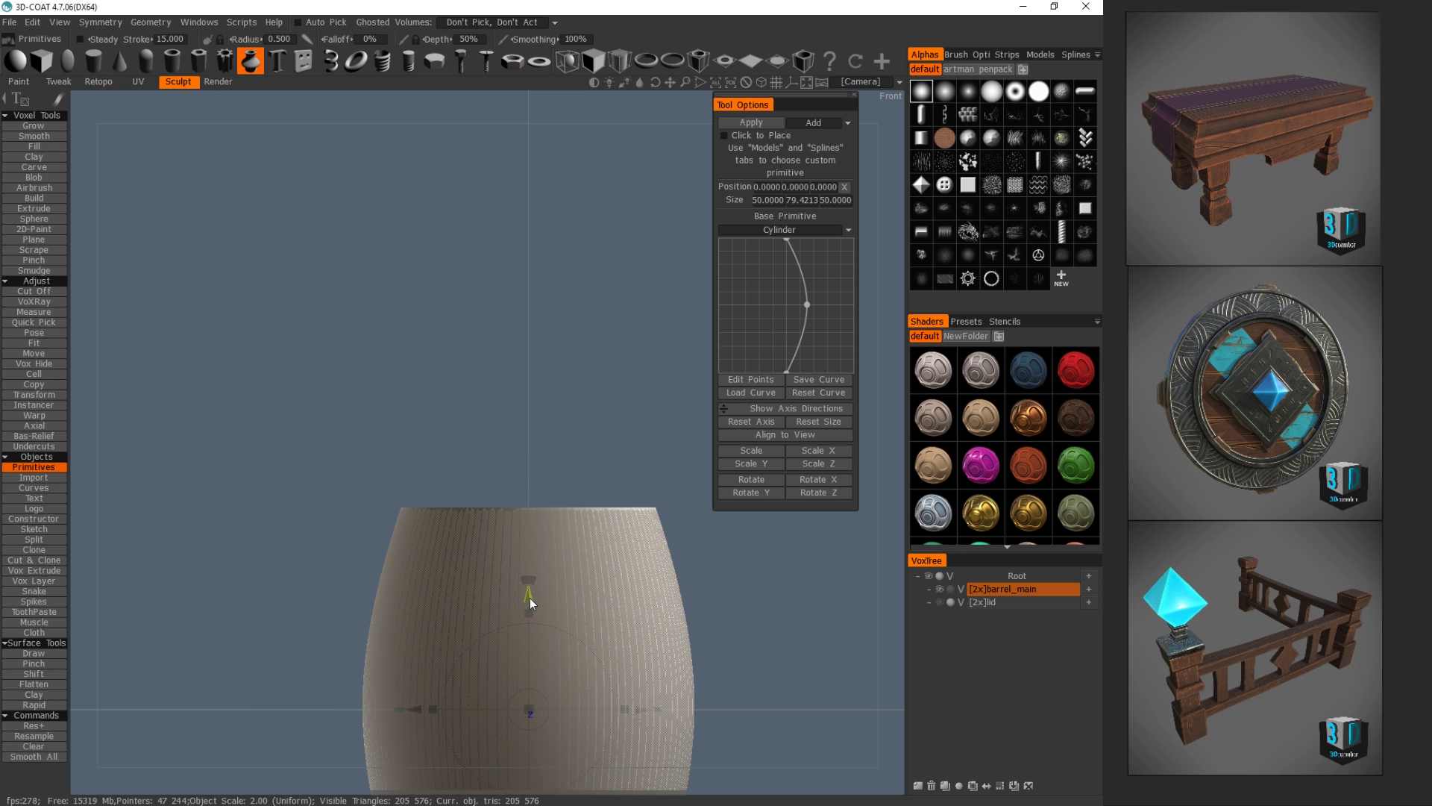
left_click_drag(530, 598, 526, 238)
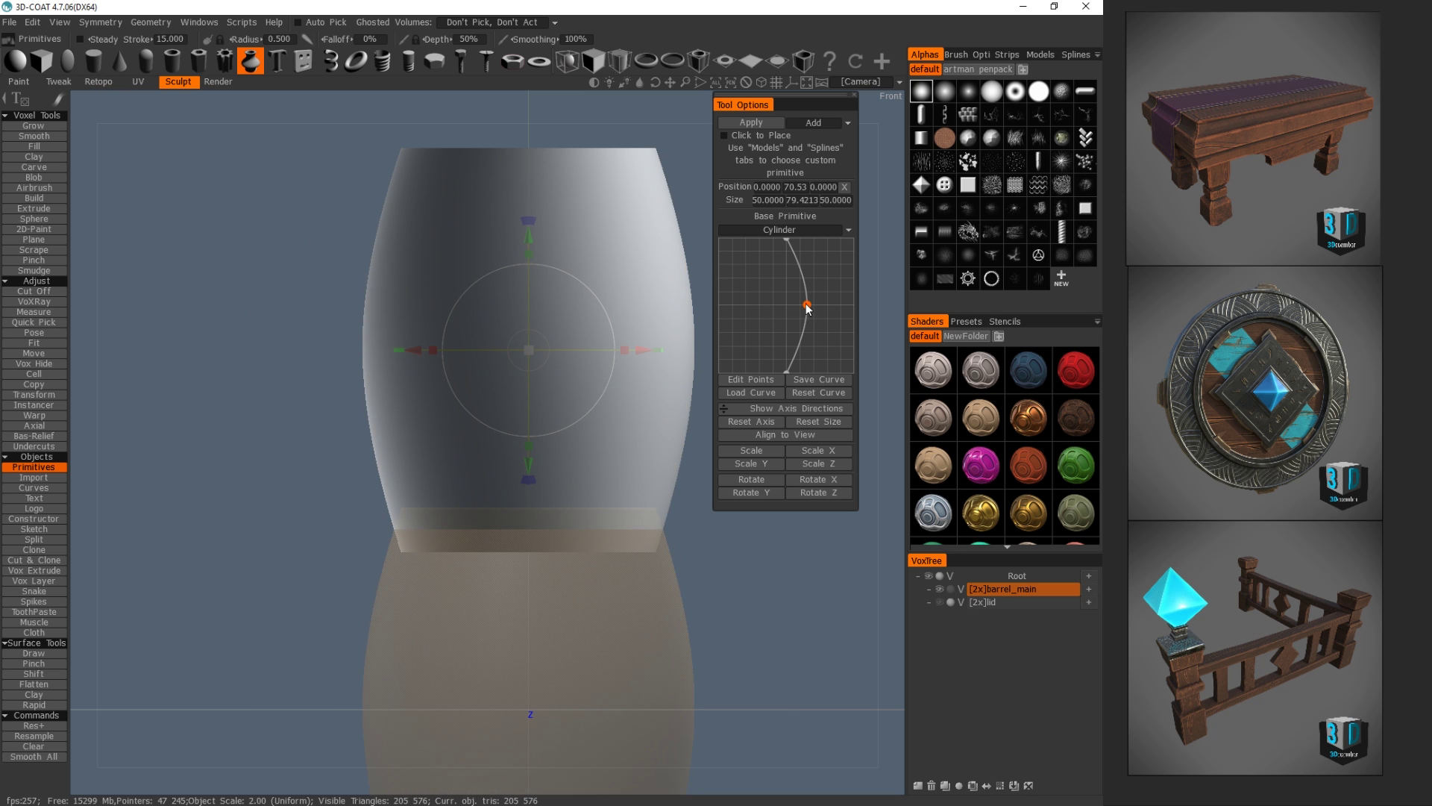
- Flatten the primitive's profile to a slight bulge, resize it to about 43.5 × 33 × 43.5, and lower it to about 53.2 on Y
left_click_drag(806, 305, 788, 308)
left_click_drag(528, 253, 530, 335)
left_click_drag(532, 439, 522, 437)
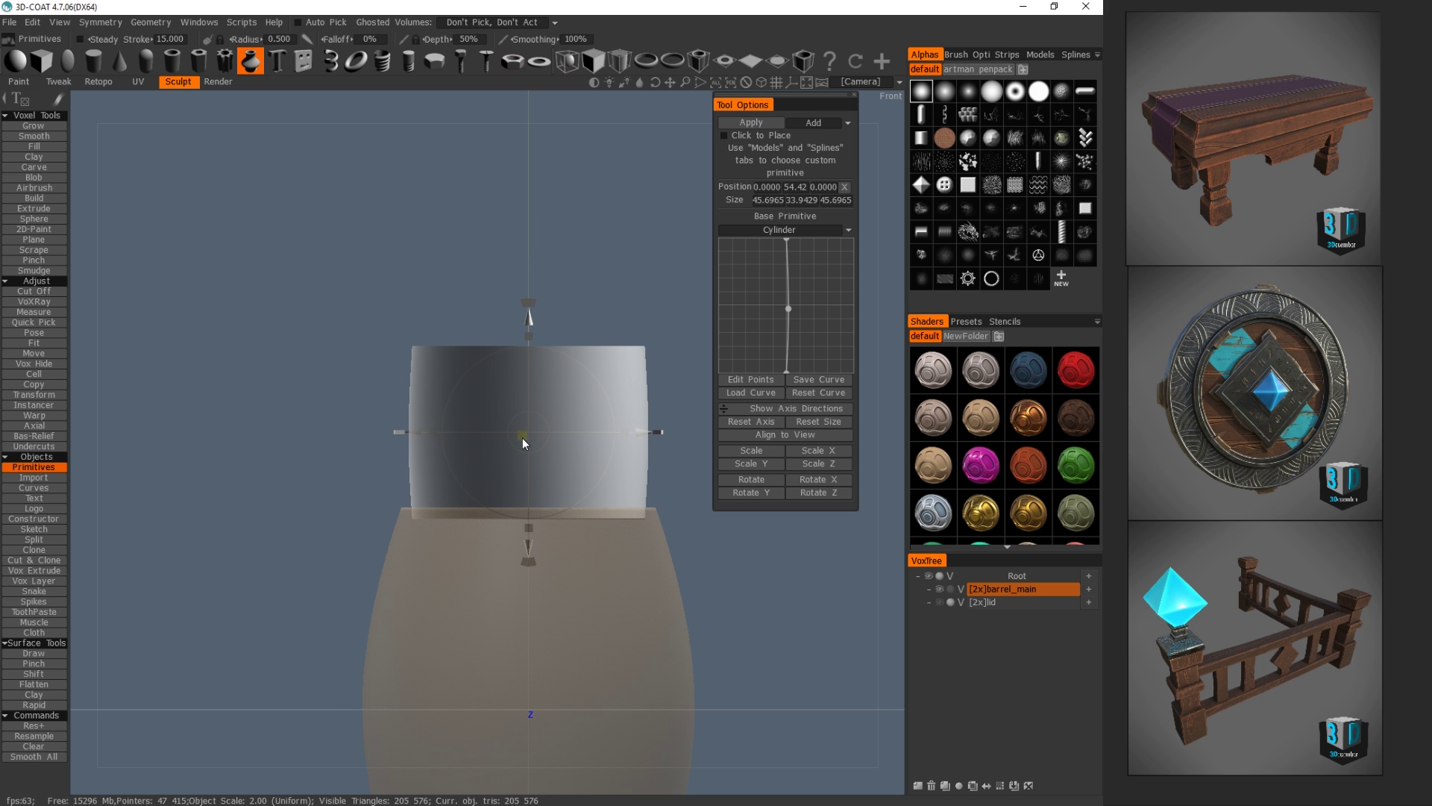
left_click_drag(527, 316, 527, 325)
left_click_drag(526, 436, 523, 438)
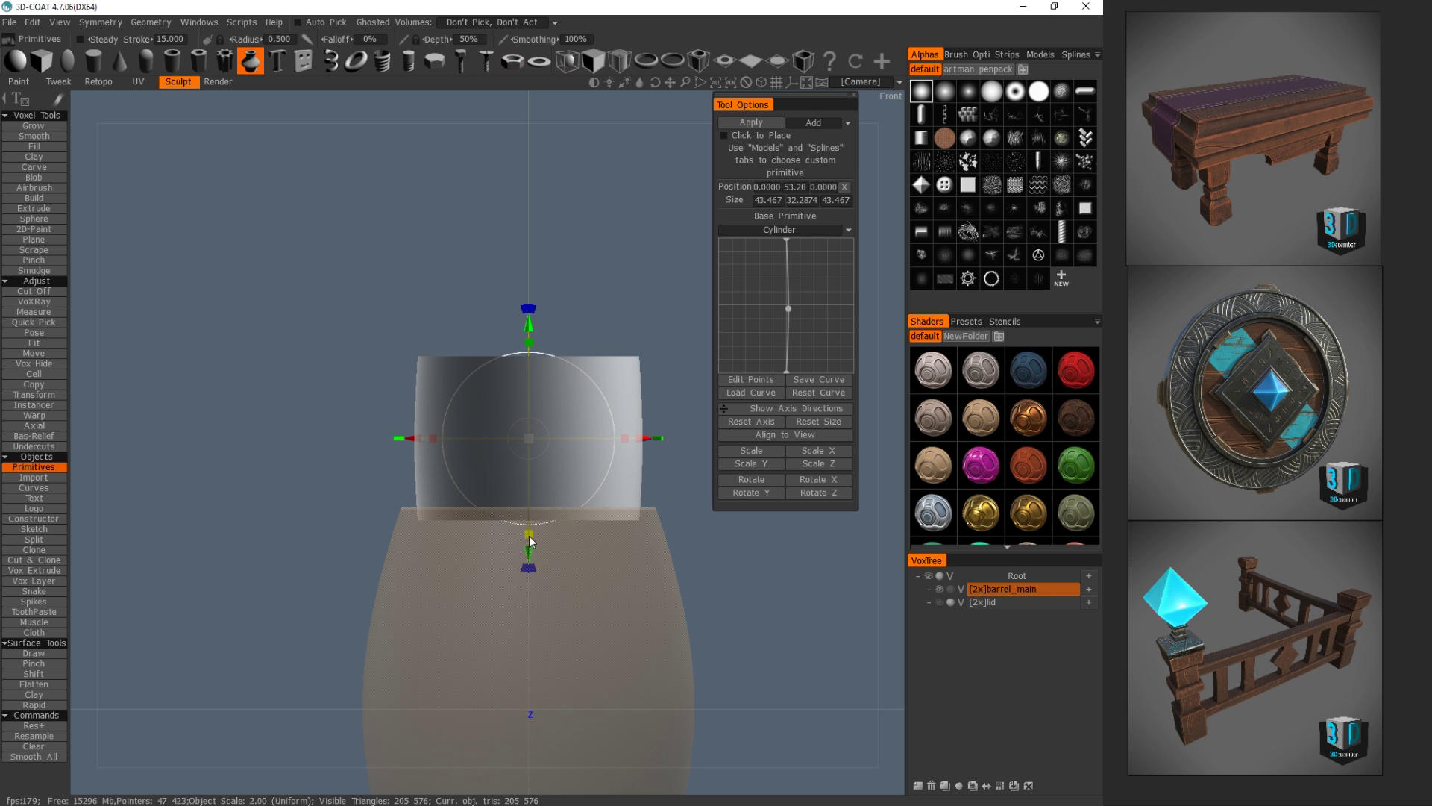
left_click_drag(528, 534, 529, 529)
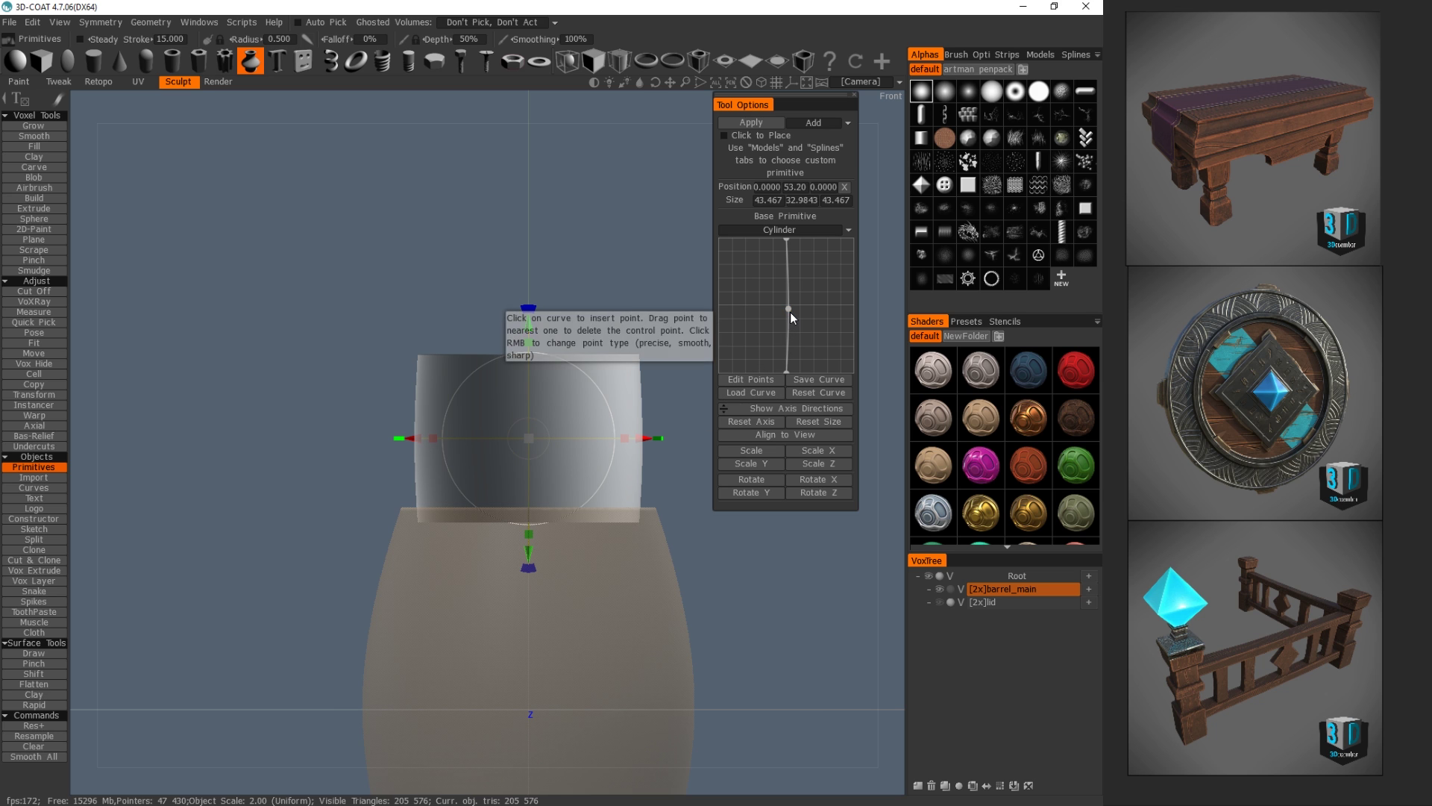
left_click_drag(790, 312, 794, 311)
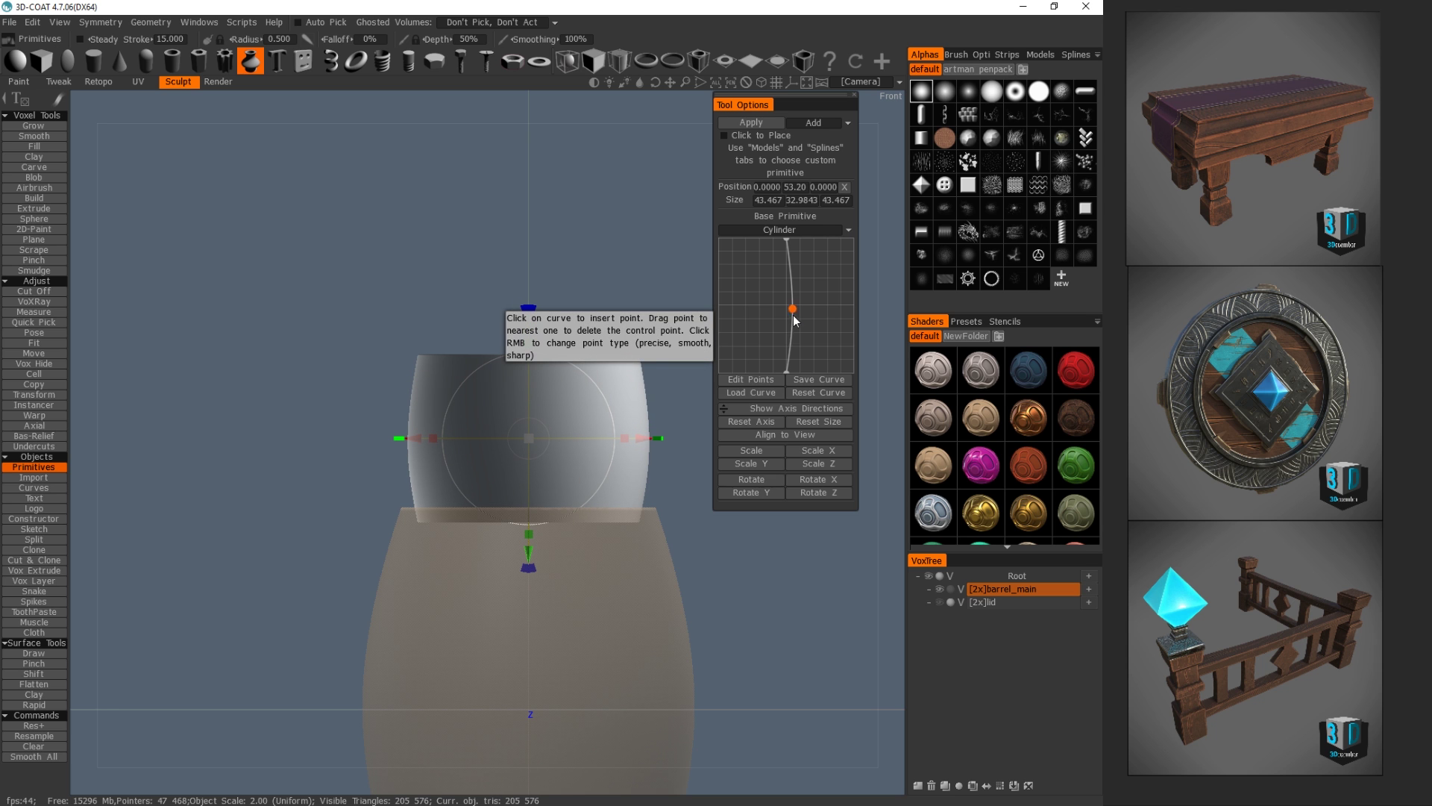
mouse_move(735, 561)
left_mouse_down()
mouse_move(799, 653)
mouse_move(742, 563)
left_mouse_up()
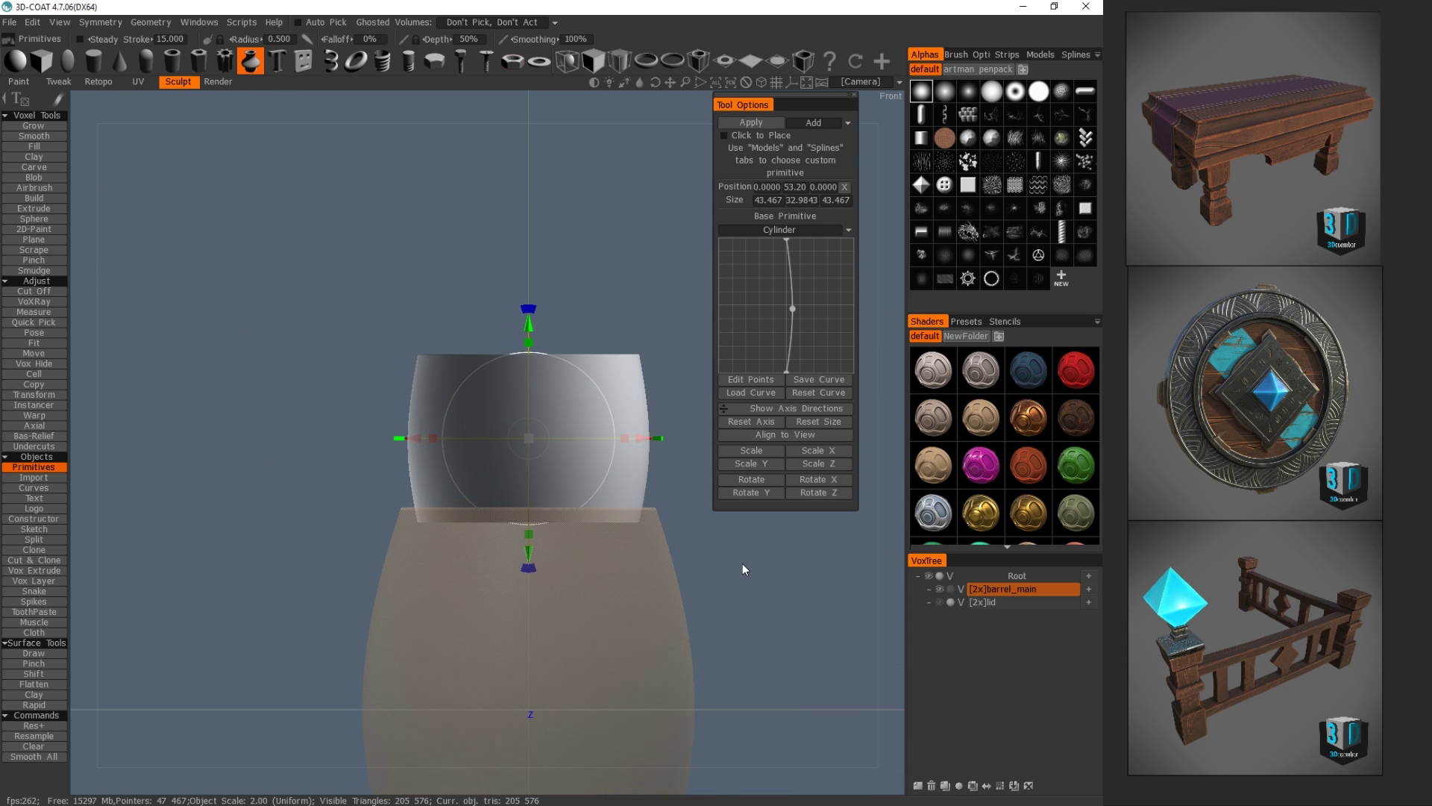
- Turn off ghosting on barrel_main and subtract the primitive from its top at about 52.9 on Y to cut a shallow recess
left_click(840, 124)
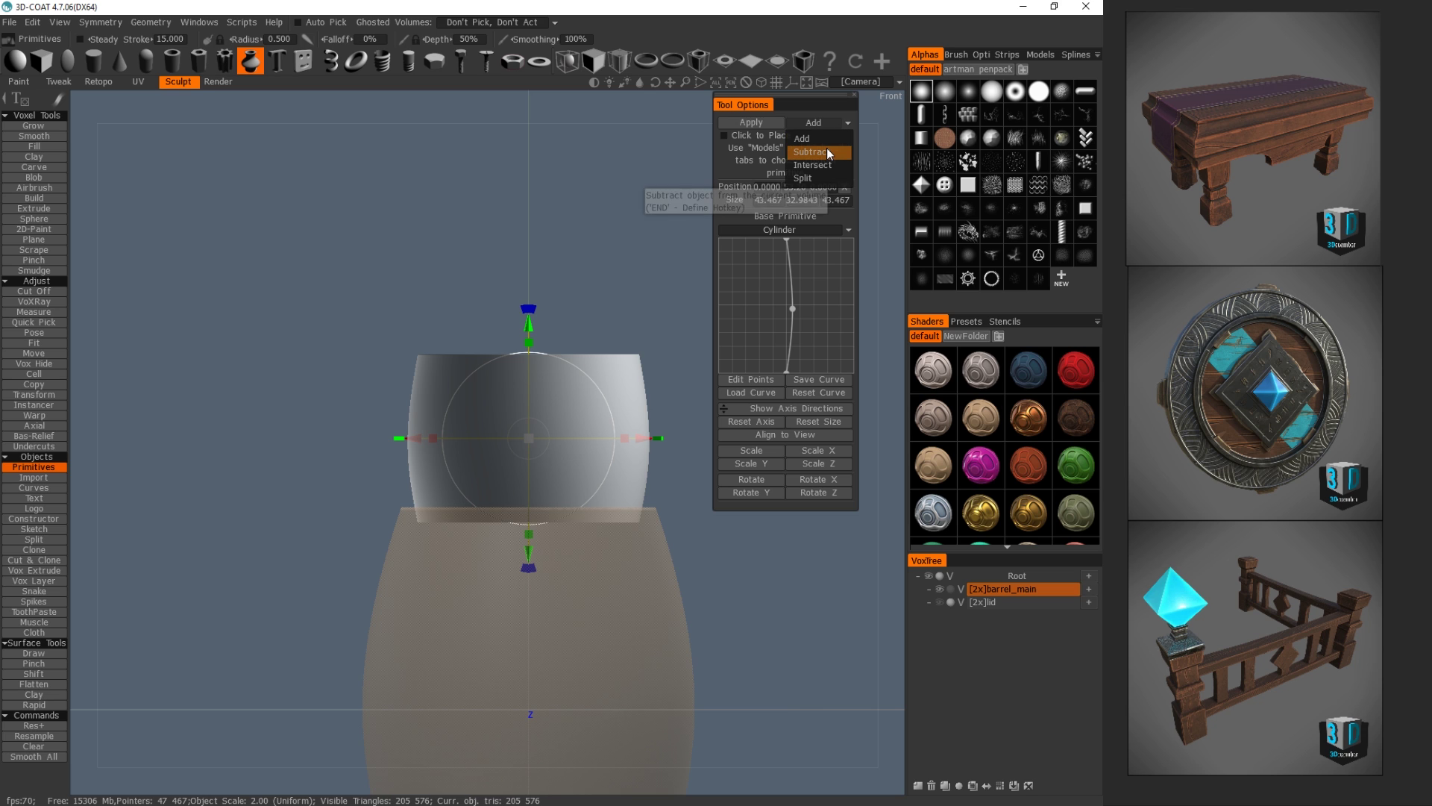
left_click(820, 151)
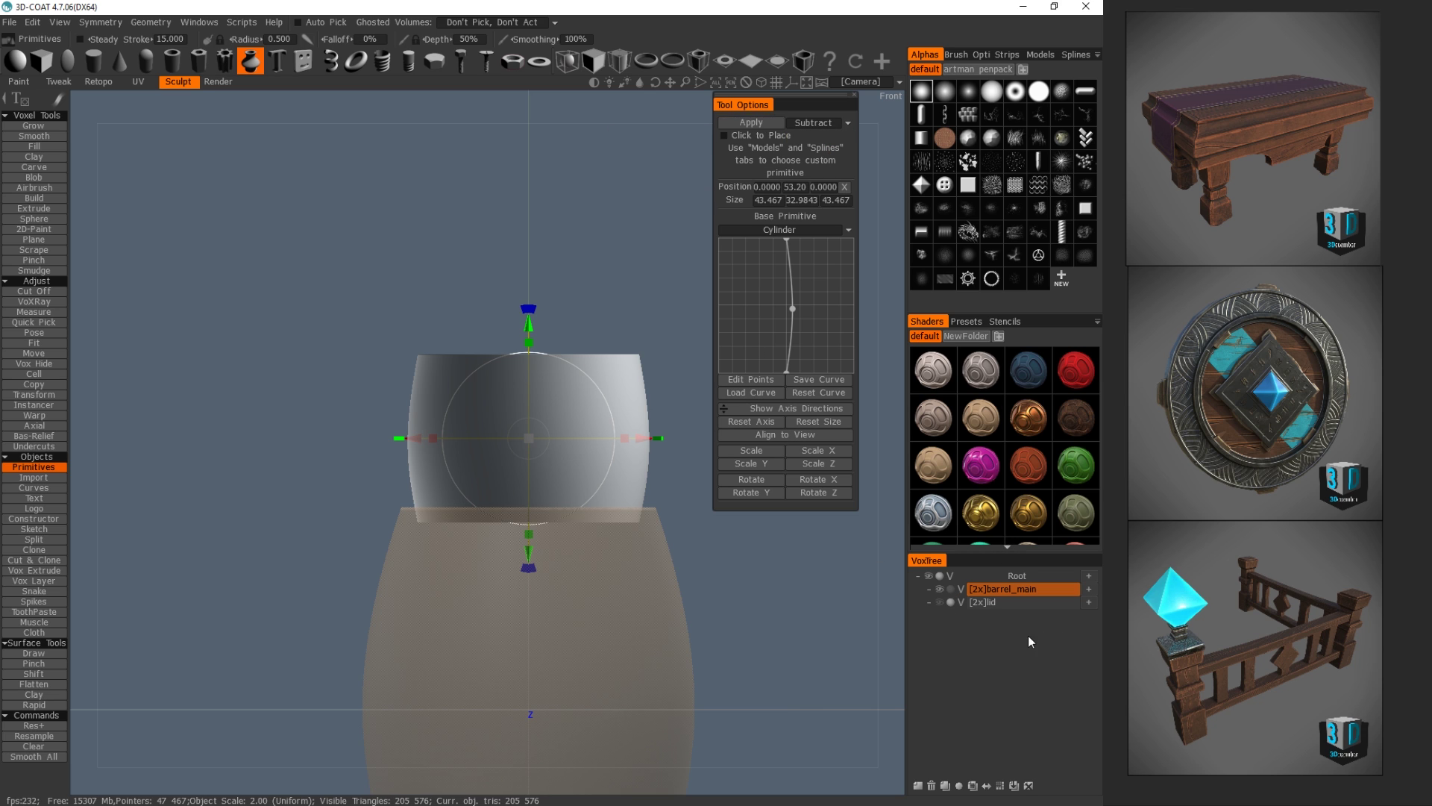
left_click(950, 589)
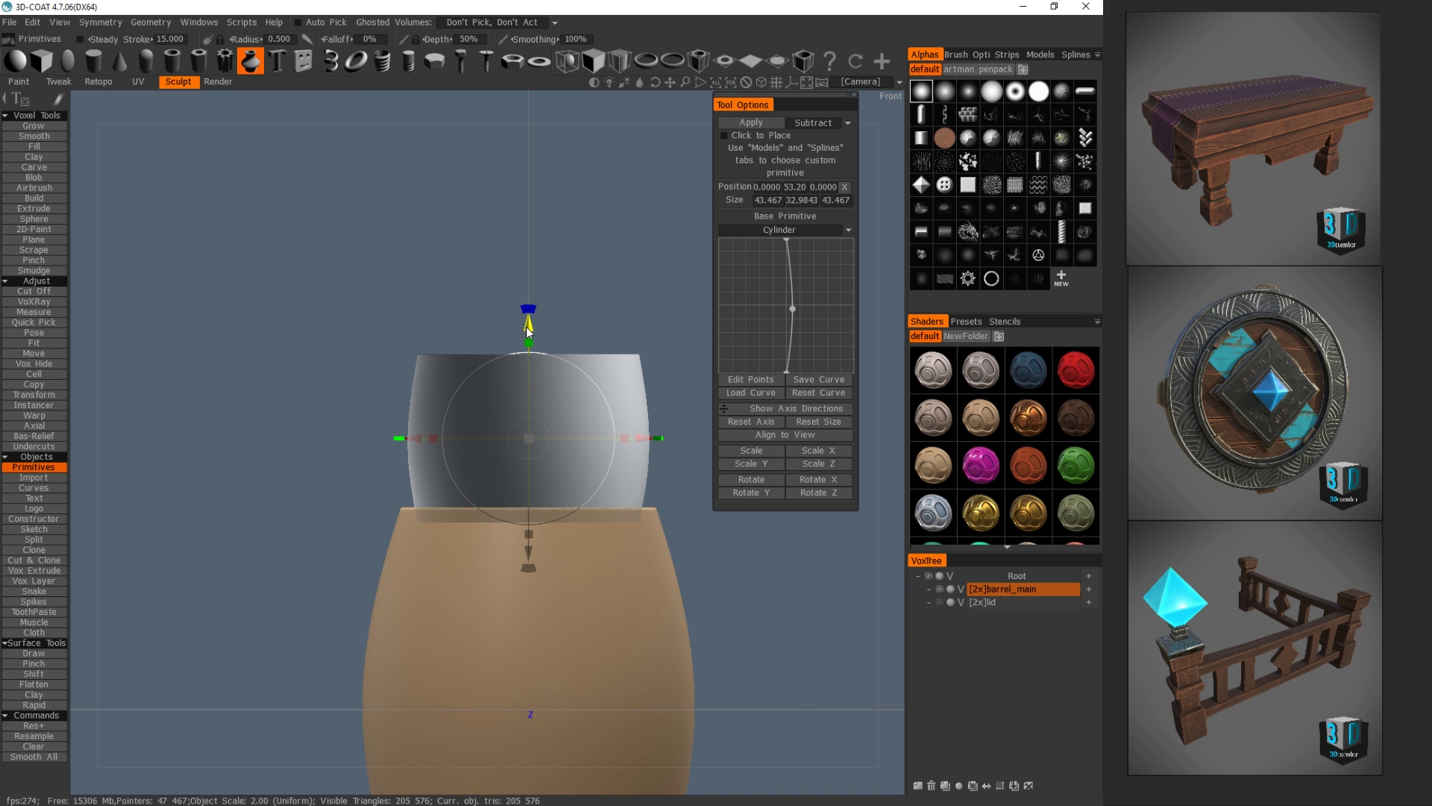
left_click_drag(528, 323, 584, 311)
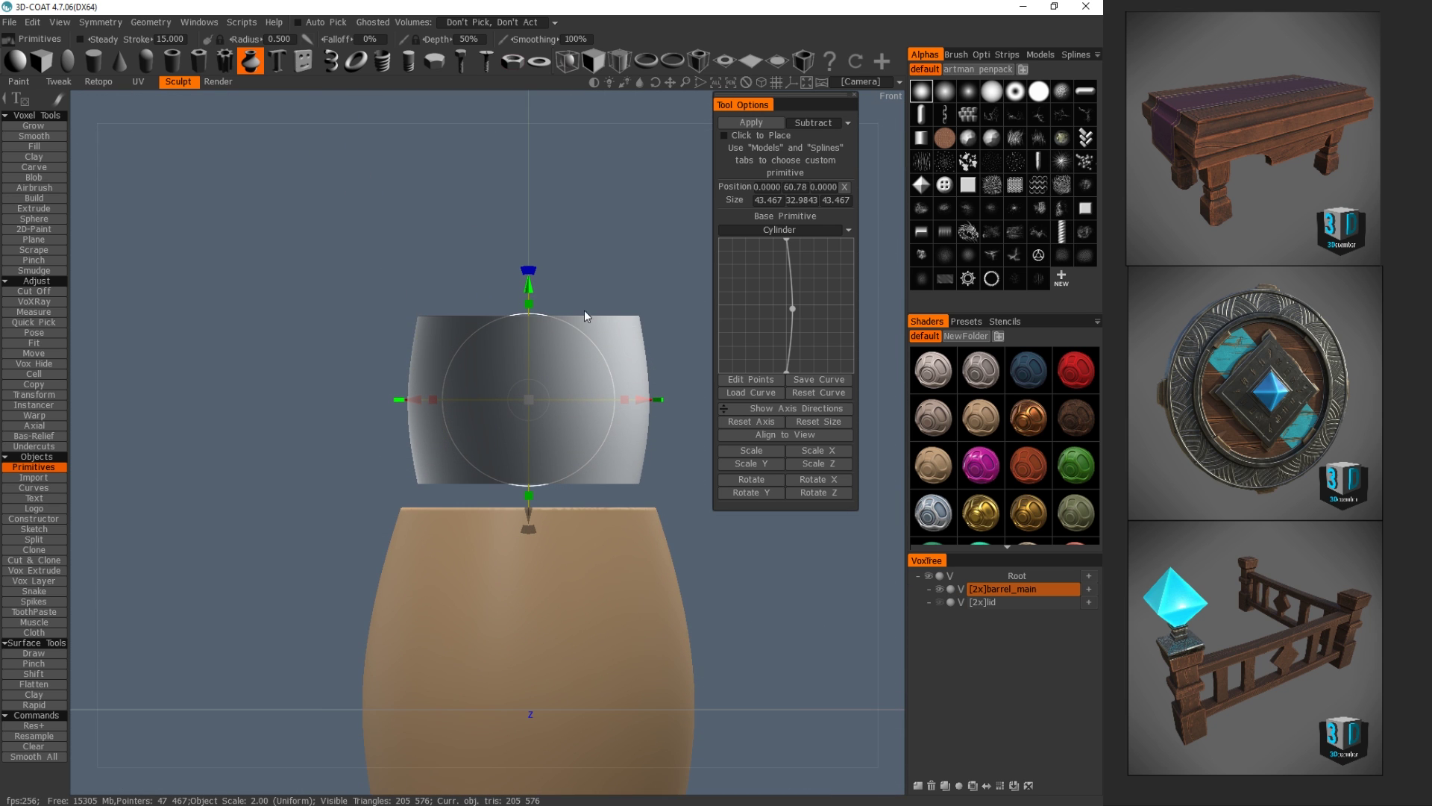
left_click(947, 590)
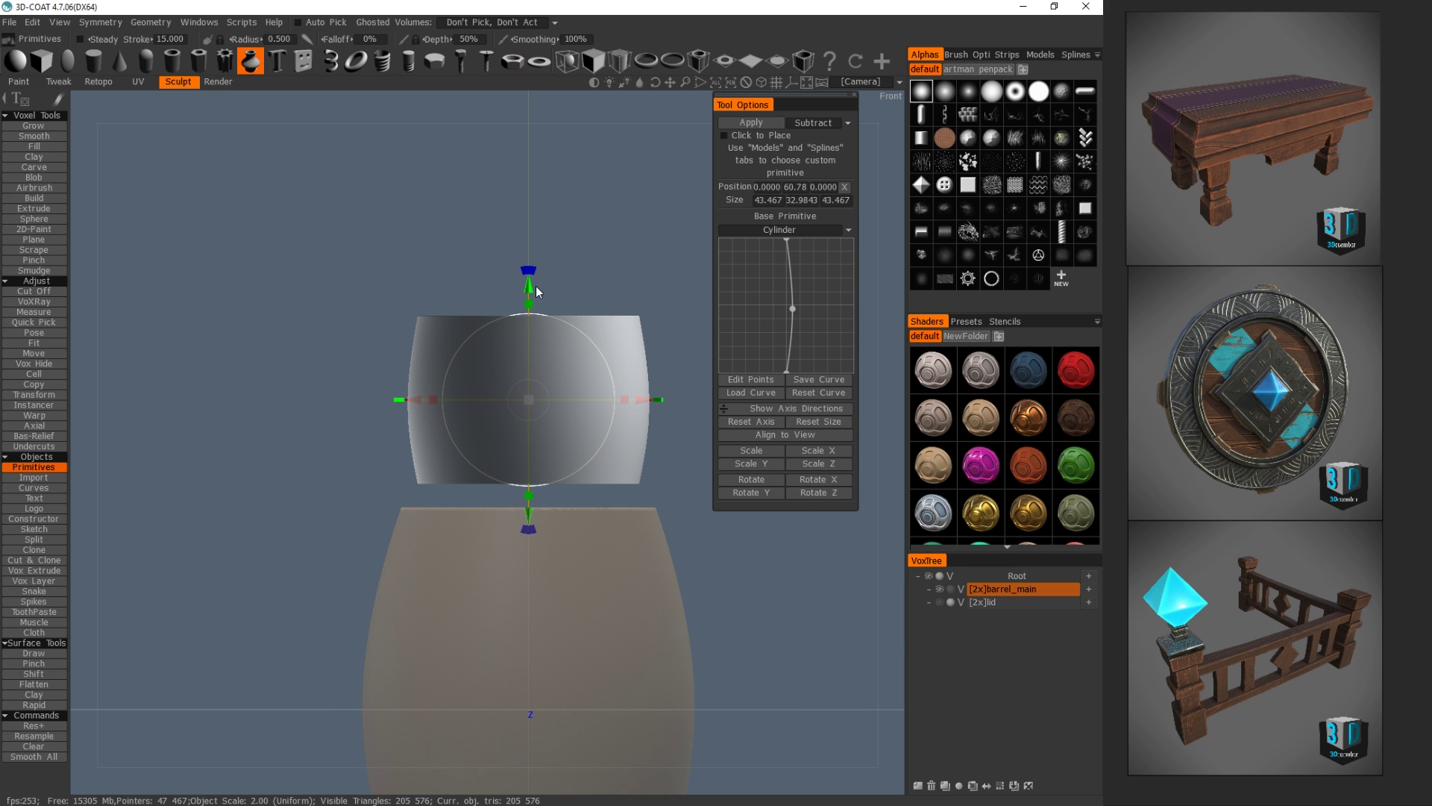
left_click_drag(529, 291, 529, 328)
left_click(950, 589)
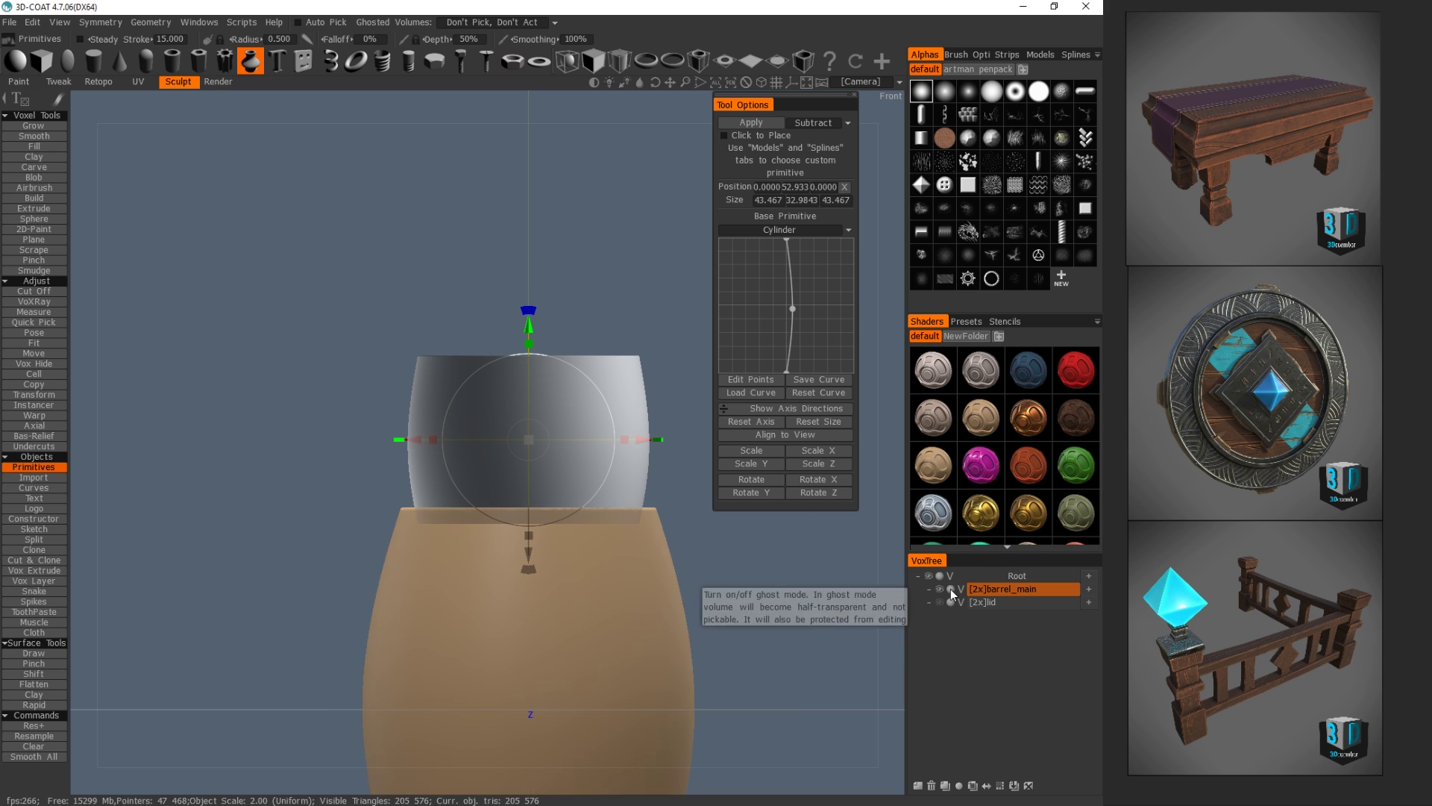
left_click(751, 123)
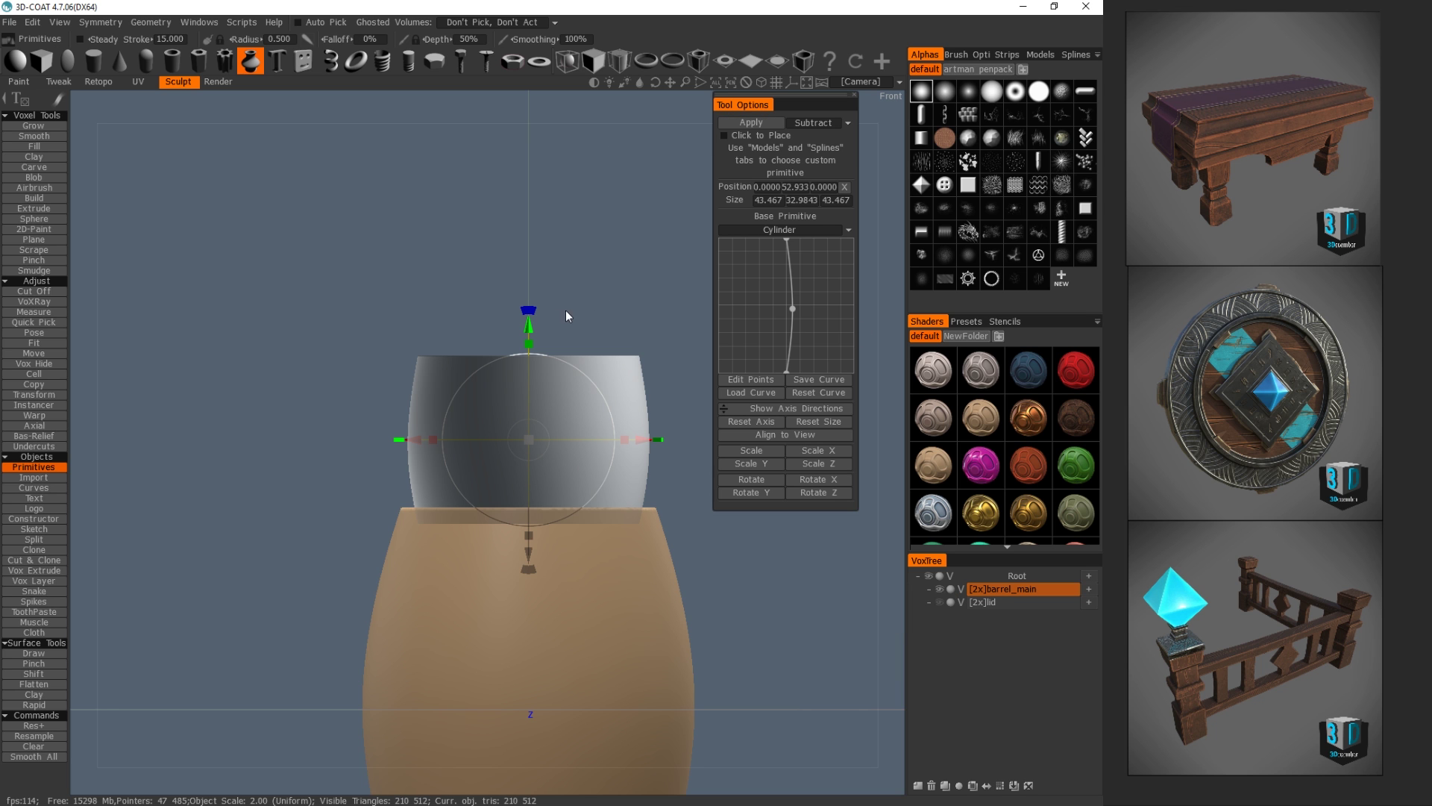
- Raise the primitive clear of the top recess to about 62.8 on Y and increase barrel_main's resolution to 4x
left_click_drag(531, 326, 574, 288)
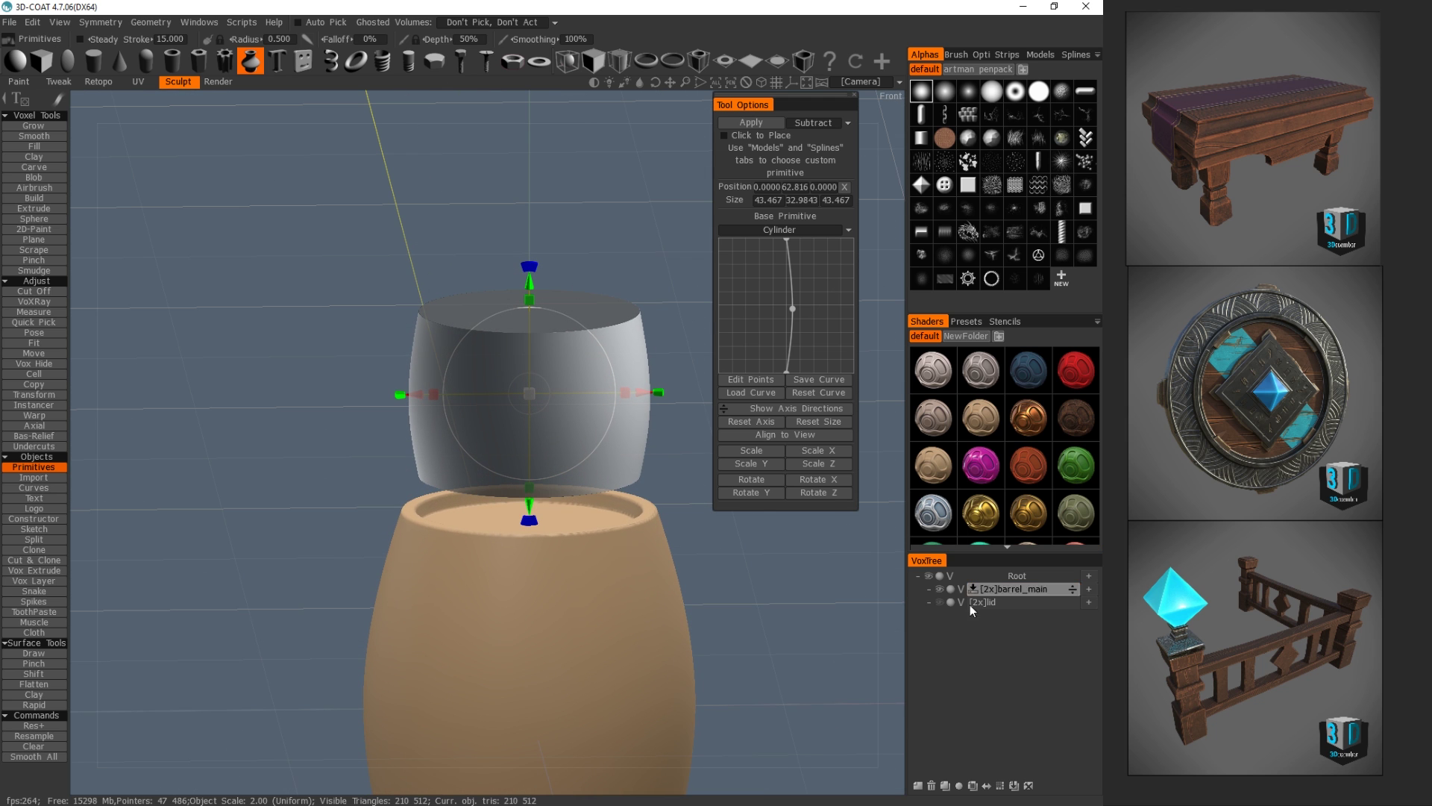
left_click(34, 725)
left_click_drag(758, 612, 752, 581)
right_click_drag(752, 581, 602, 579)
middle_click_drag(601, 578, 597, 542)
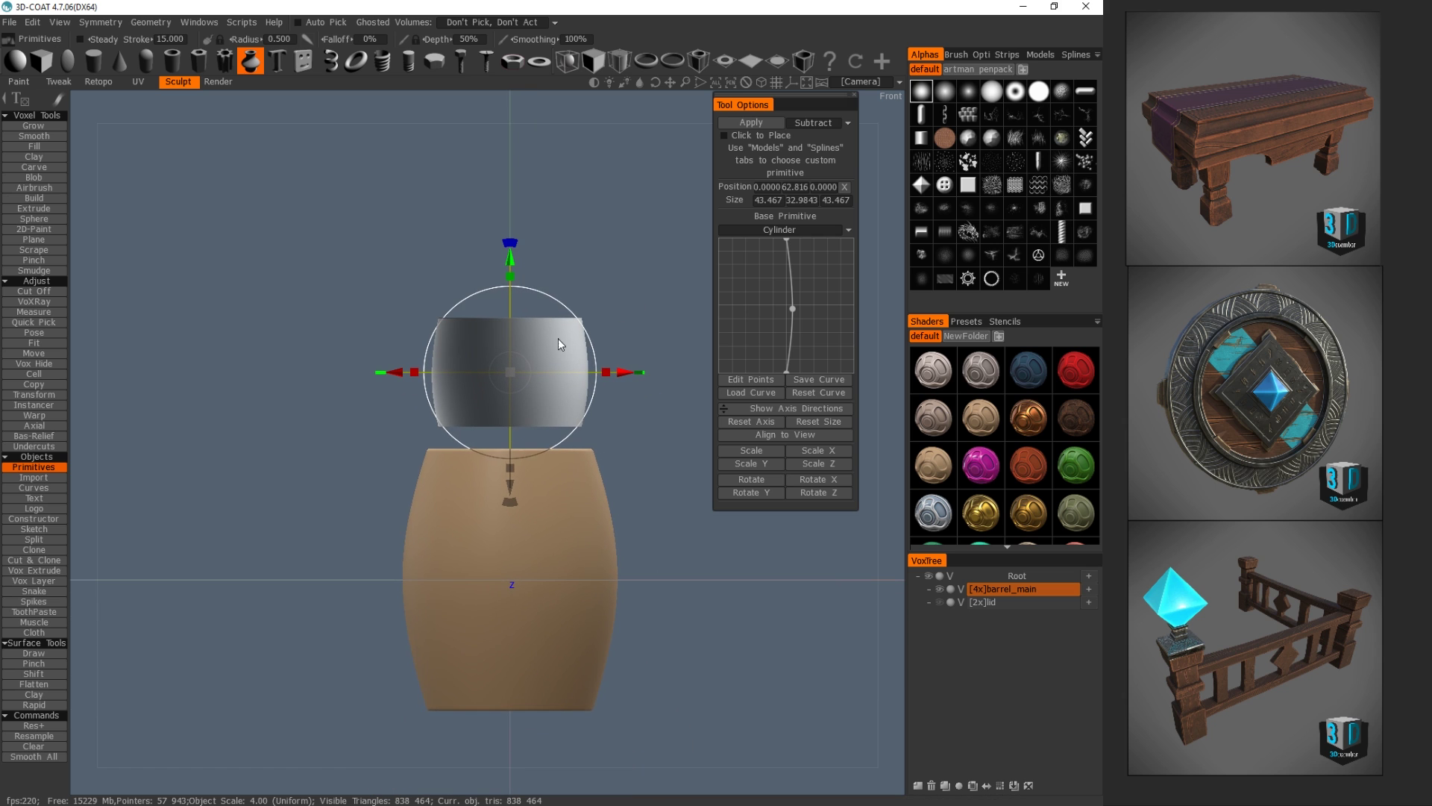
- Move the primitive to the barrel's bottom end at about -52.9 on Y and subtract it from the unghosted barrel_main
left_click(951, 589)
left_click_drag(511, 259, 490, 637)
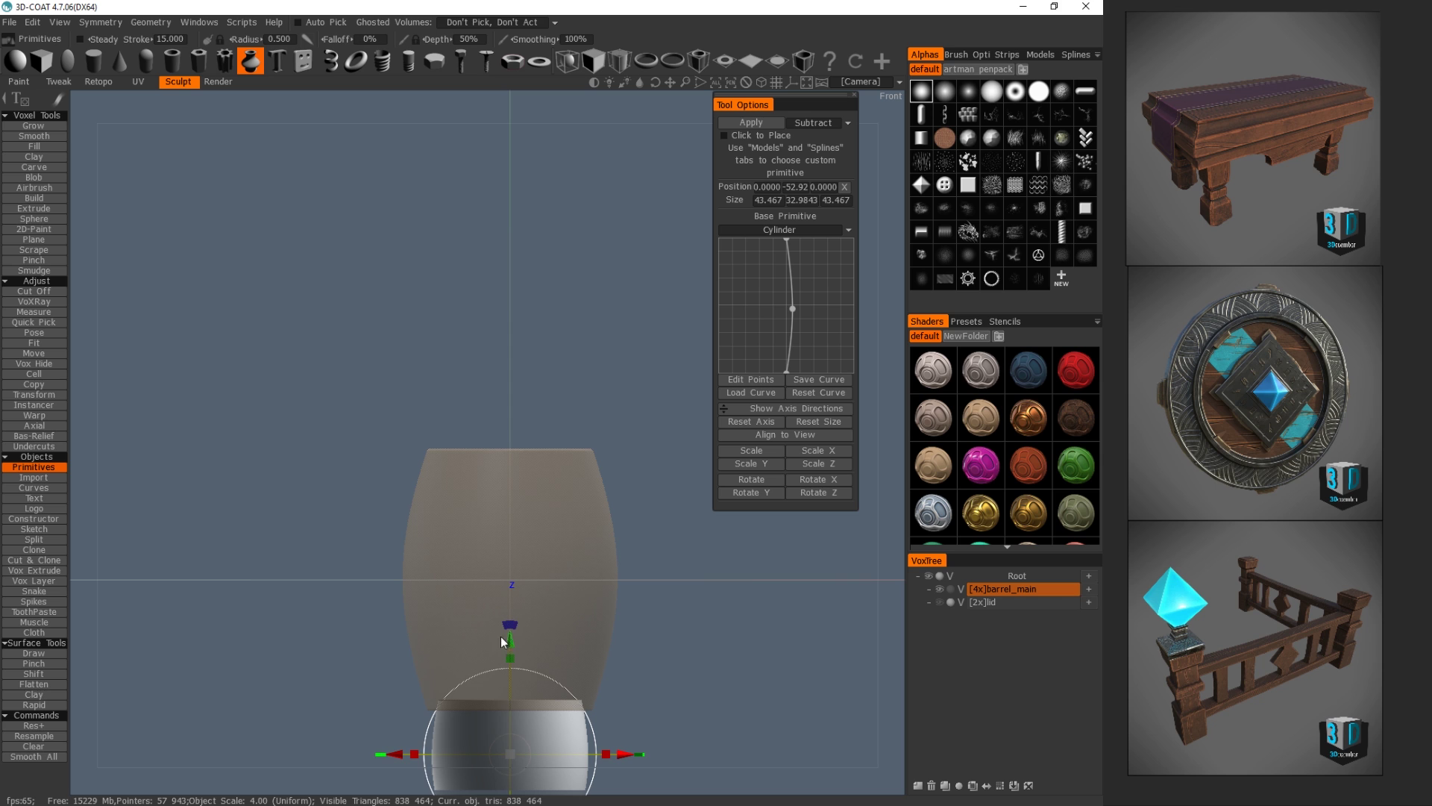
left_click(952, 590)
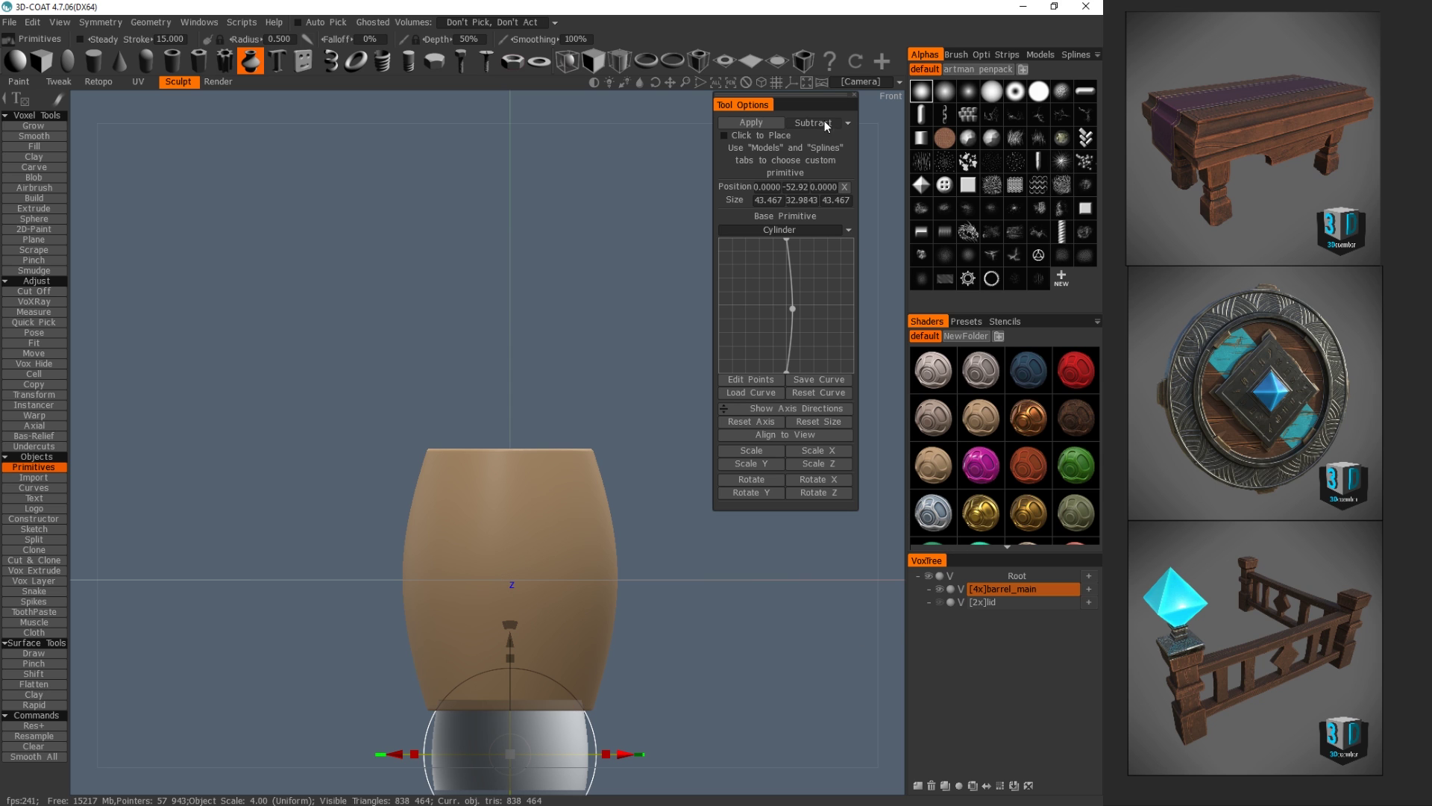
left_click(761, 121)
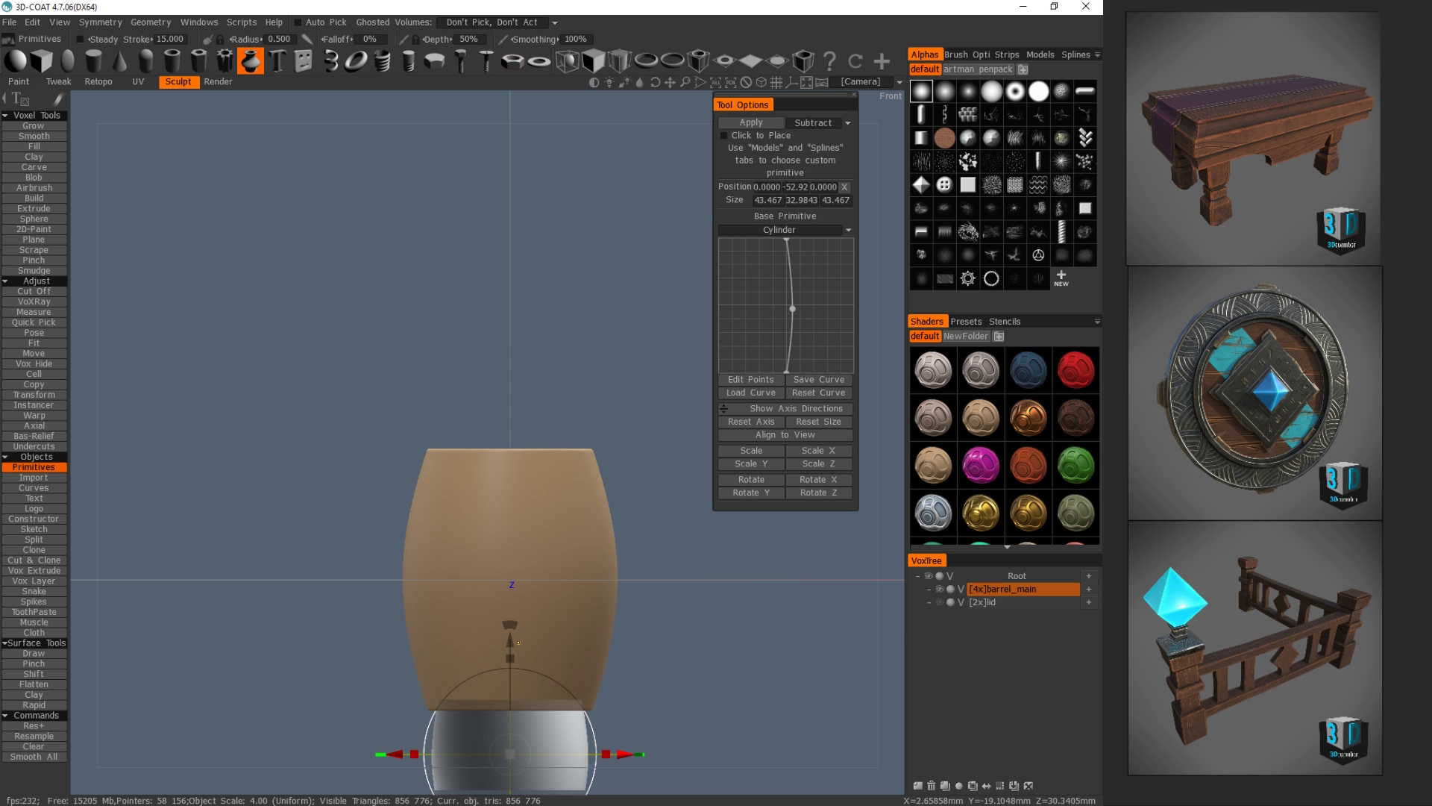
- Inspect the bottom recess and bring the primitive back to the barrel's top rim at about 52.8 on Y
left_click_drag(510, 640, 510, 218)
left_click_drag(586, 549, 610, 479, "alt")
left_click_drag(606, 429, 589, 585)
right_click_drag(589, 585, 633, 526, "alt")
left_click_drag(633, 527, 646, 542, "alt")
left_click_drag(512, 202, 513, 287)
left_click_drag(595, 239, 600, 222, "alt")
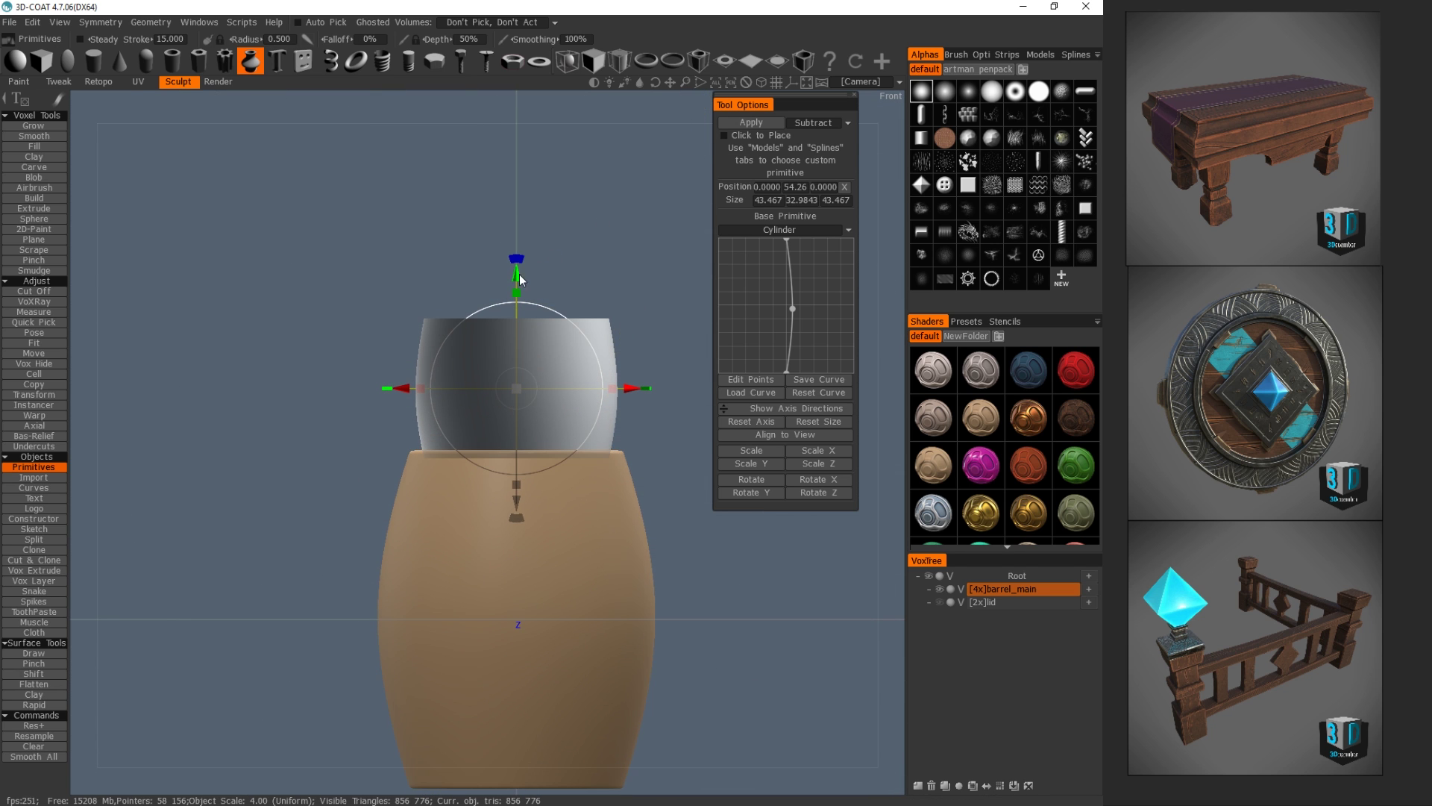
left_click_drag(521, 280, 516, 288)
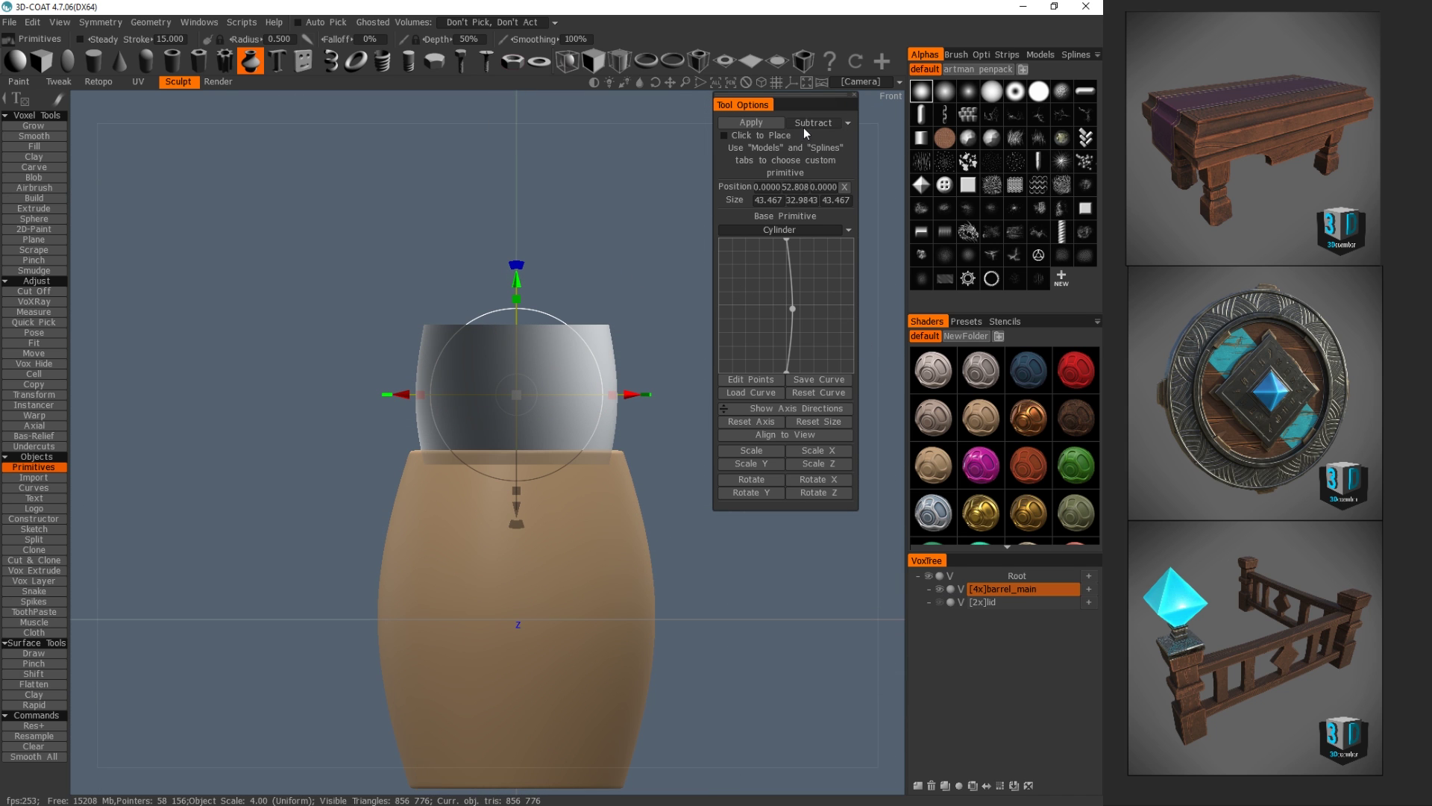
- Raise the primitive well clear of the barrel's top to about 86.4 on Y
left_click_drag(621, 177, 631, 236)
left_click_drag(519, 298, 520, 167)
left_click_drag(626, 464, 619, 428)
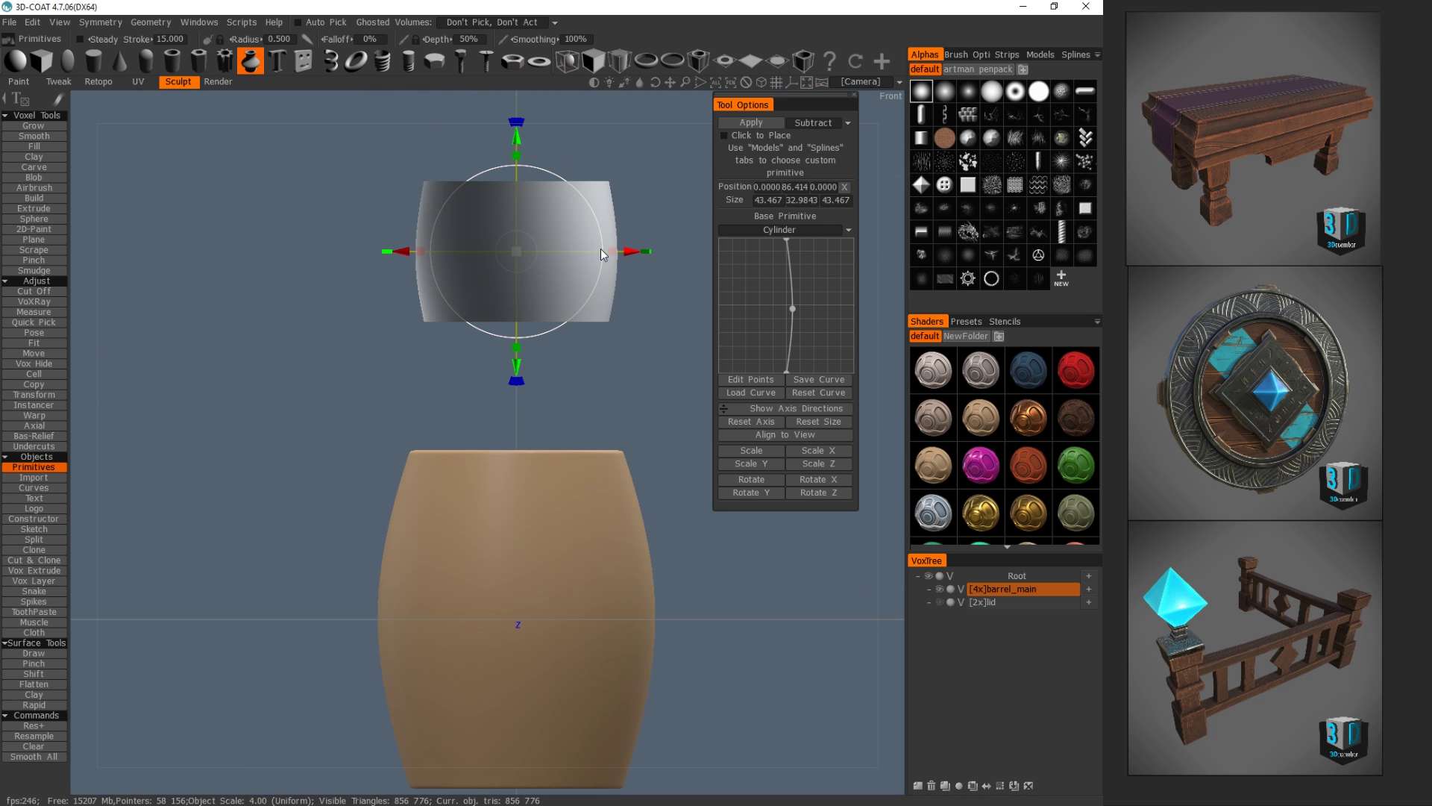
- With barrel_main ghosted, lower the primitive into the barrel's top to about 52.7 on Y, and unghost the volume
left_click(940, 588)
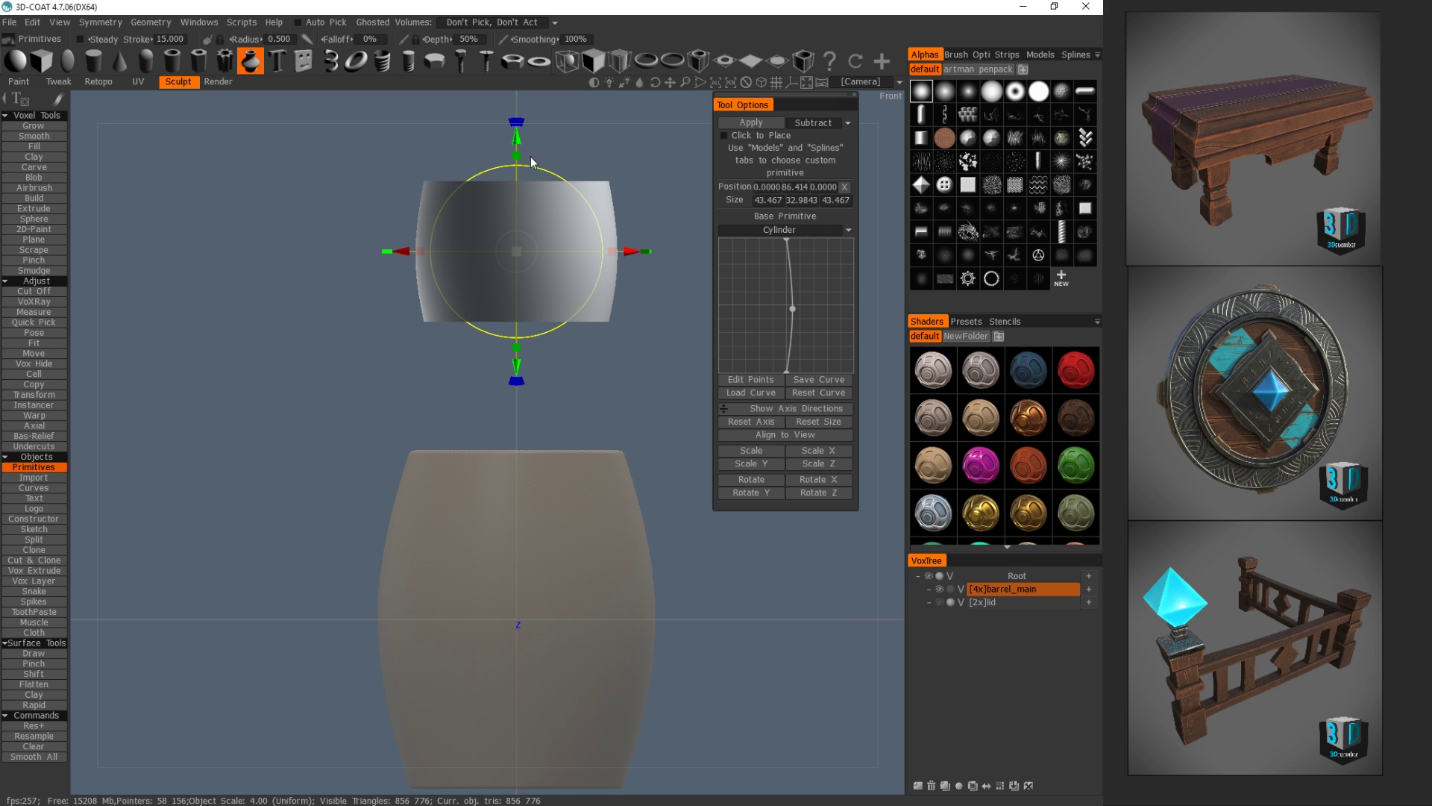
left_click_drag(515, 136, 517, 287)
left_click_drag(584, 230, 599, 202)
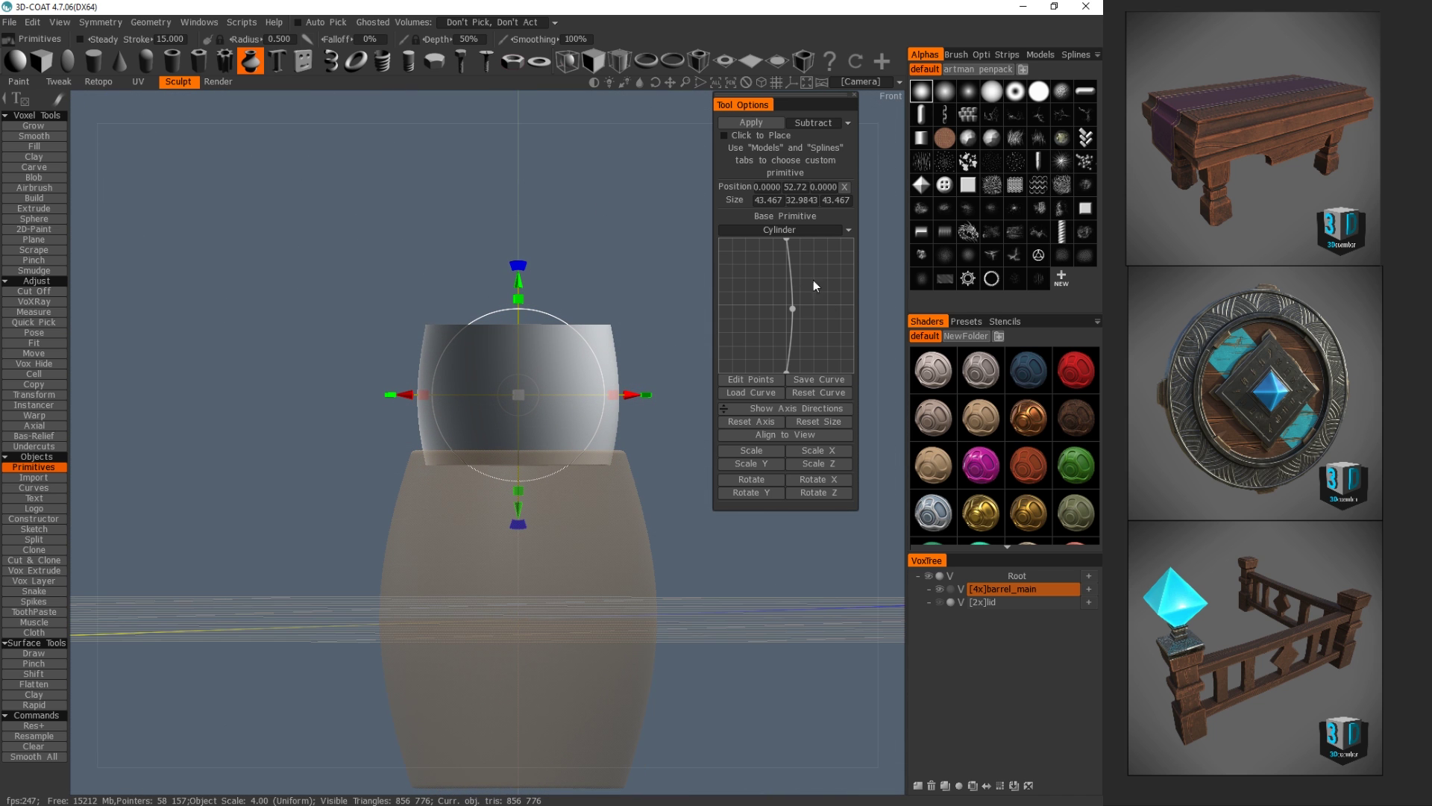
left_click(951, 589)
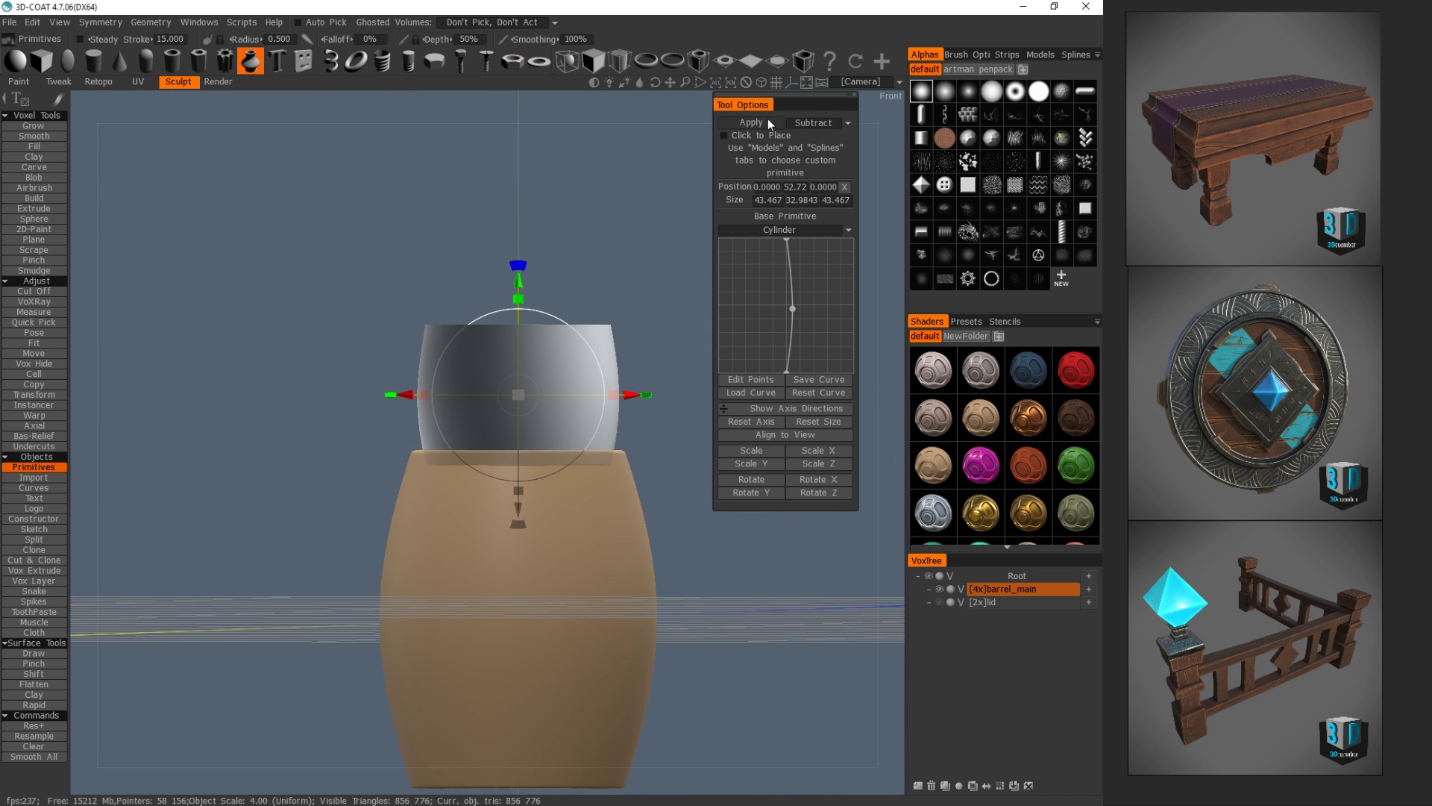
- Subtract the primitive from barrel_main and raise it clear of the barrel's top to about 84.3 on Y
left_click_drag(694, 186, 521, 170)
left_click_drag(622, 355, 604, 470)
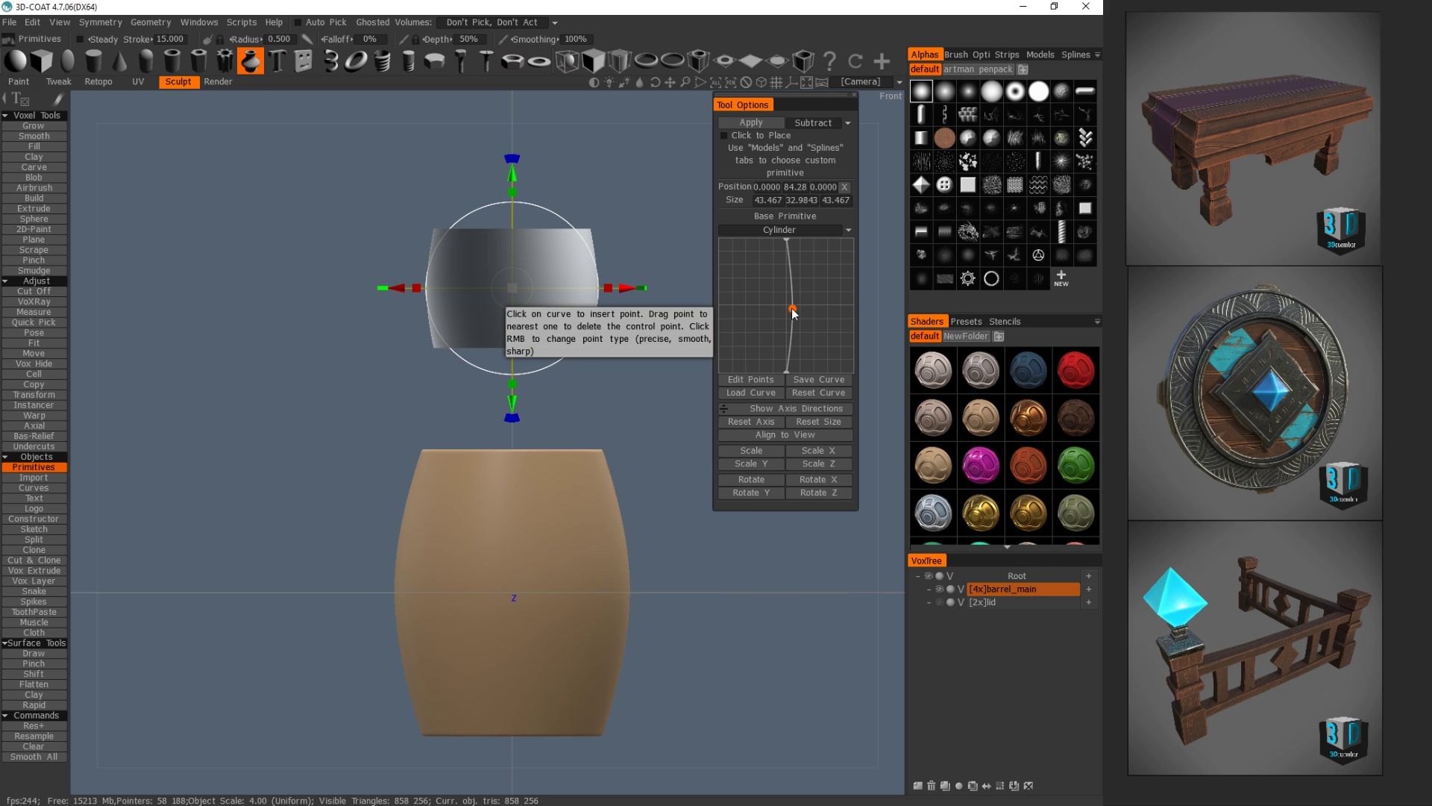
scroll(538, 299, "up", 1)
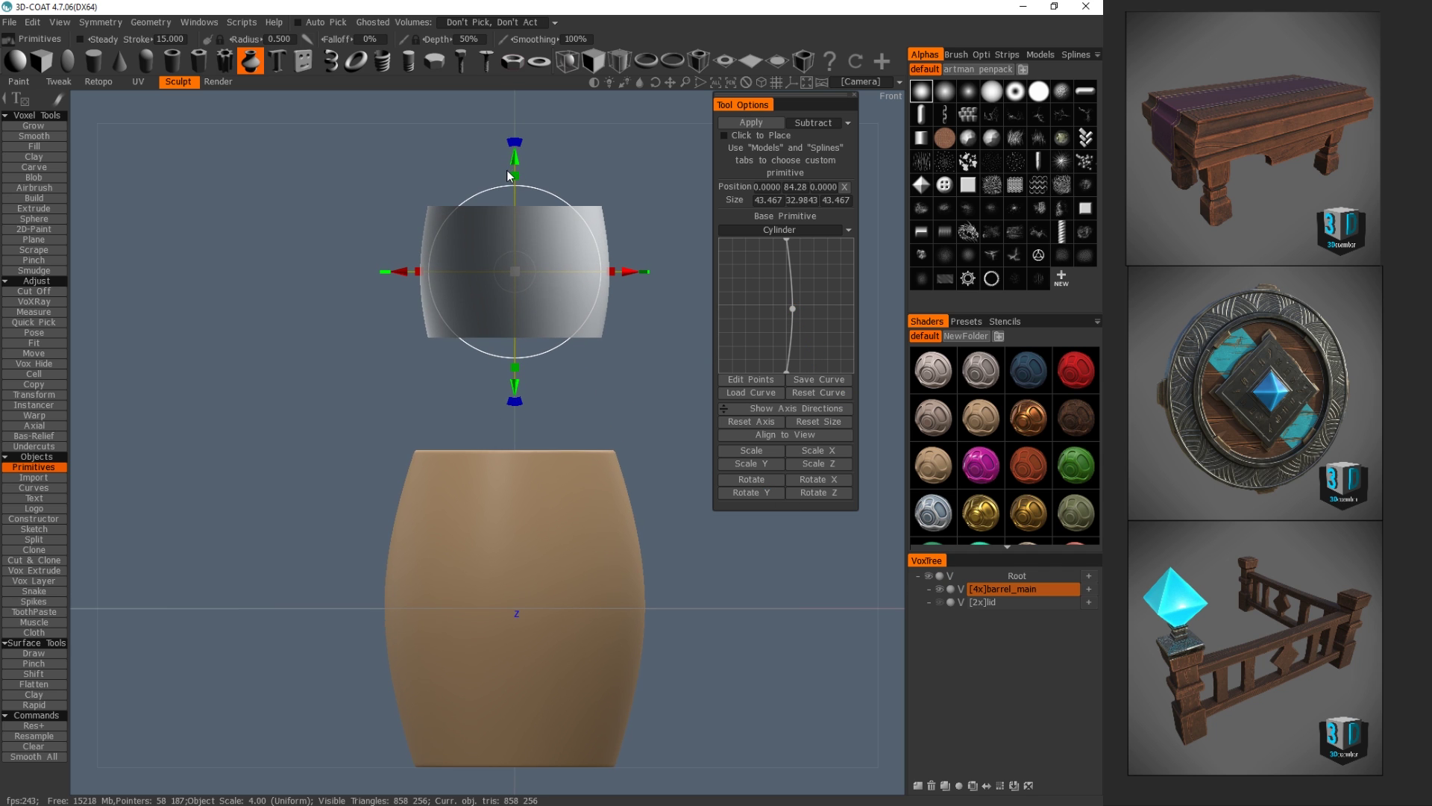
- Flatten the primitive to about 4.27 high and lower it to just above the barrel's rim at about 42.4 on Y
left_click_drag(509, 176, 582, 328)
left_click_drag(515, 158, 516, 337)
right_click_drag(380, 585, 731, 584, "alt")
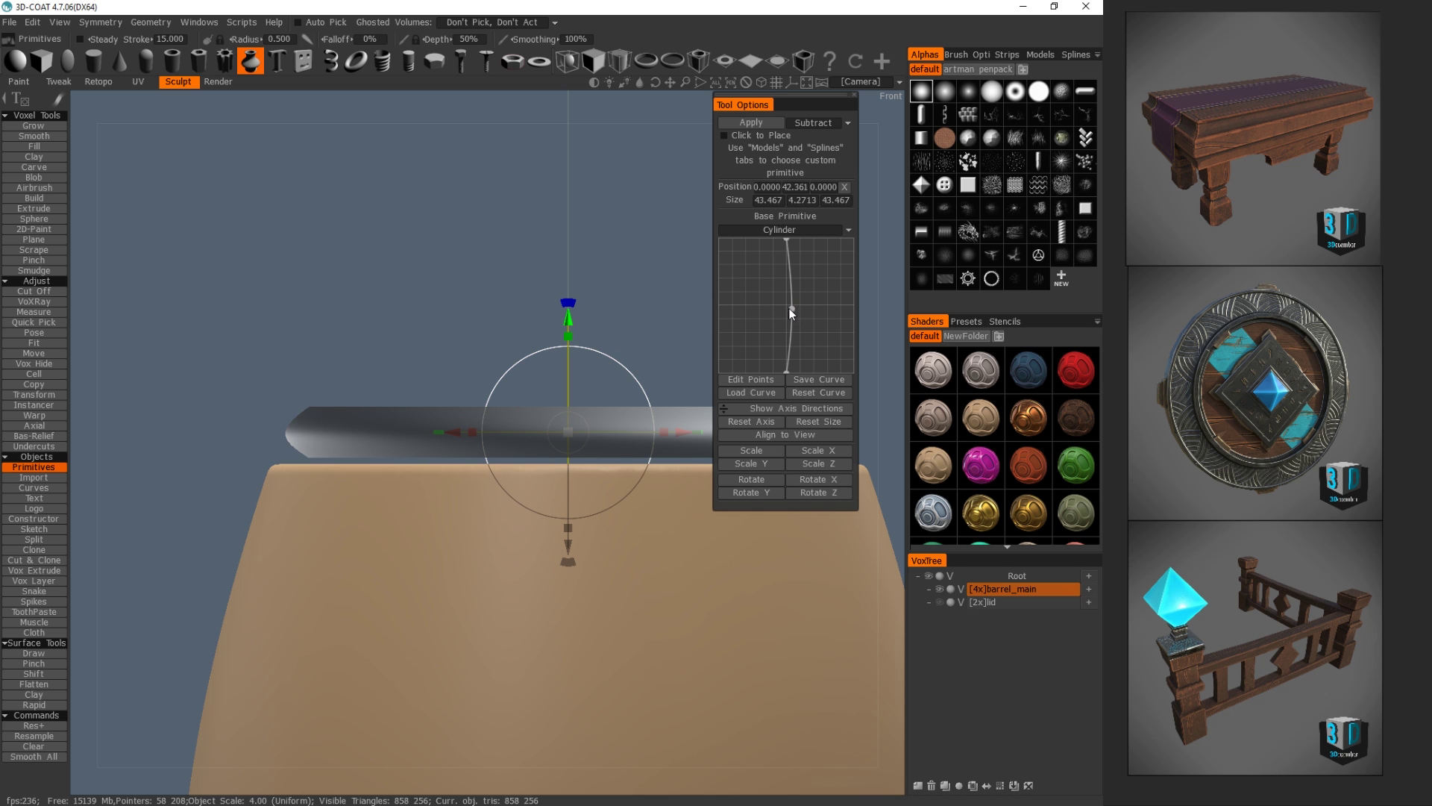
left_click_drag(790, 308, 786, 307)
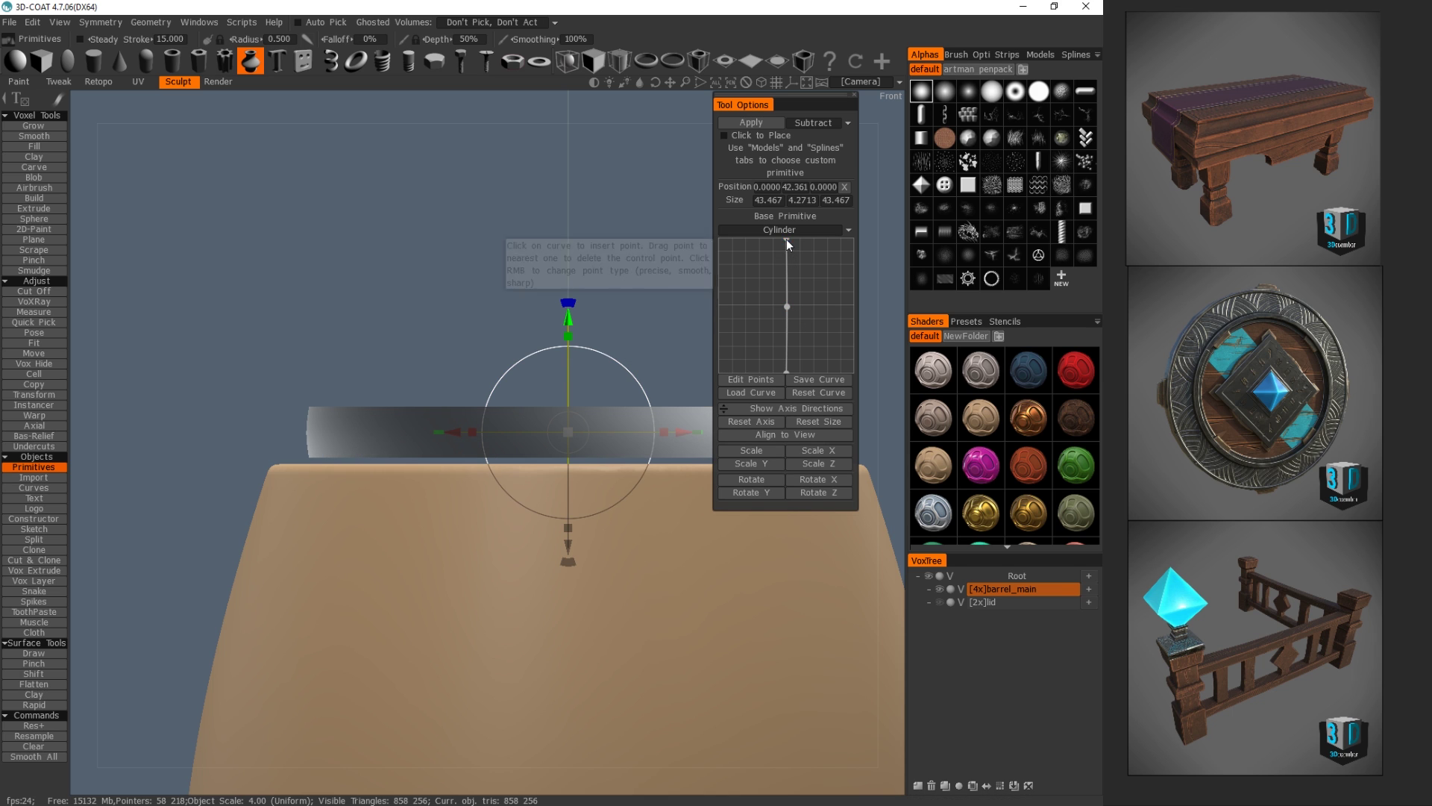
left_click_drag(786, 239, 787, 310)
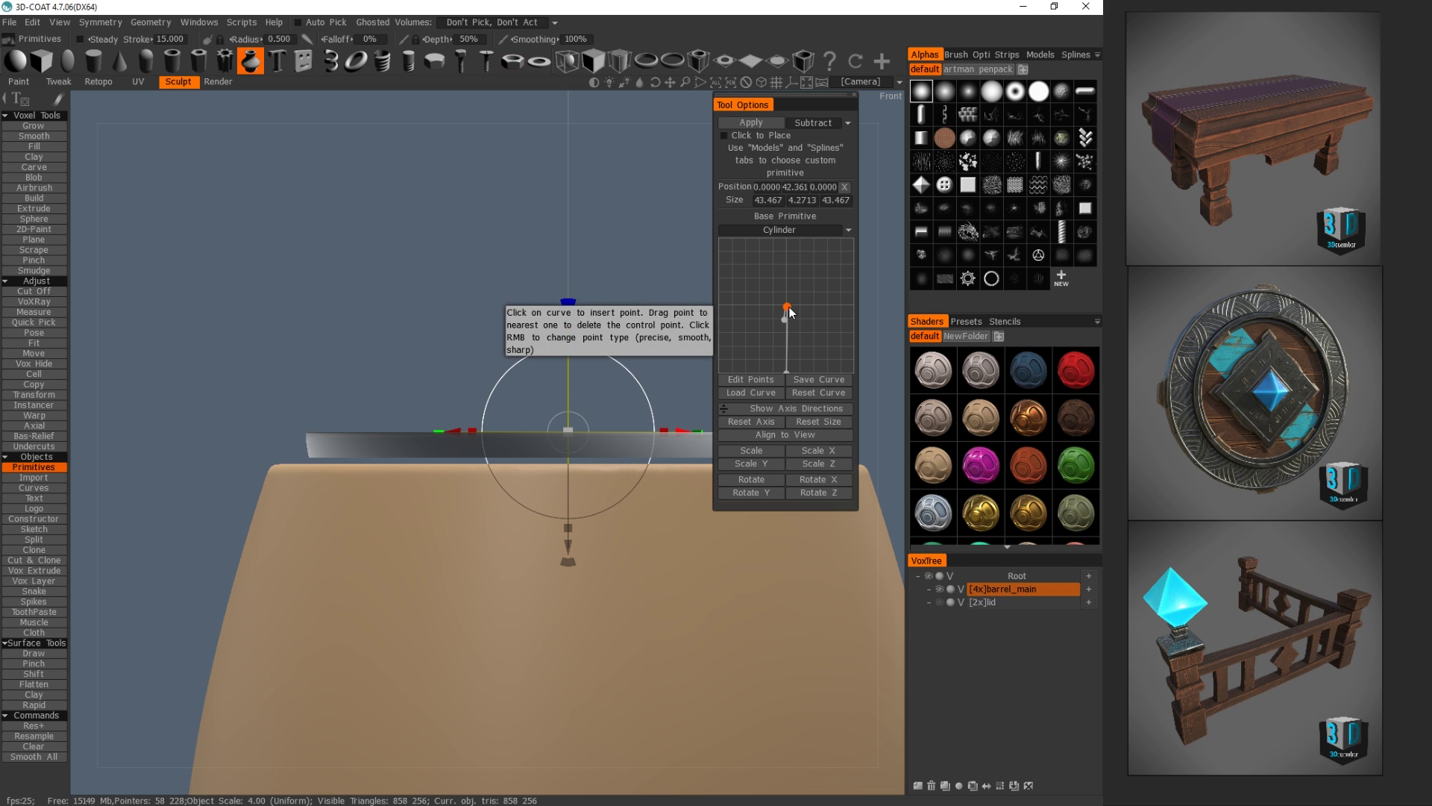
key("ctrl+z")
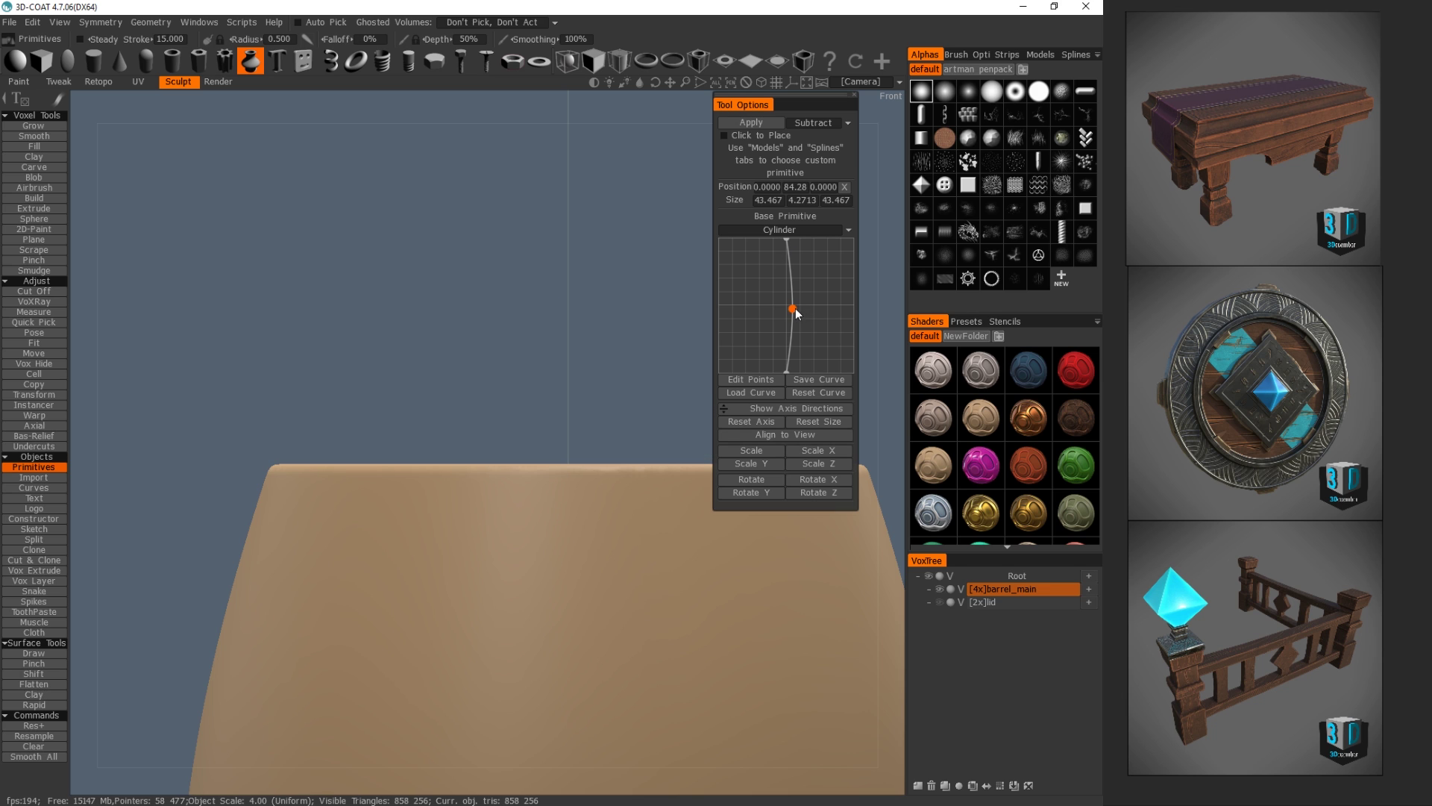
- Remove the middle point from the primitive's profile curve to give the flat disc straight vertical sides
scroll(363, 352, "down", 3)
middle_click_drag(363, 353, 350, 380)
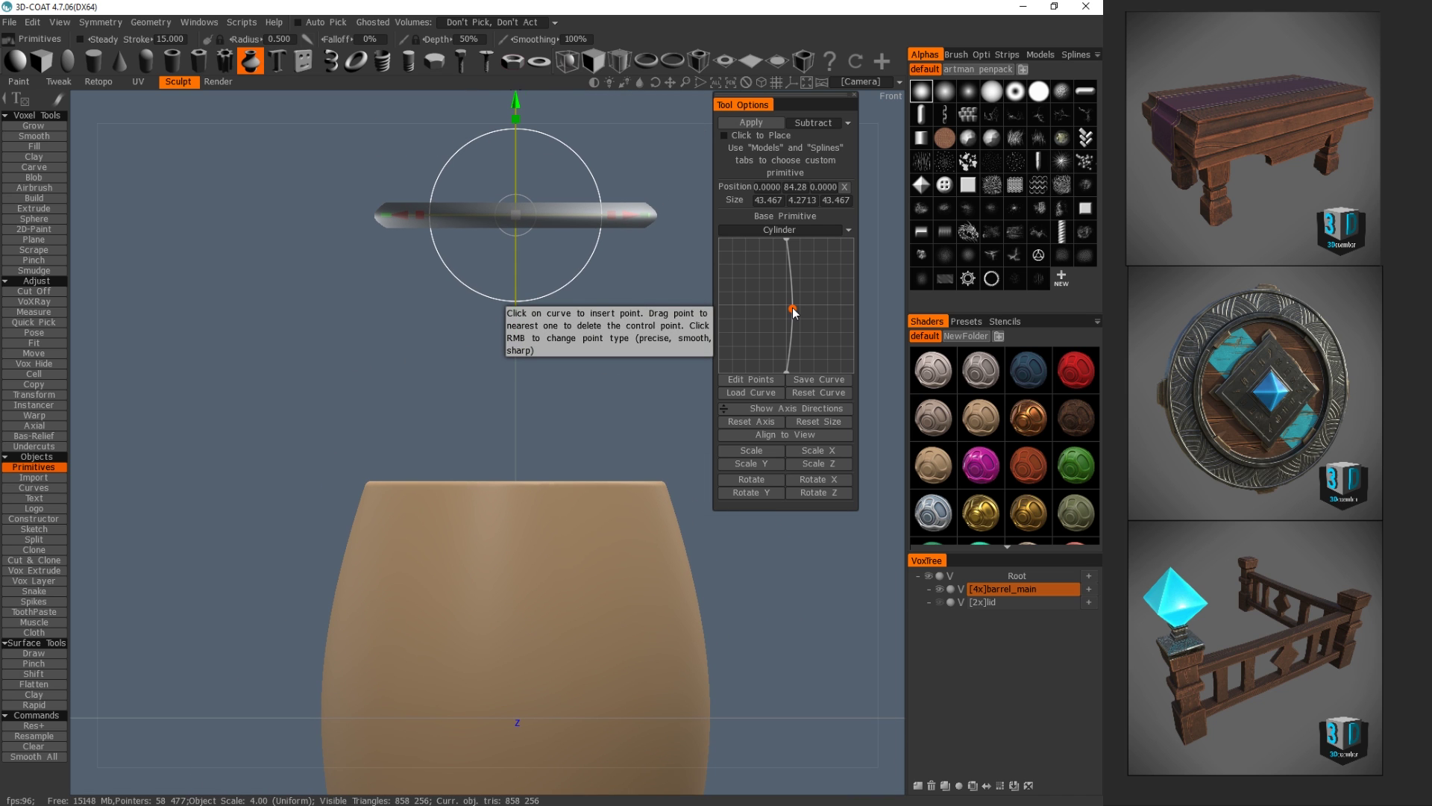
key("ctrl+z")
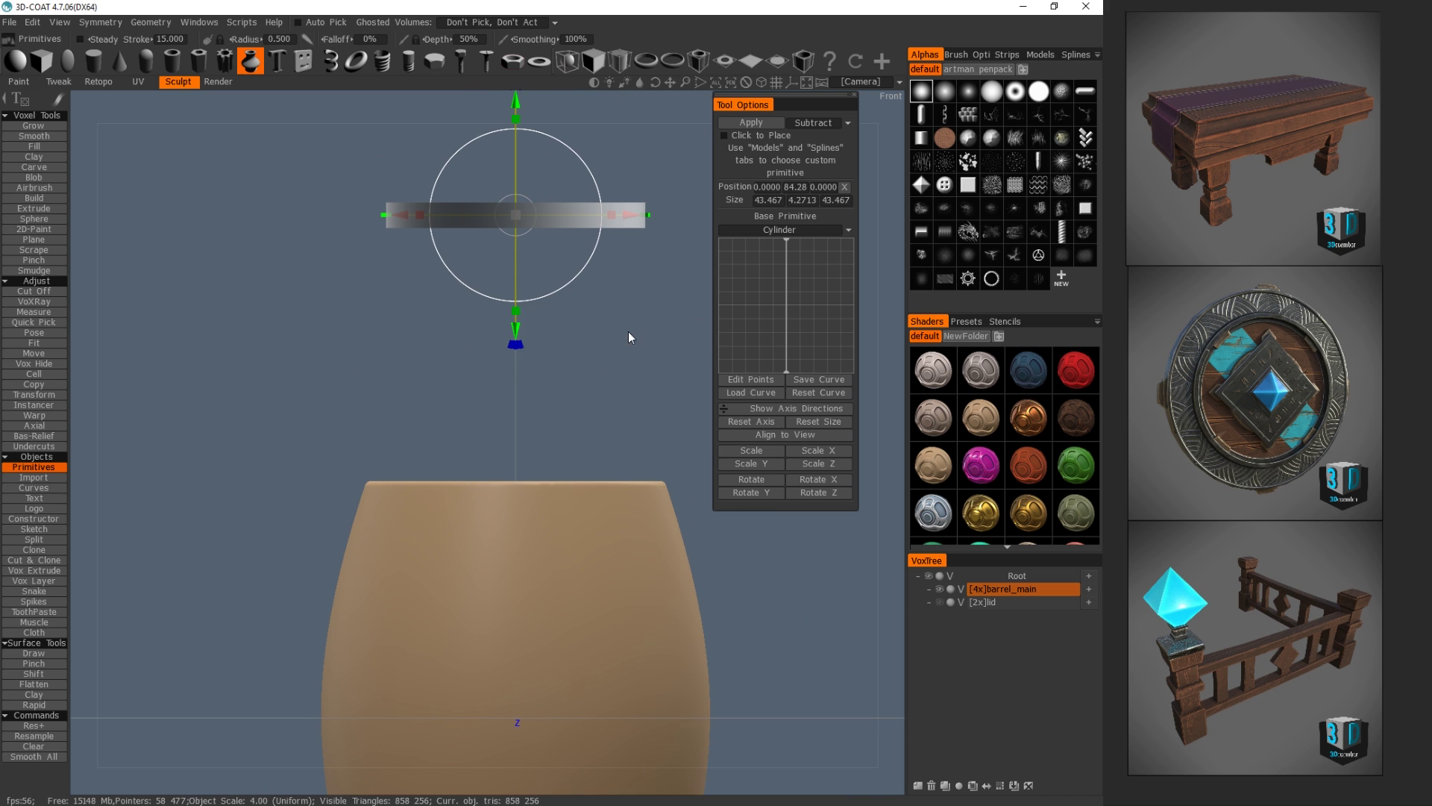
- Lower the disc primitive into the barrel's top recess to about 36.46 on Y and flare its upper edge slightly outward
left_click_drag(520, 334, 518, 606)
scroll(386, 552, "up", 4)
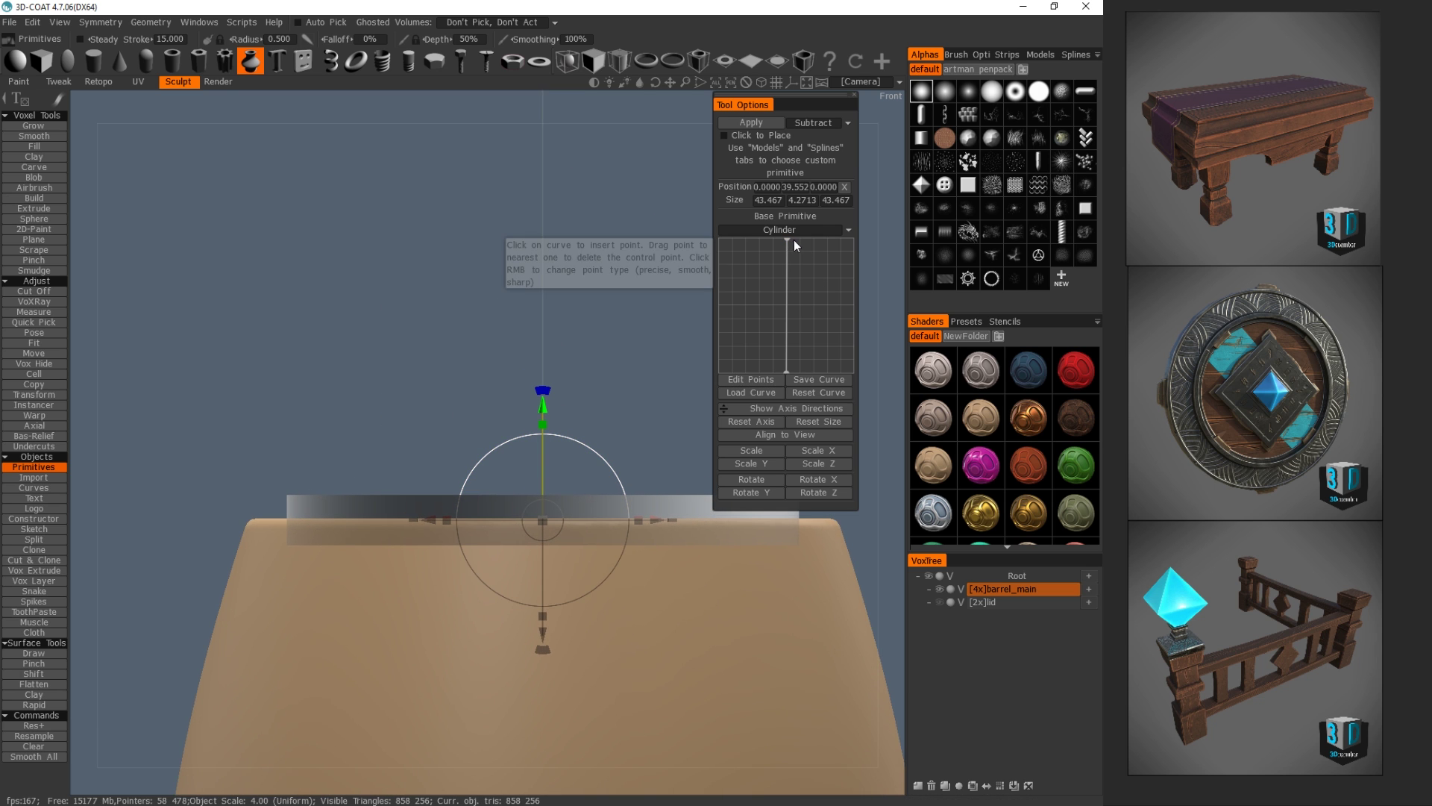
left_click_drag(788, 239, 791, 236)
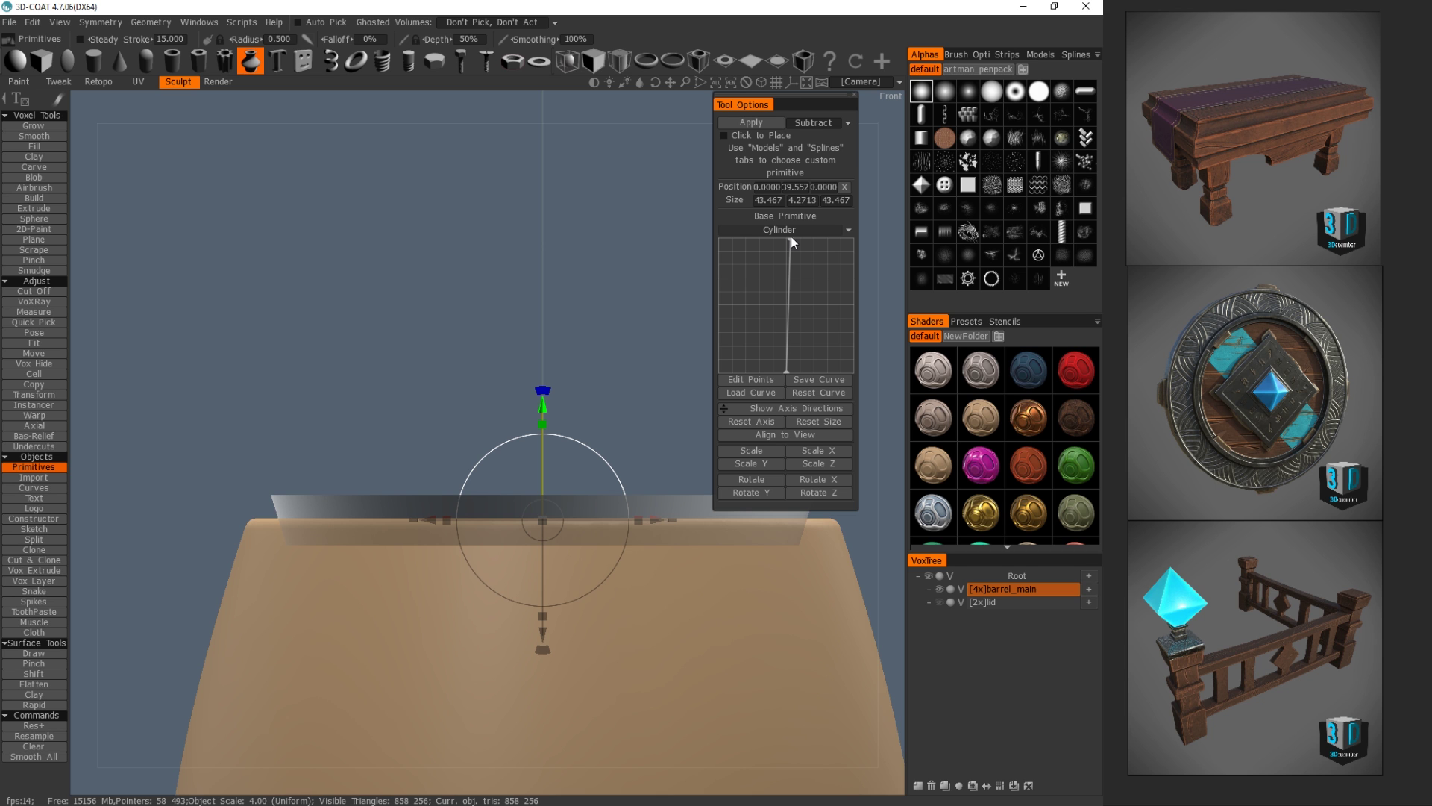
left_click_drag(621, 291, 625, 321)
left_click_drag(545, 419, 548, 455)
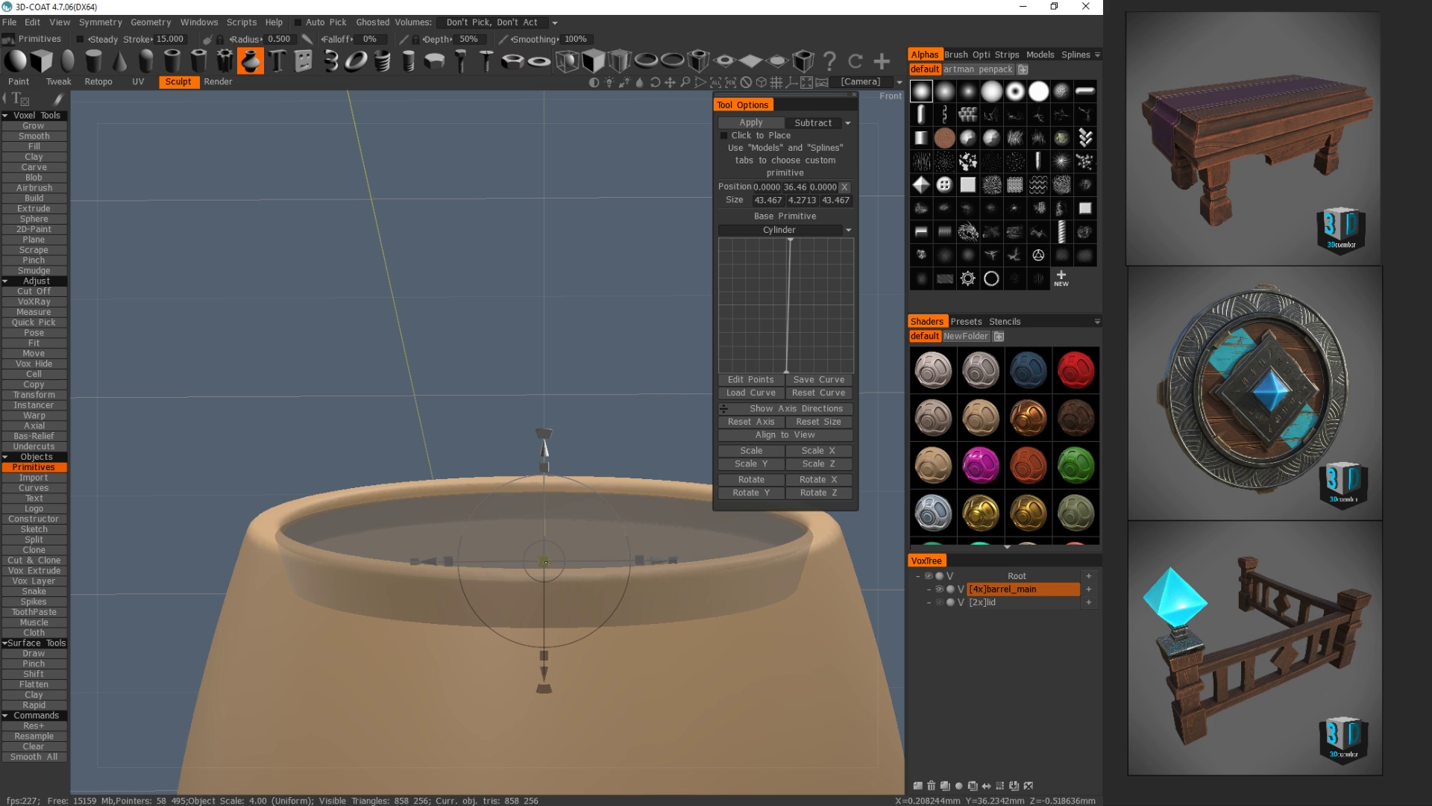
- Set the disc primitive's size to 44 on X, 4.5 on Y and 44 on Z
left_click_drag(544, 561, 546, 562)
left_click(808, 202)
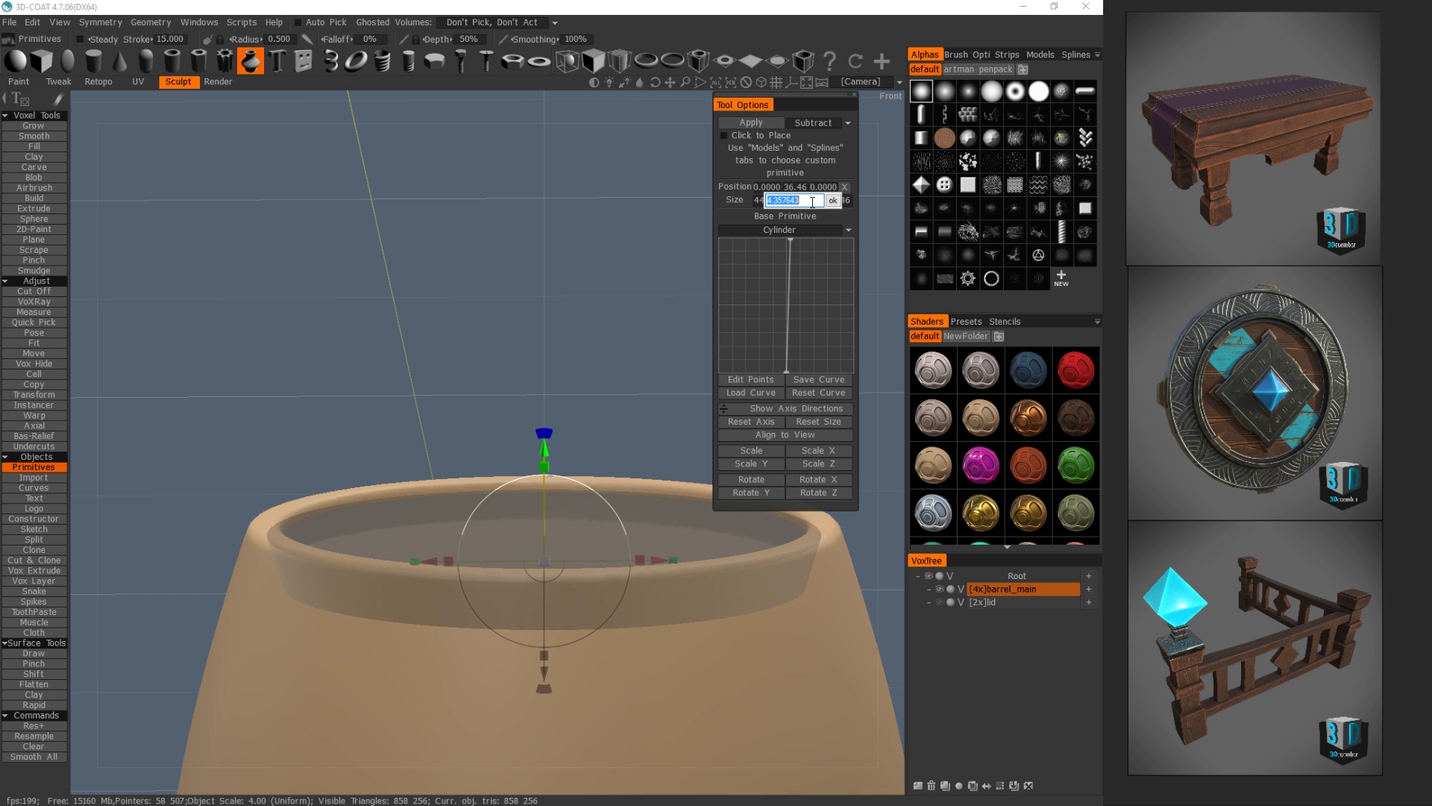
type("4.5")
key("Return")
left_click(776, 198)
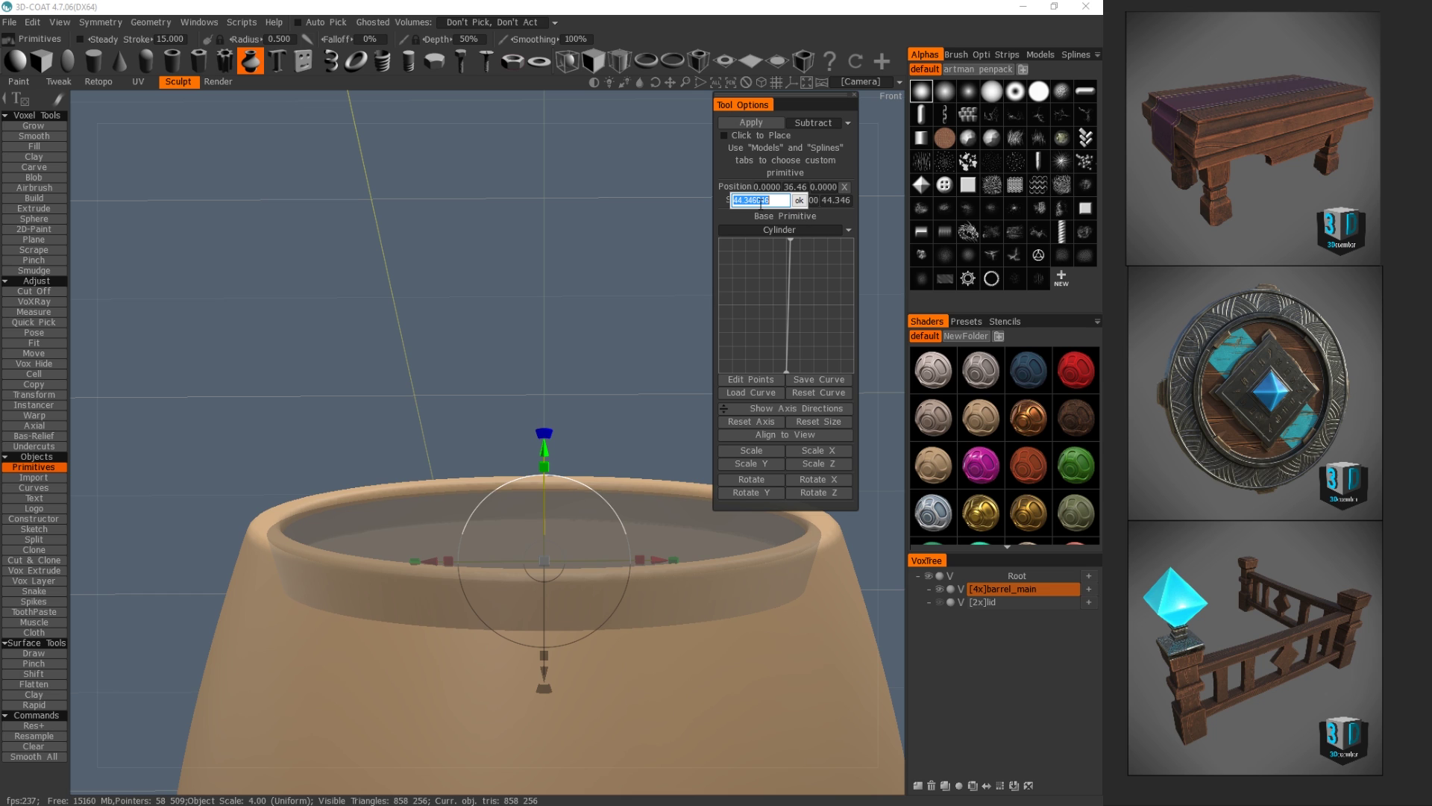
type("44")
key("Return")
left_click(836, 201)
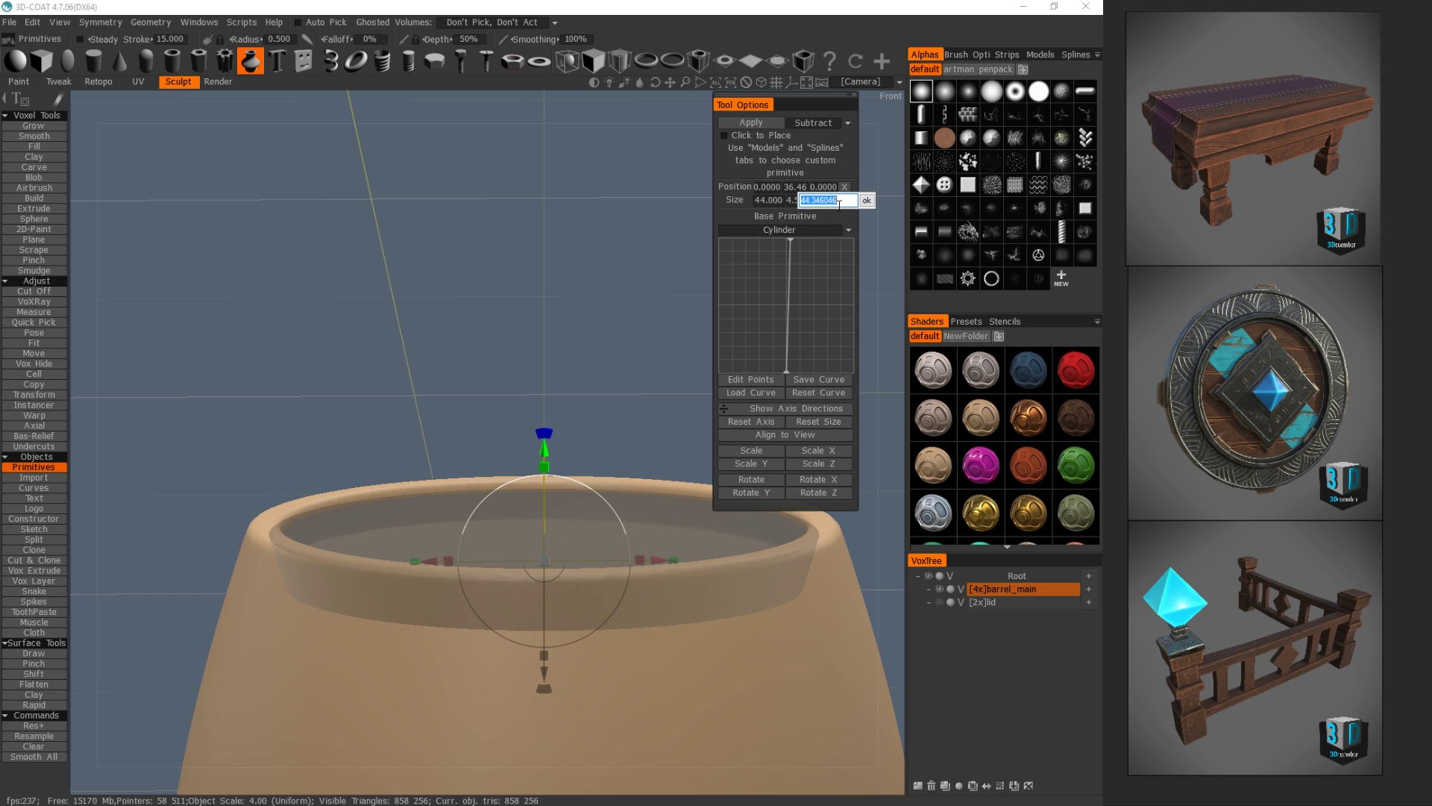
left_click(866, 201)
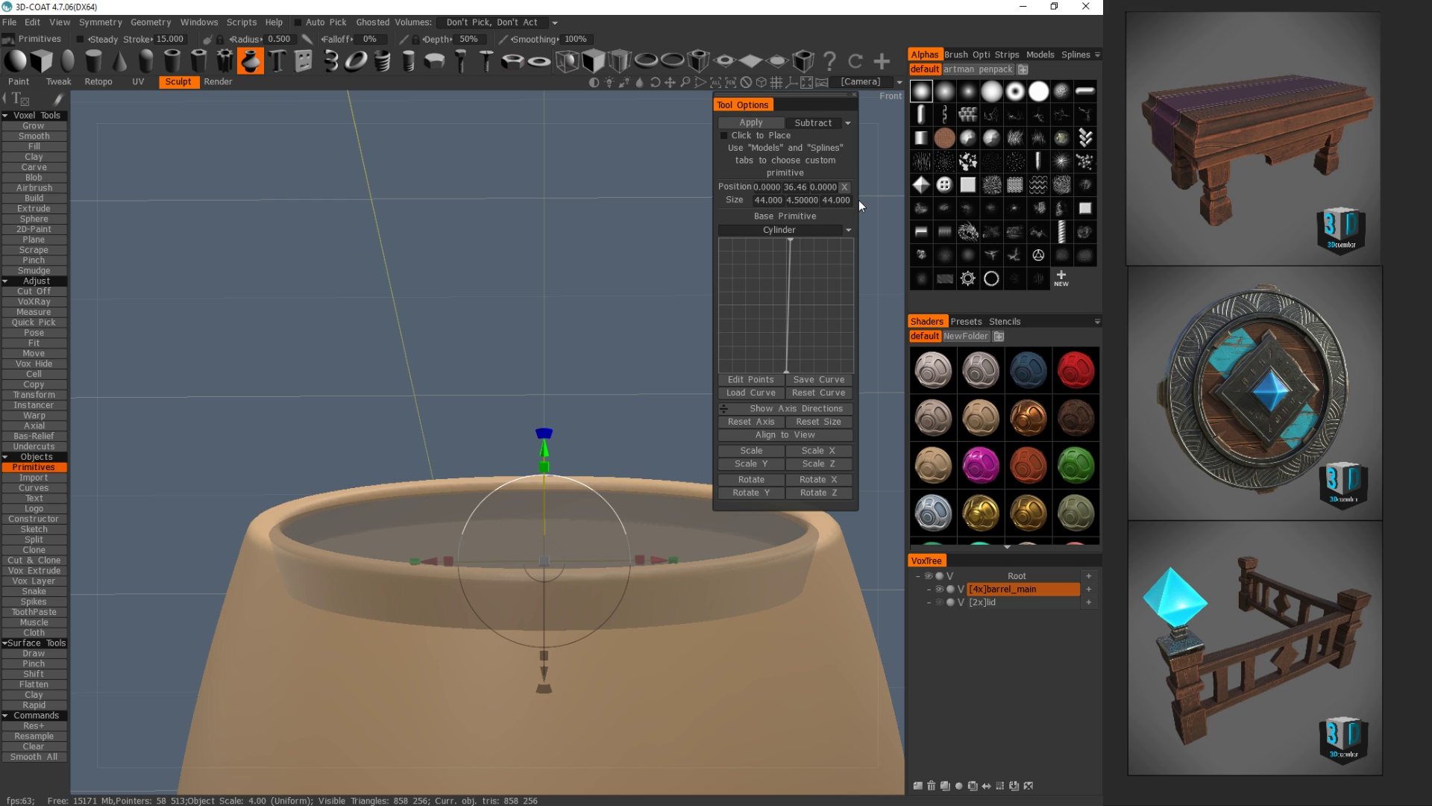
left_click_drag(579, 347, 577, 367)
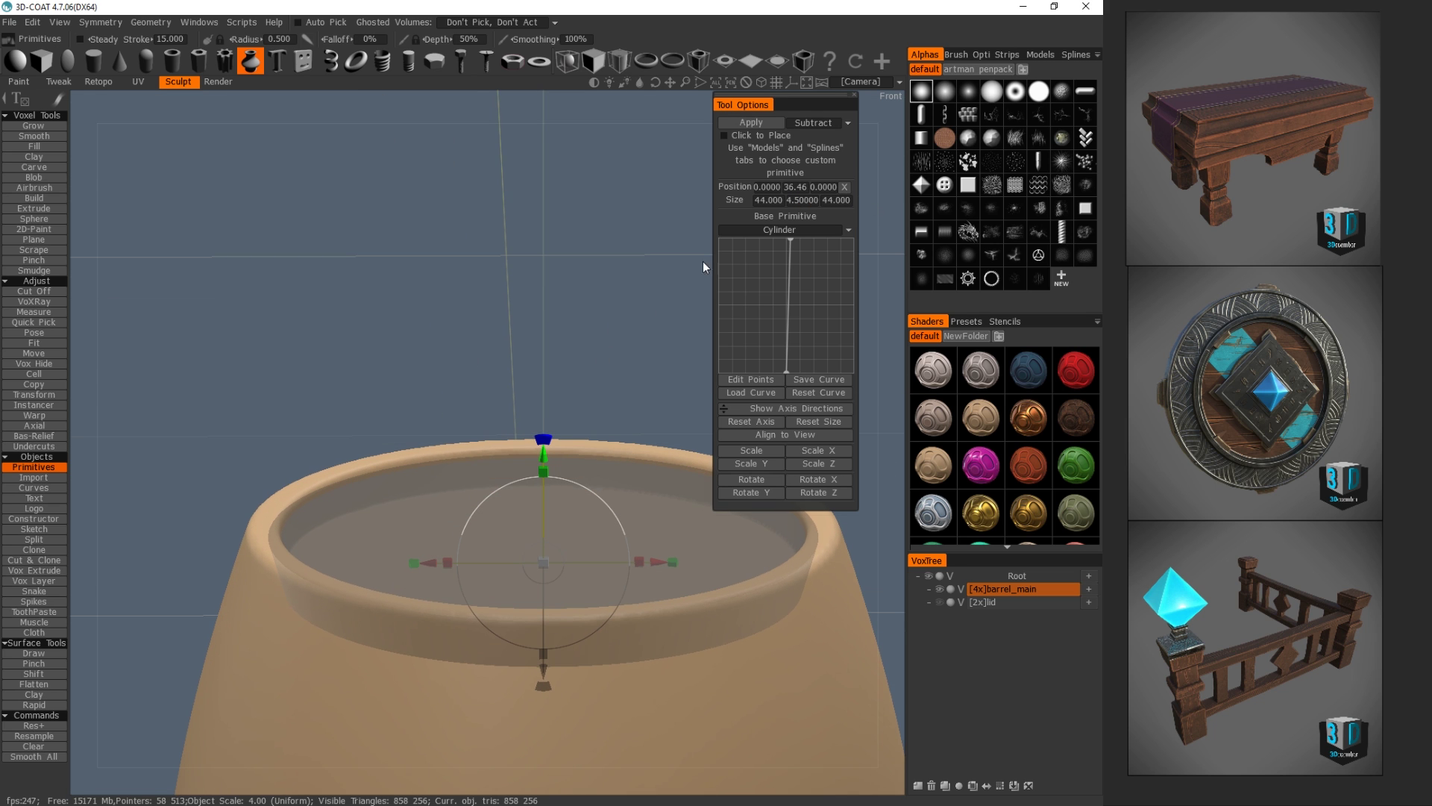
- Reduce the disc primitive's X and Z sizes to 43 for a closer fit inside the rim
left_click_drag(633, 322, 748, 211)
left_click(762, 198)
type("43")
key("Return")
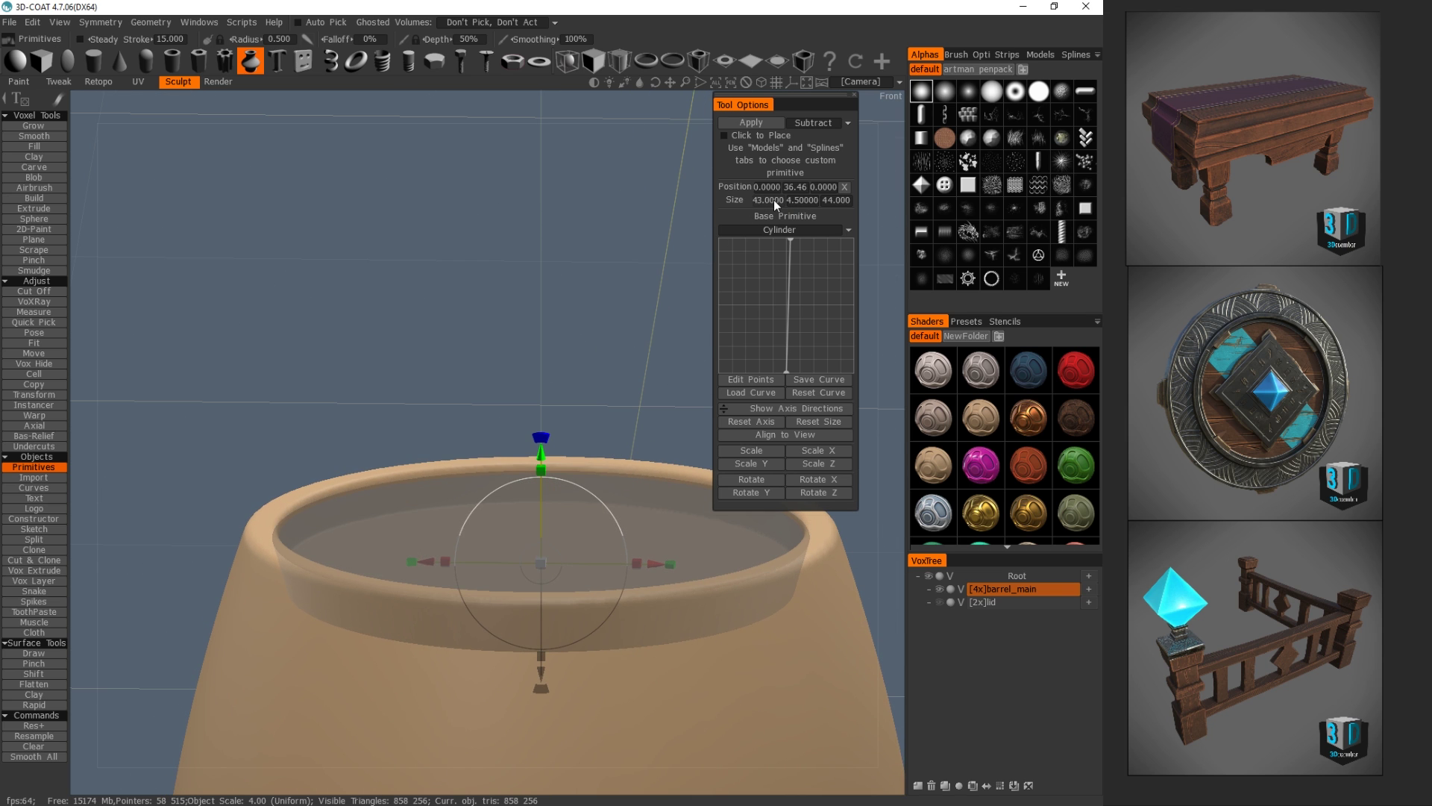
left_click(835, 199)
type("3")
left_click(864, 201)
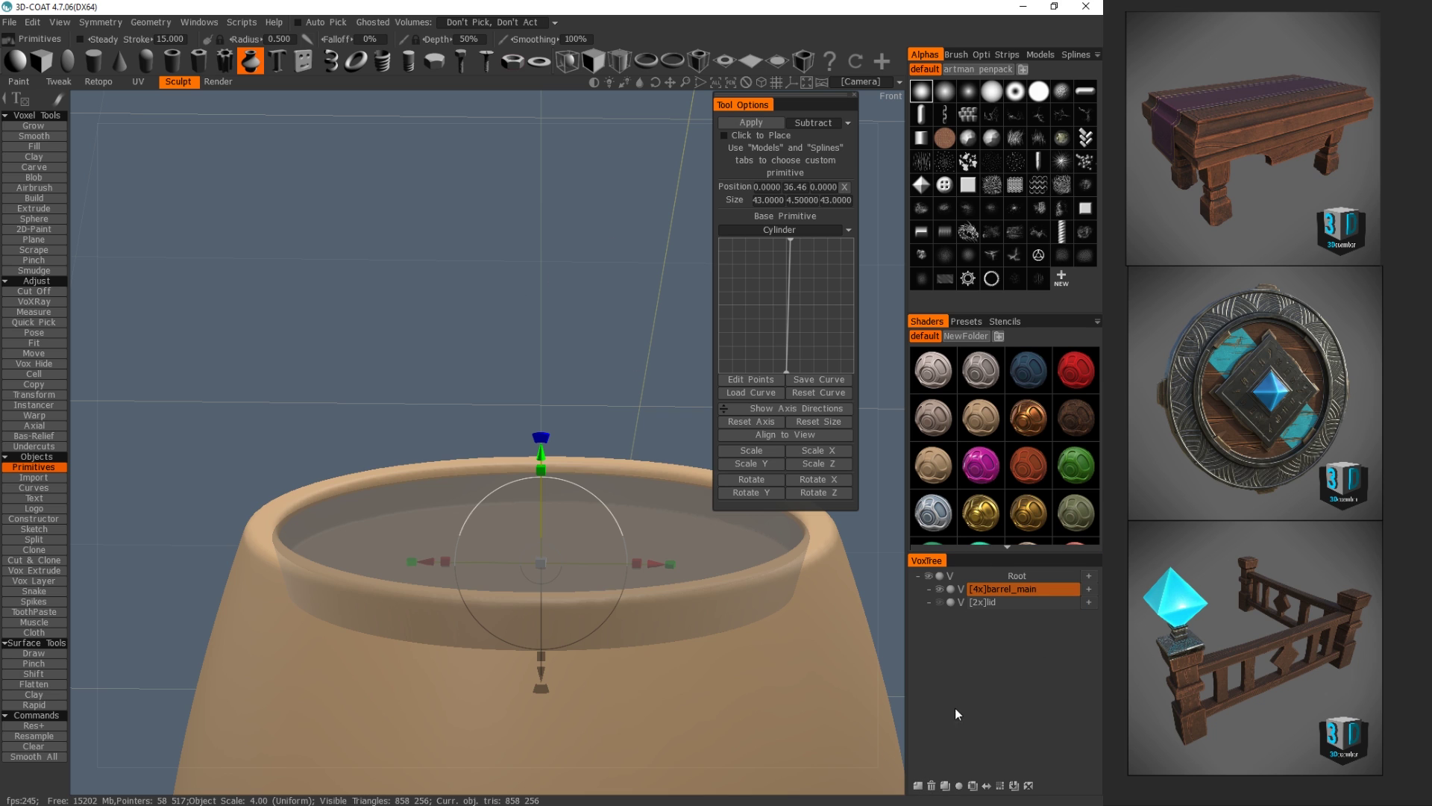
- Delete the existing lid volume and create a new empty volume with its resolution increased to 4x
left_click(983, 601)
left_click(942, 603)
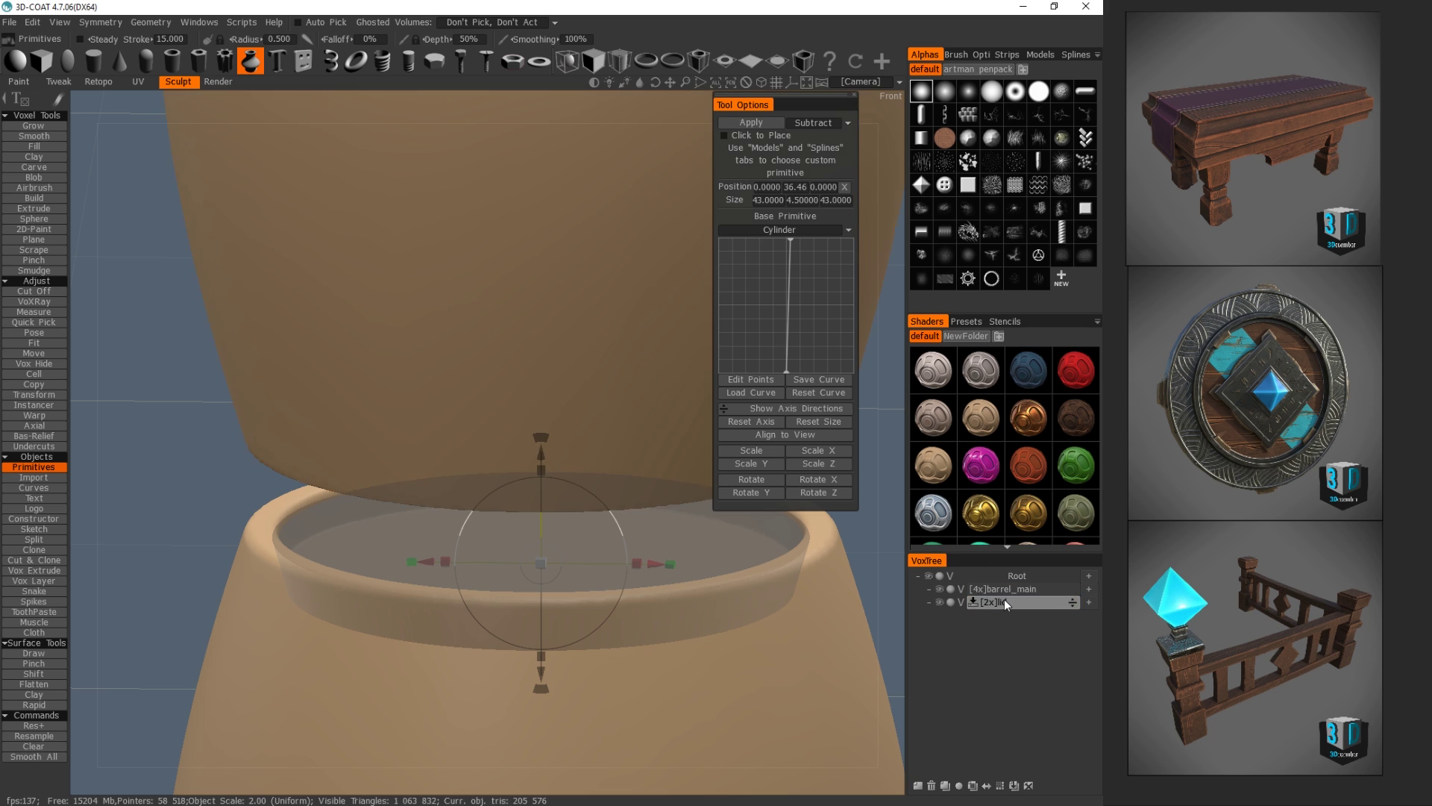
key("Delete")
left_click(923, 784)
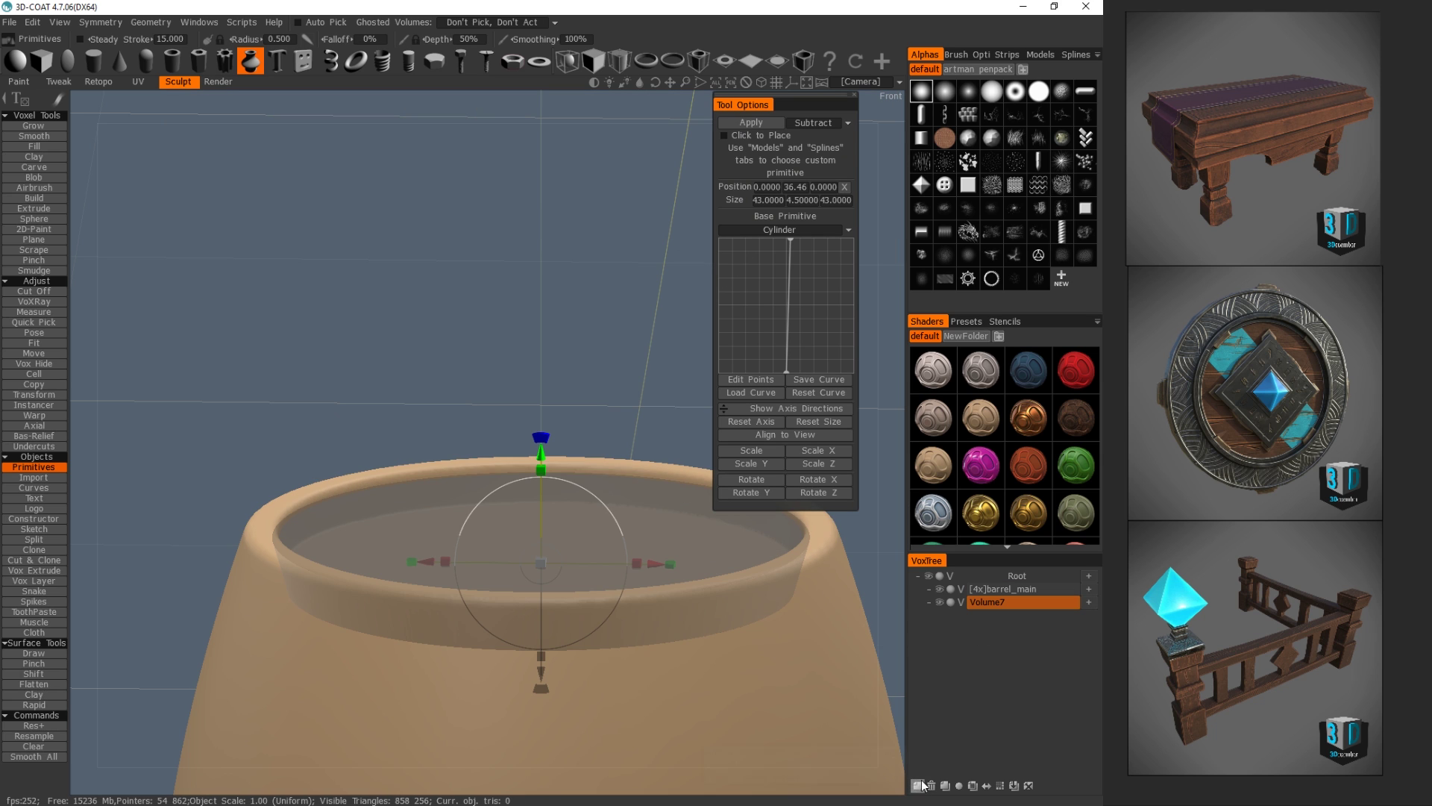
left_click(48, 727)
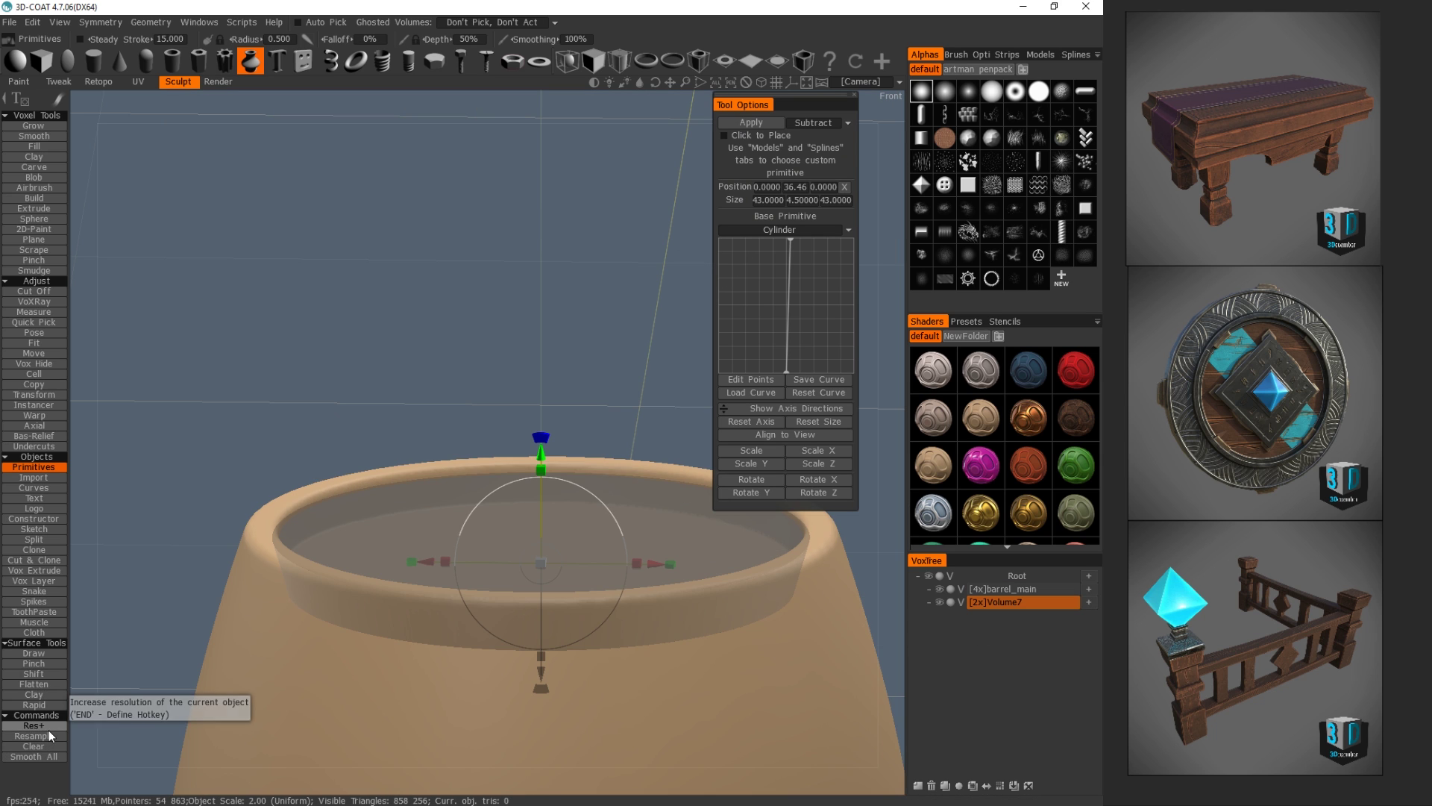
- Apply the disc primitive in Add mode to the new volume and check the disc by toggling its visibility
left_click(824, 125)
left_click(822, 137)
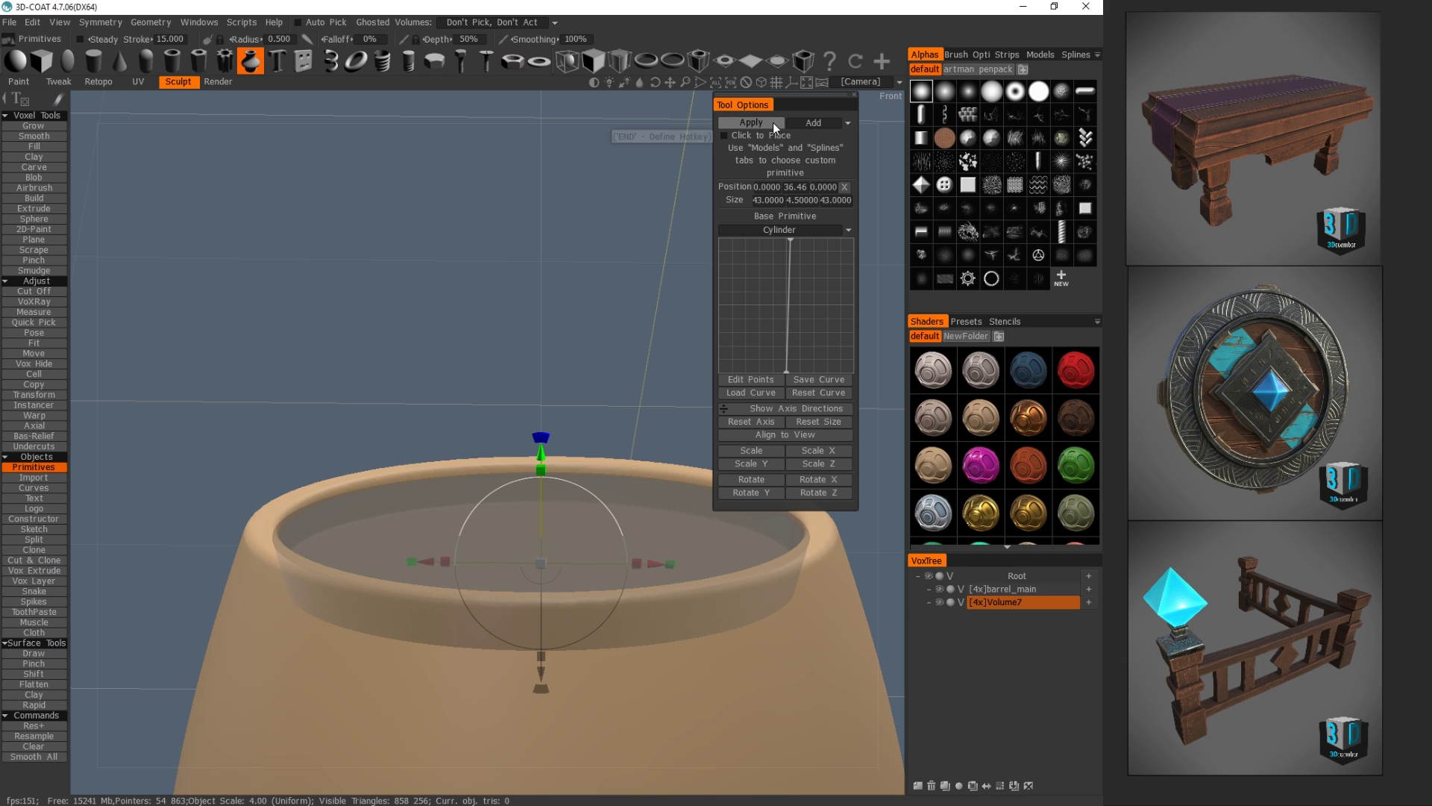
left_click(772, 122)
key("k")
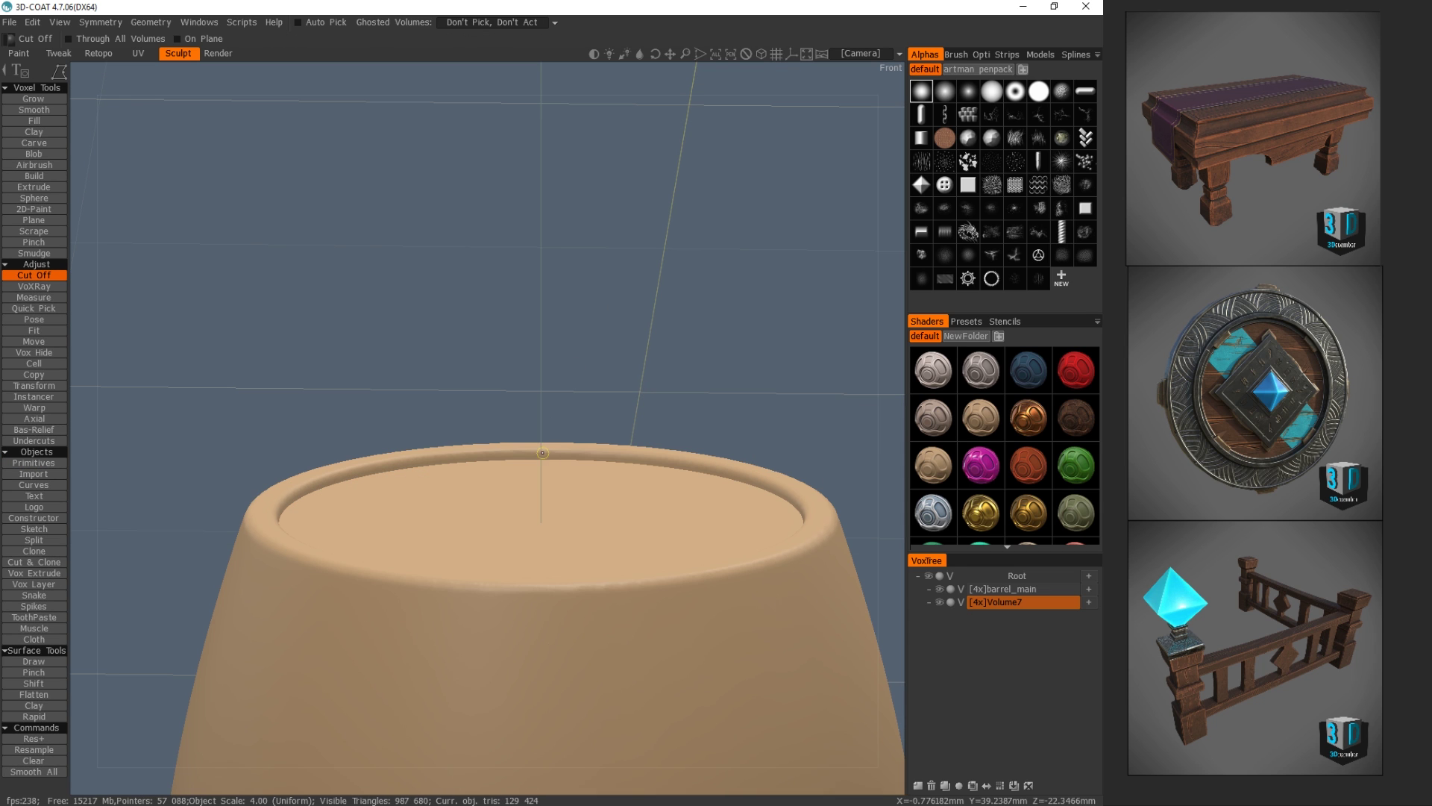
left_click(938, 600)
left_click(938, 601)
left_click(939, 602)
left_click(939, 602)
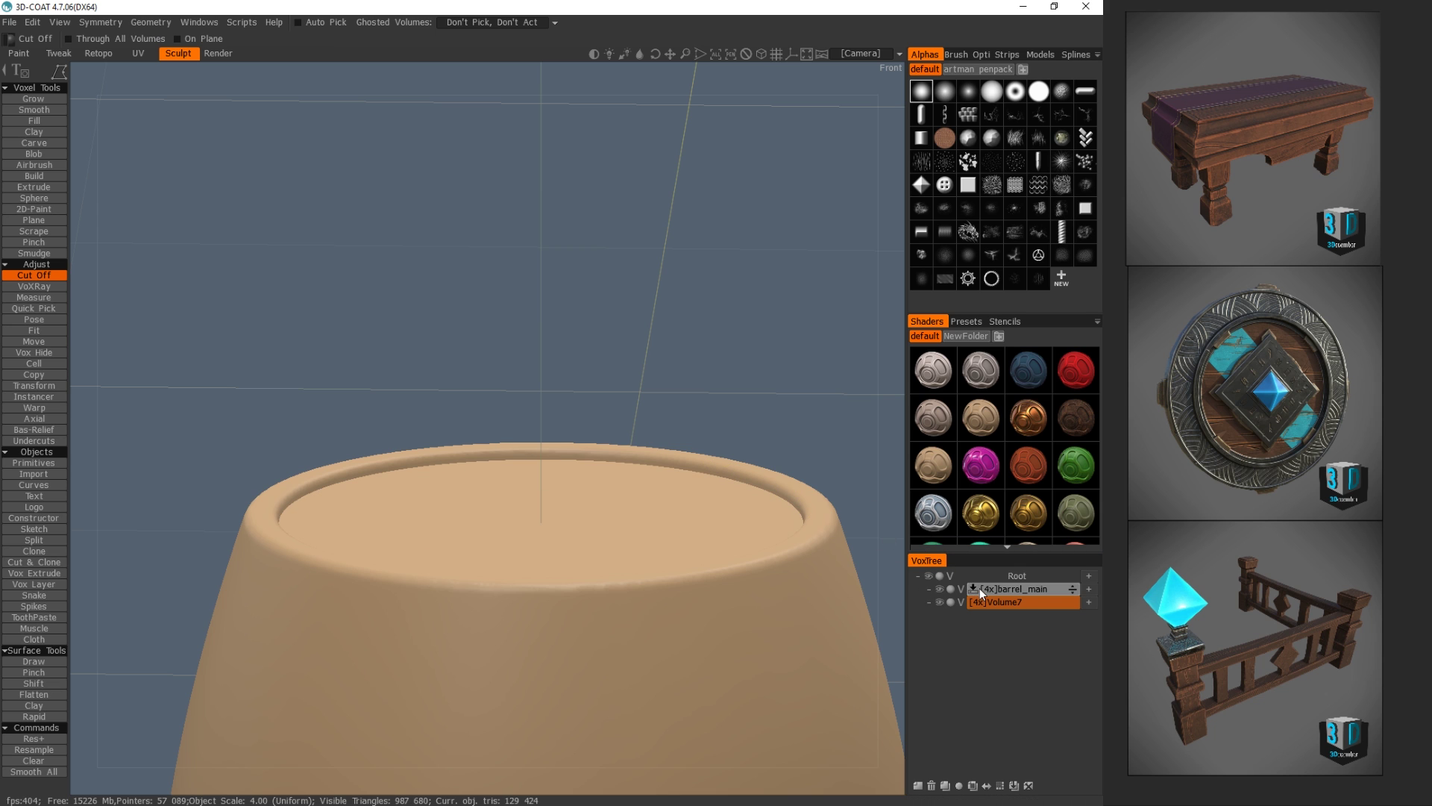
- Use Transform to test the lid disc inside the rim at about 34.6 on Y and raise it above the barrel to about 73.1
key("t")
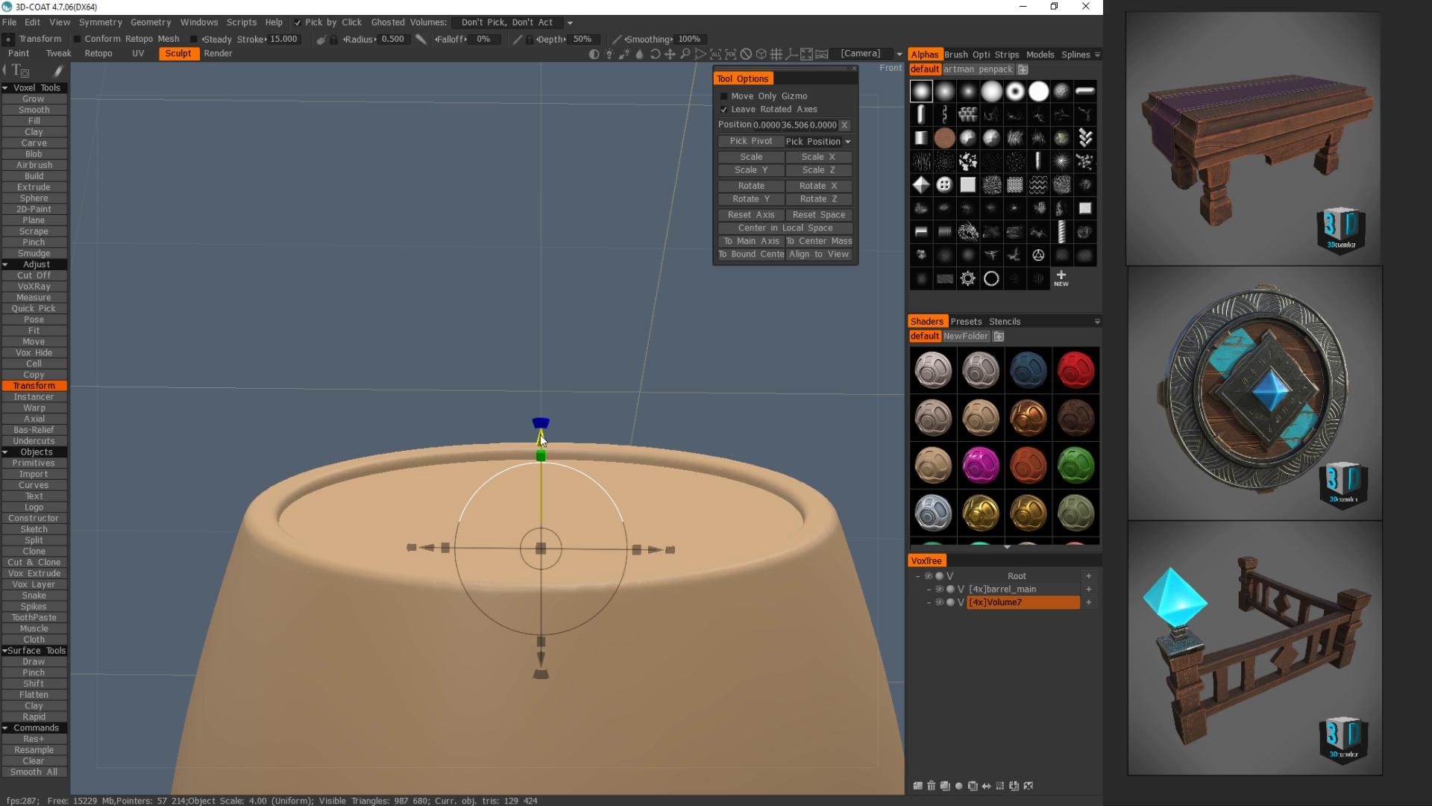
left_click_drag(542, 440, 542, 463)
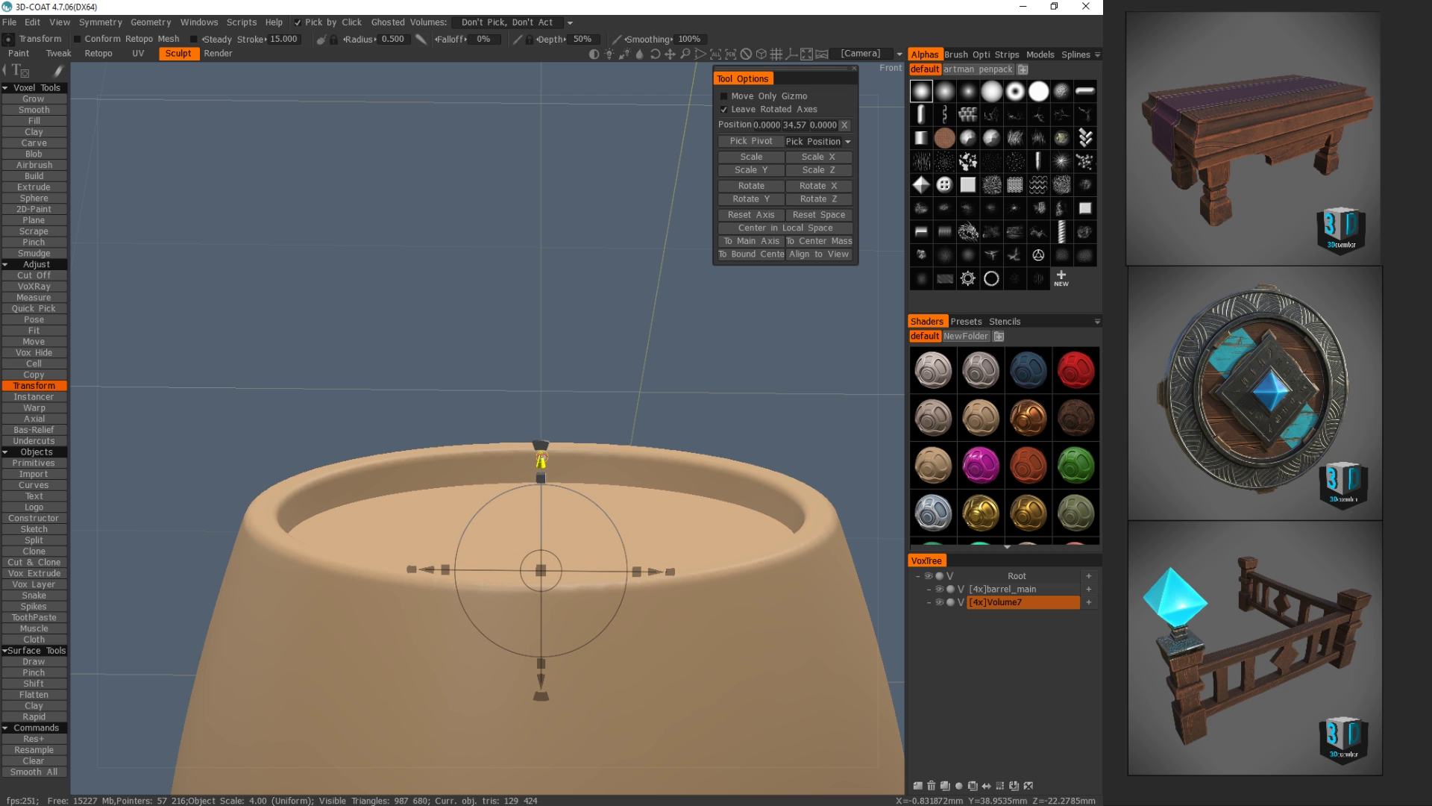
right_click_drag(611, 418, 639, 361)
left_click_drag(638, 361, 543, 414)
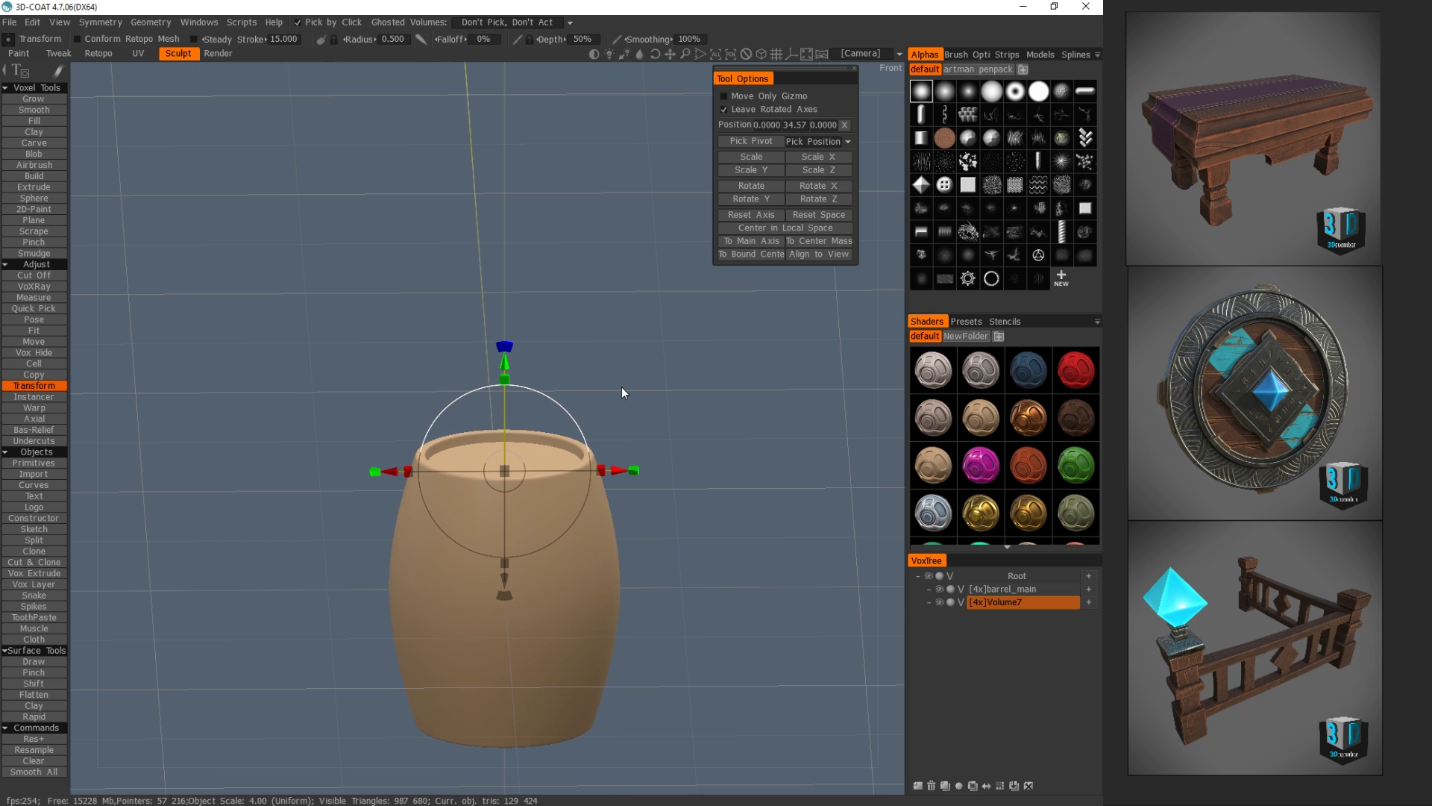
left_click_drag(512, 360, 502, 217)
left_click_drag(719, 455, 653, 521)
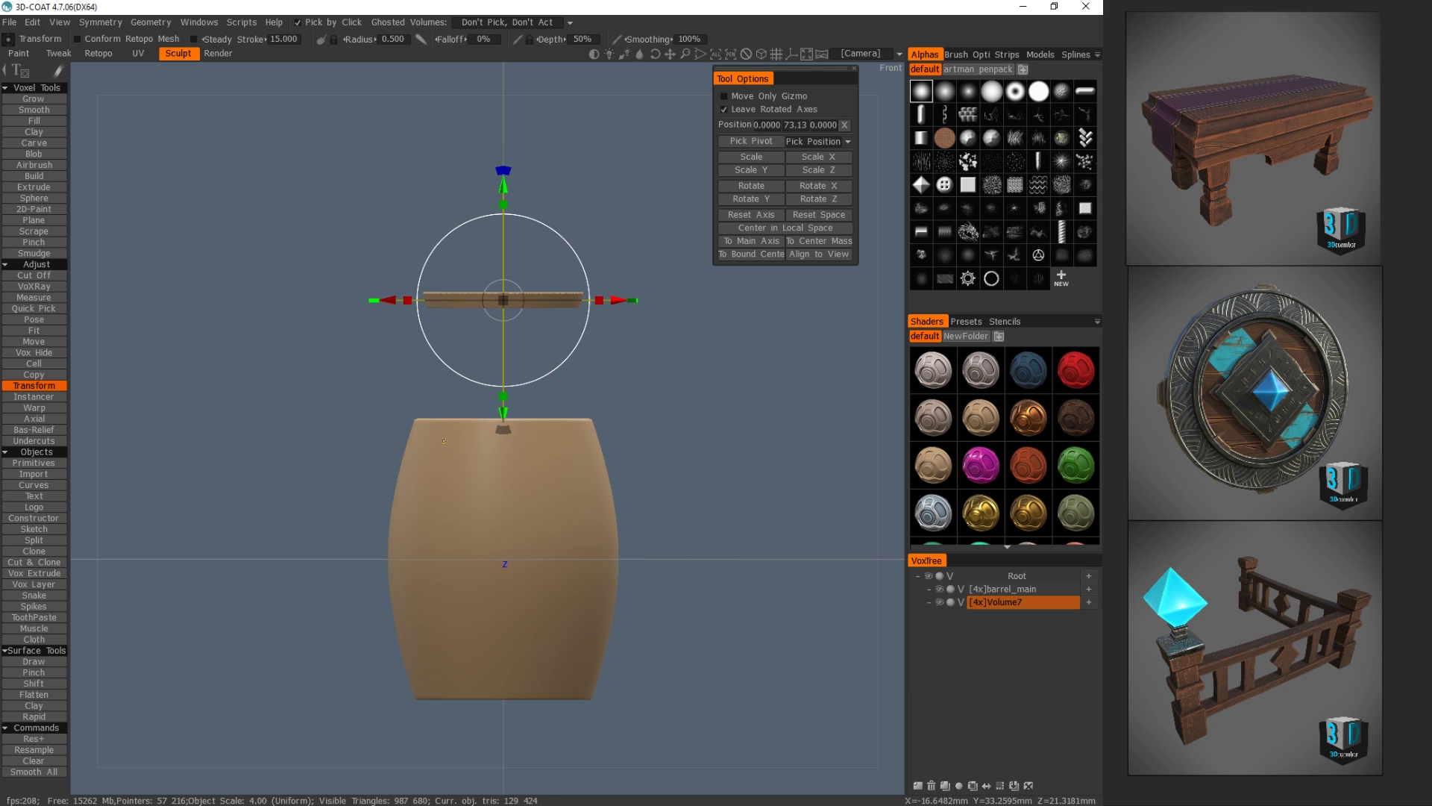
- Duplicate the barrel_main volume
mouse_move(1041, 601)
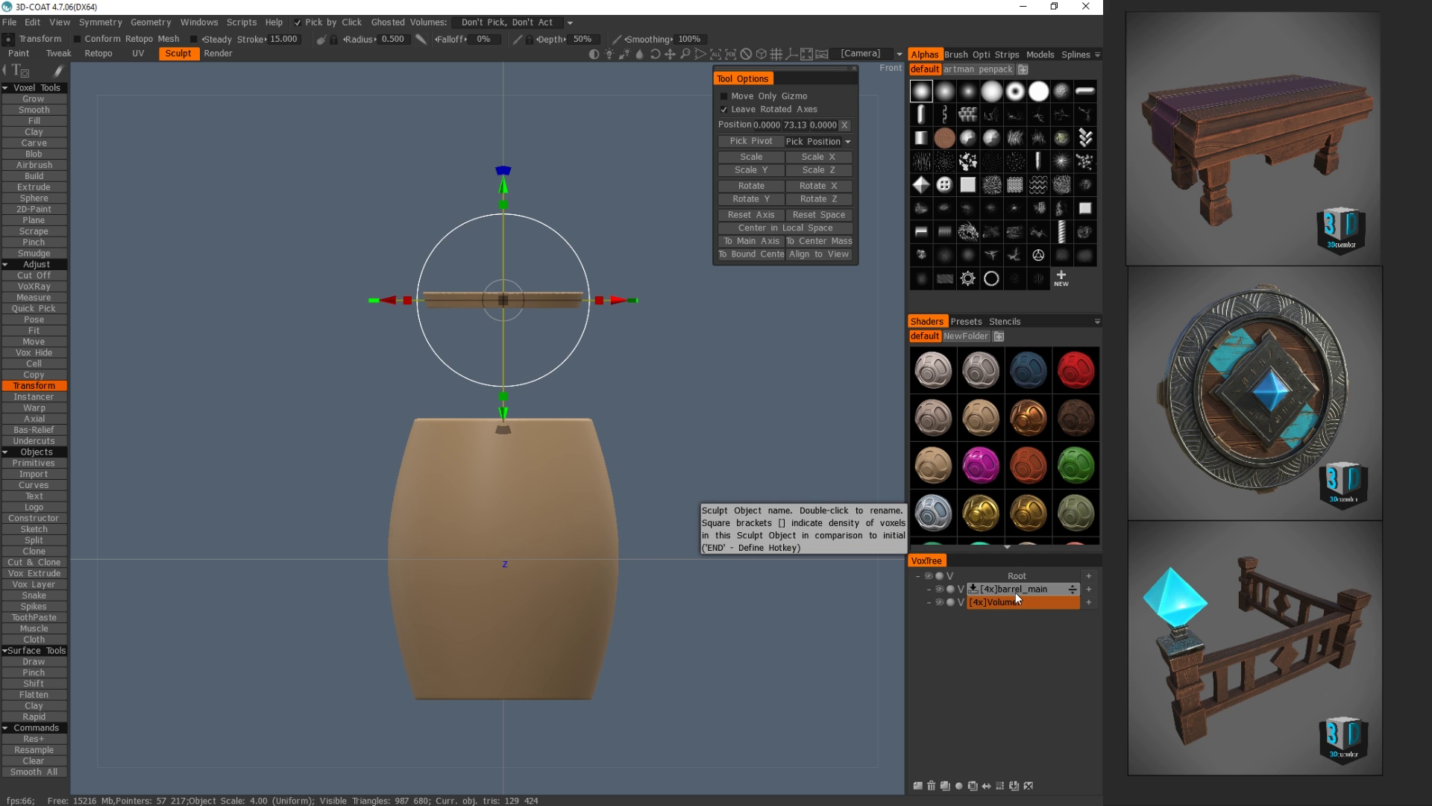
left_click(1014, 593)
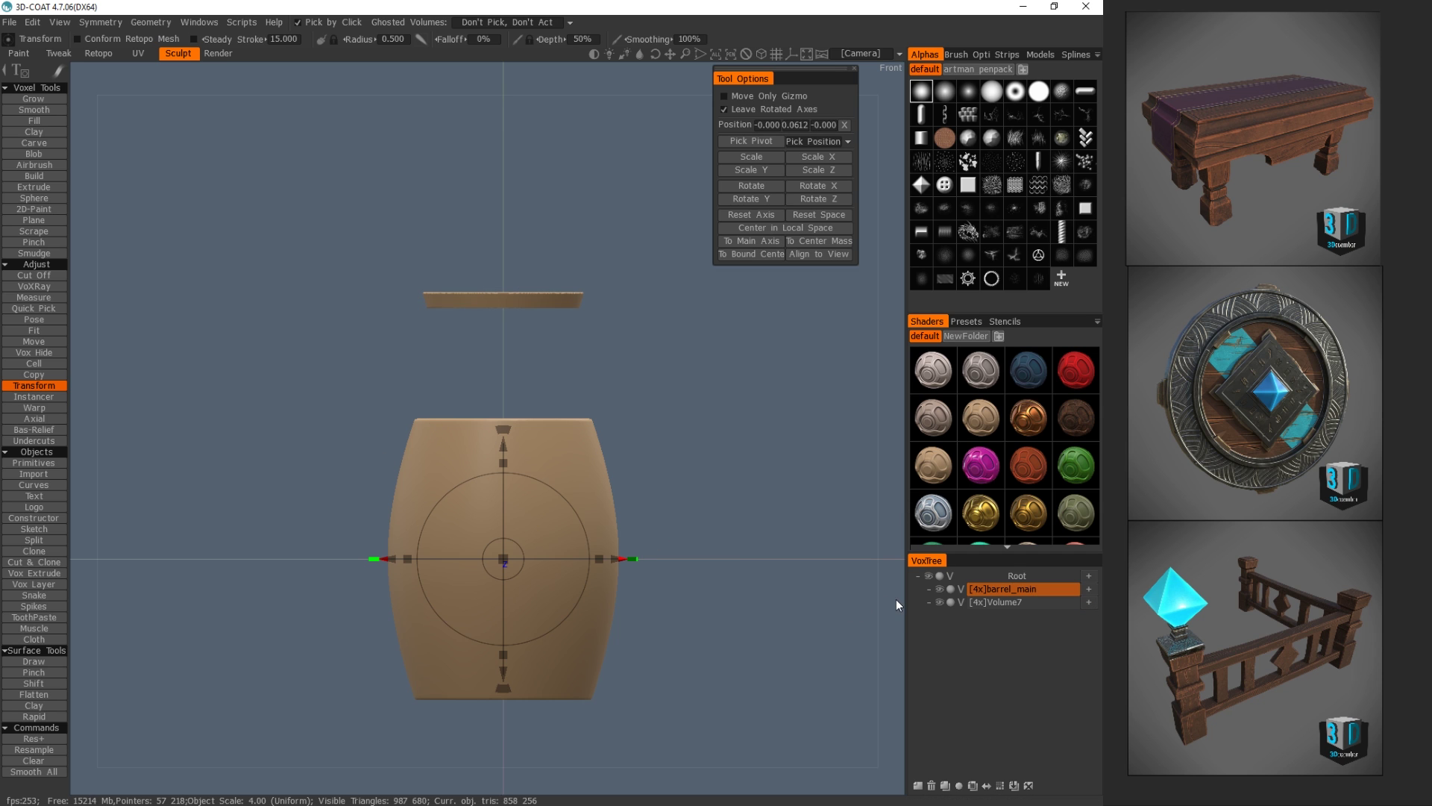
key("ctrl+d")
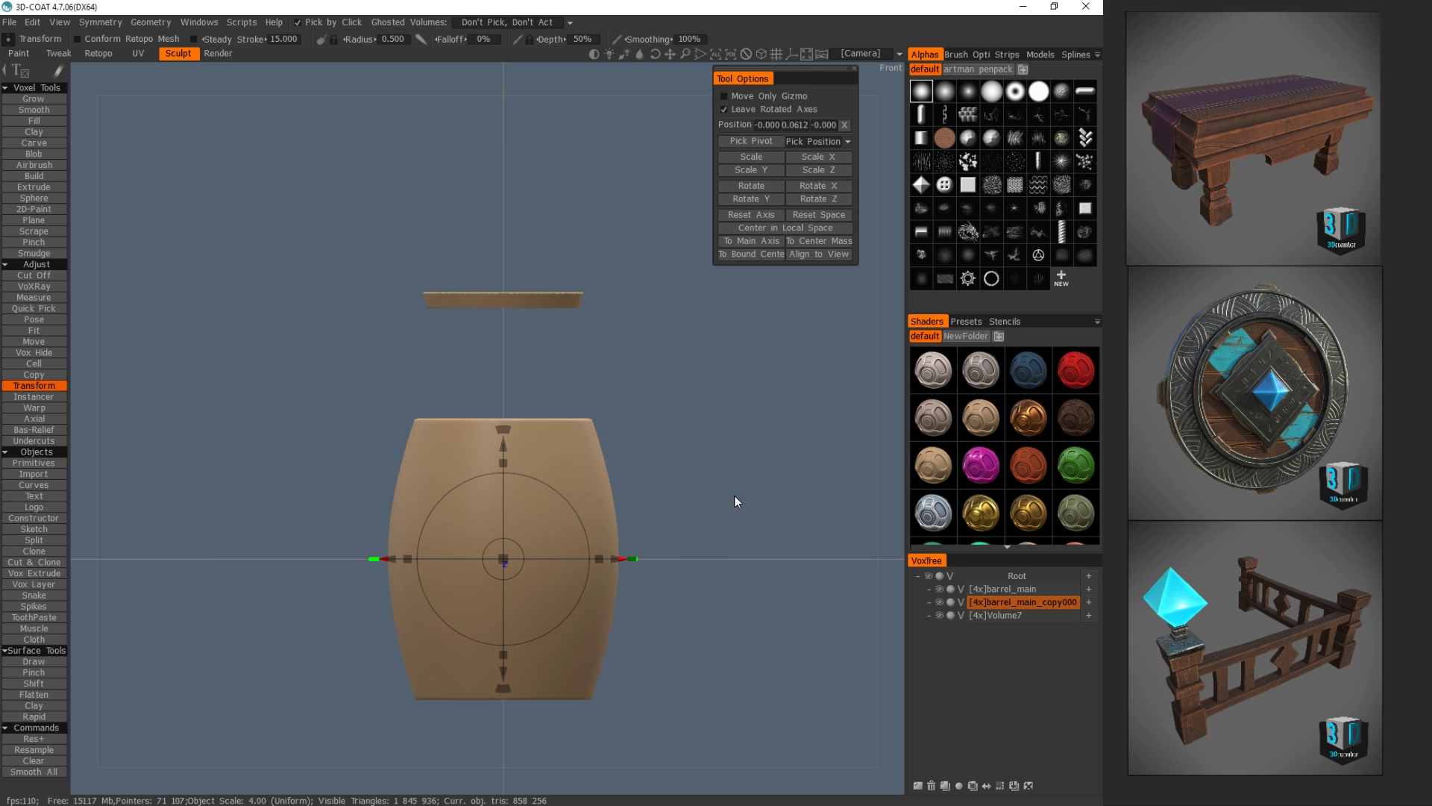
scroll(746, 494, "up", 1)
scroll(761, 494, "up", 1)
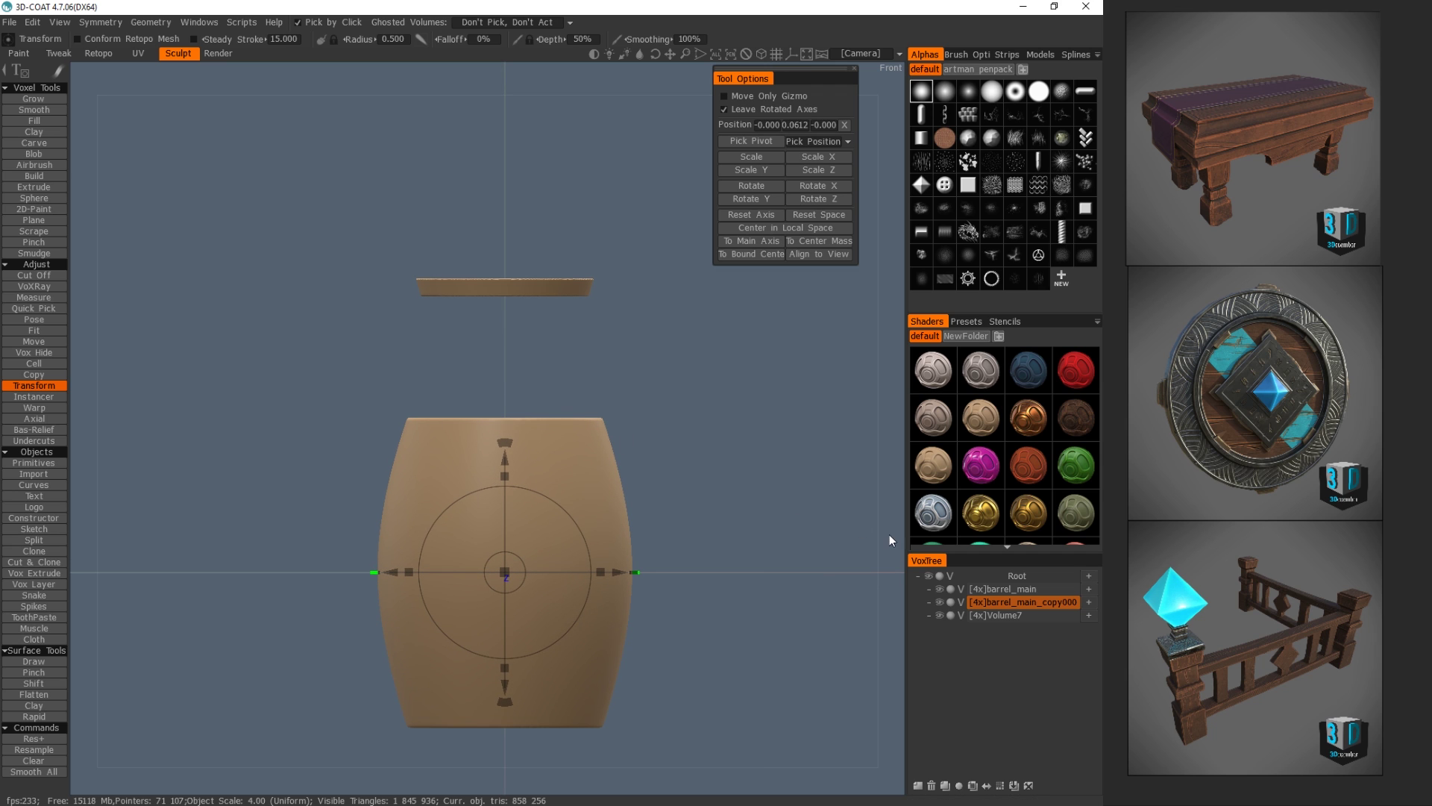
- Ghost the barrel_main volume, rename its duplicate to banding and start Cut Off on the renamed volume
left_click(951, 589)
double_click(1003, 602)
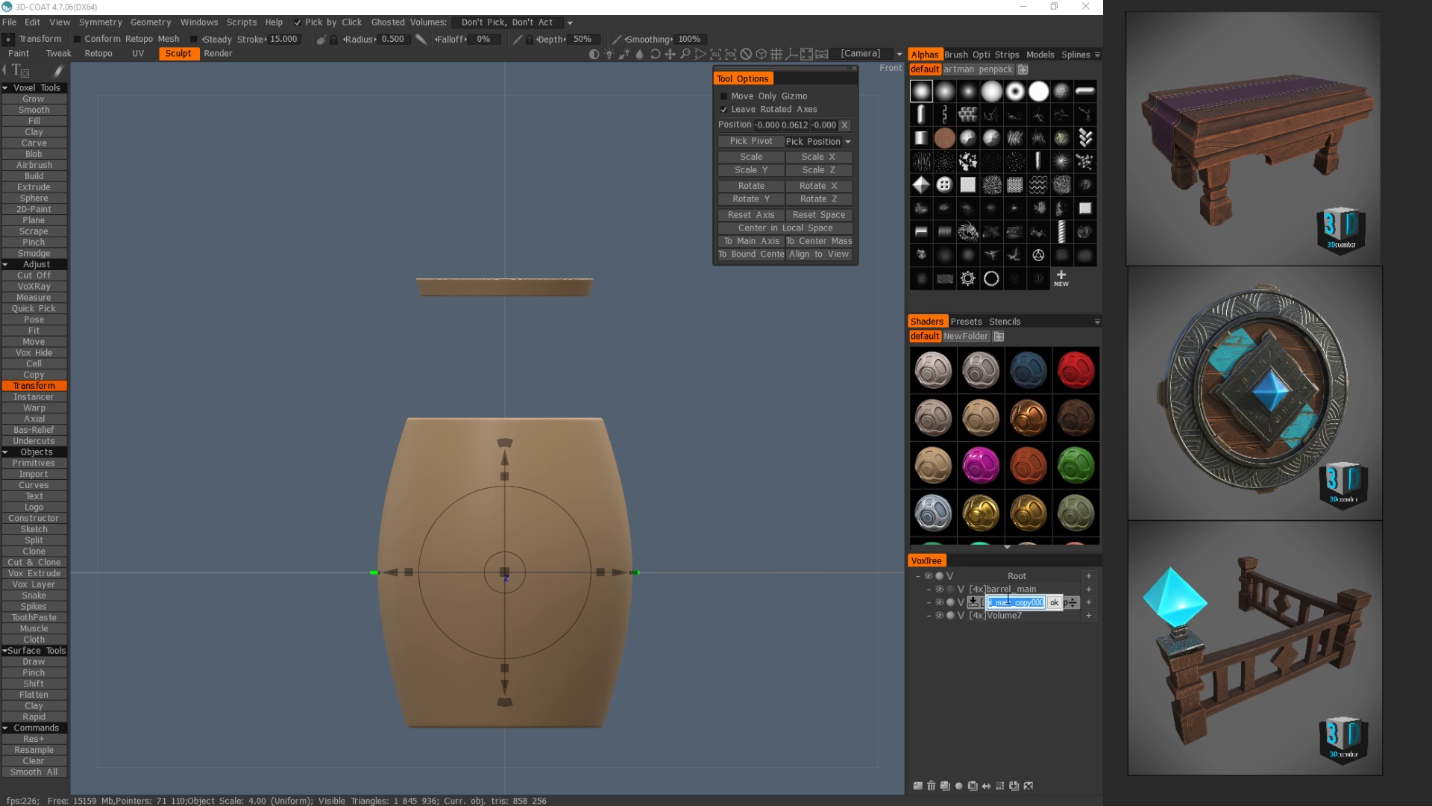
type("banding")
key("Return")
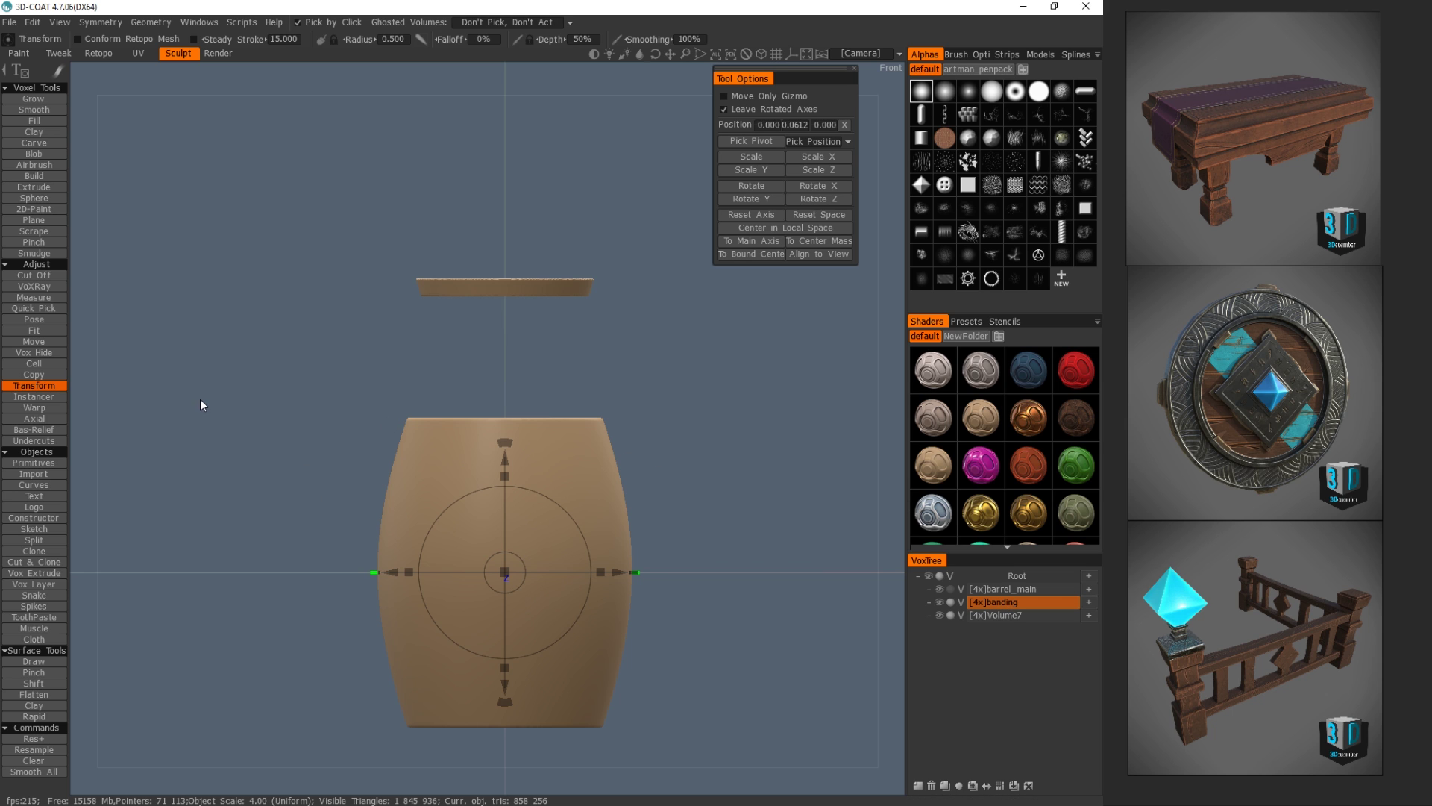
left_click(53, 276)
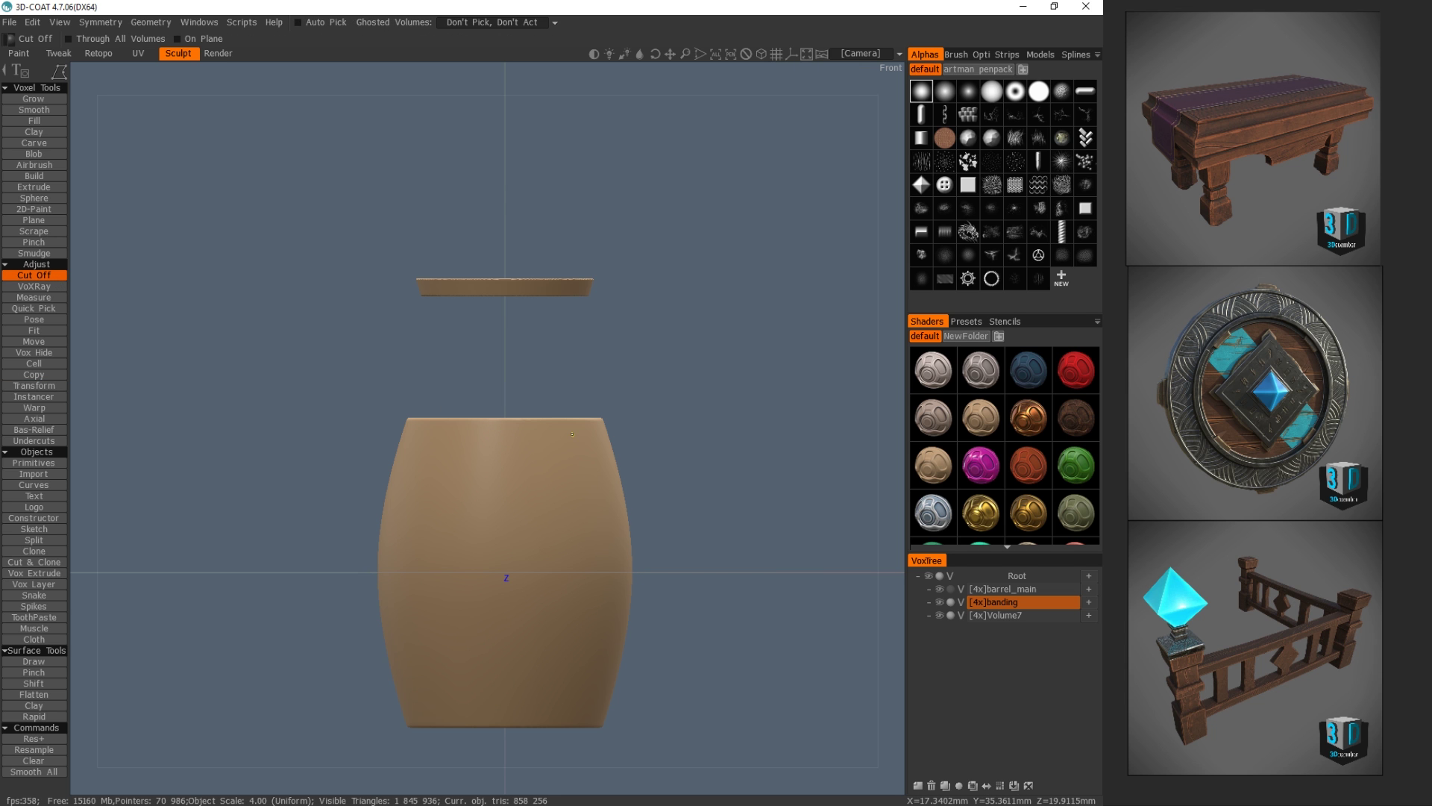
mouse_move(680, 407)
left_mouse_down("alt")
mouse_move(722, 475)
mouse_move(731, 427)
mouse_move(678, 410)
left_mouse_up("alt")
key("space")
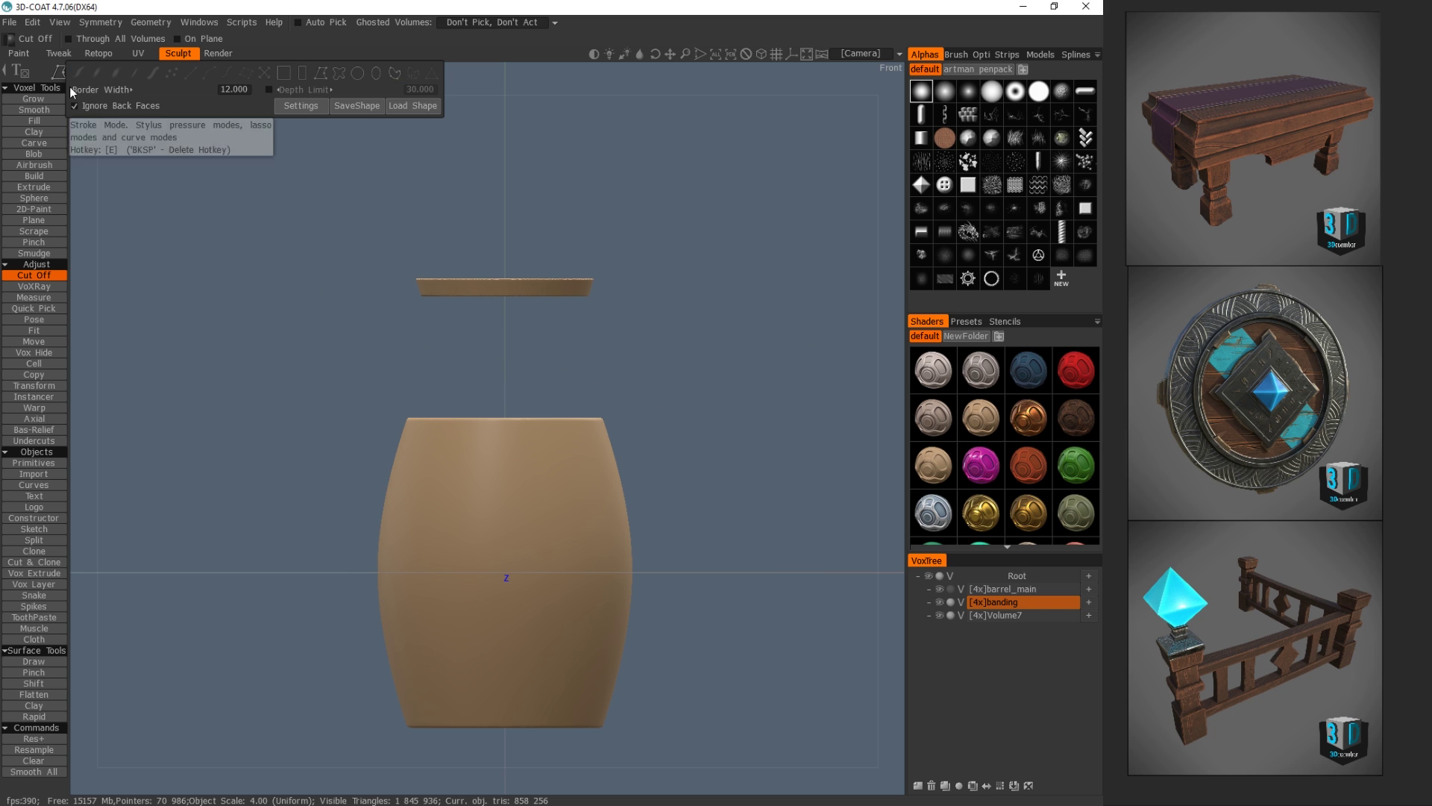
key("space")
key("e")
mouse_move(58, 69)
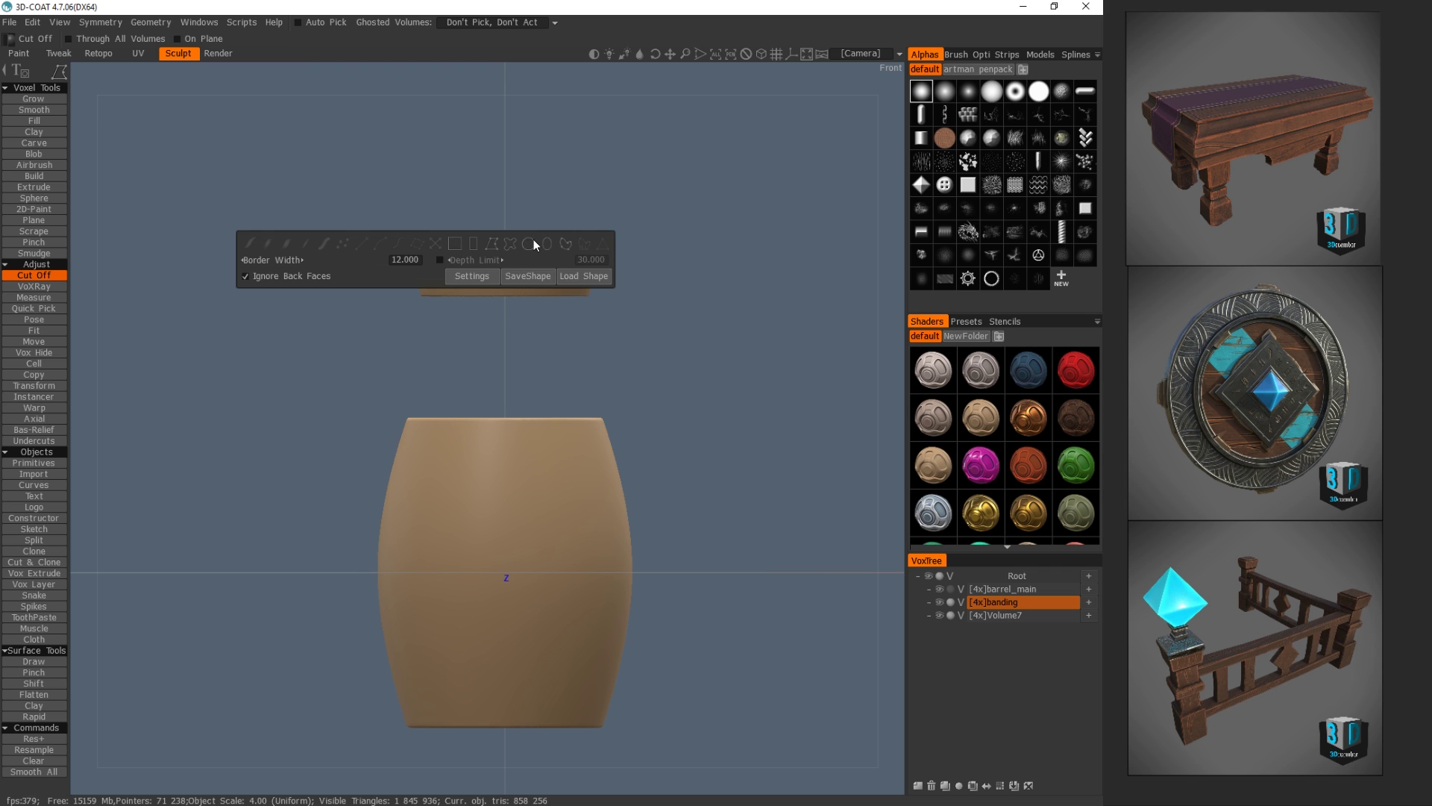
left_click(504, 450)
left_click(614, 480)
left_click(694, 468)
left_click(671, 373)
left_click(483, 394)
left_click(485, 396)
mouse_move(572, 362)
left_mouse_down("alt")
mouse_move(521, 410)
mouse_move(457, 394)
mouse_move(567, 368)
left_mouse_up("alt")
- Choose the Rectangle Lasso stroke mode for the cut and enable X,Y,Z Mirror symmetry on the Y axis only
key("space")
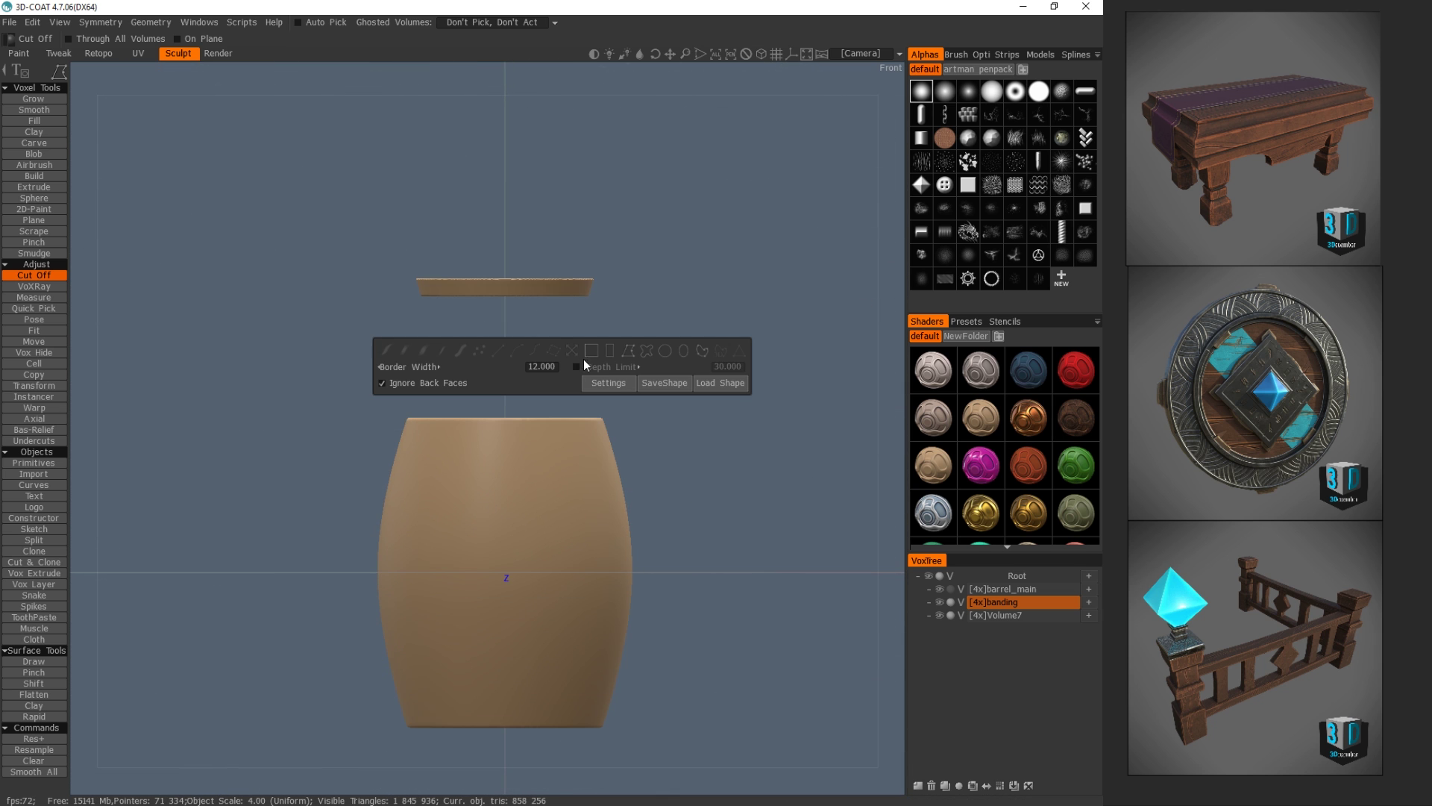
left_click(609, 351)
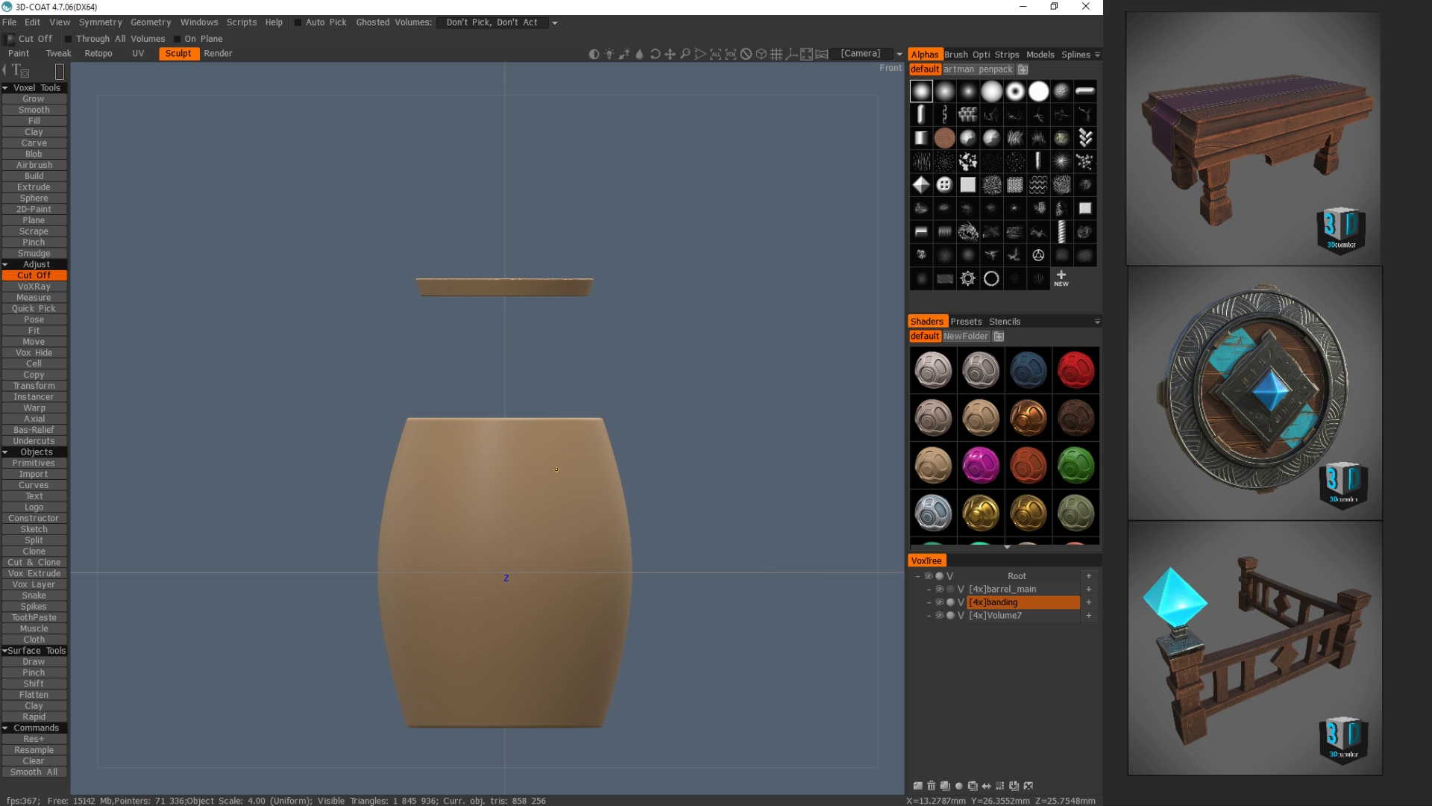
left_click(123, 26)
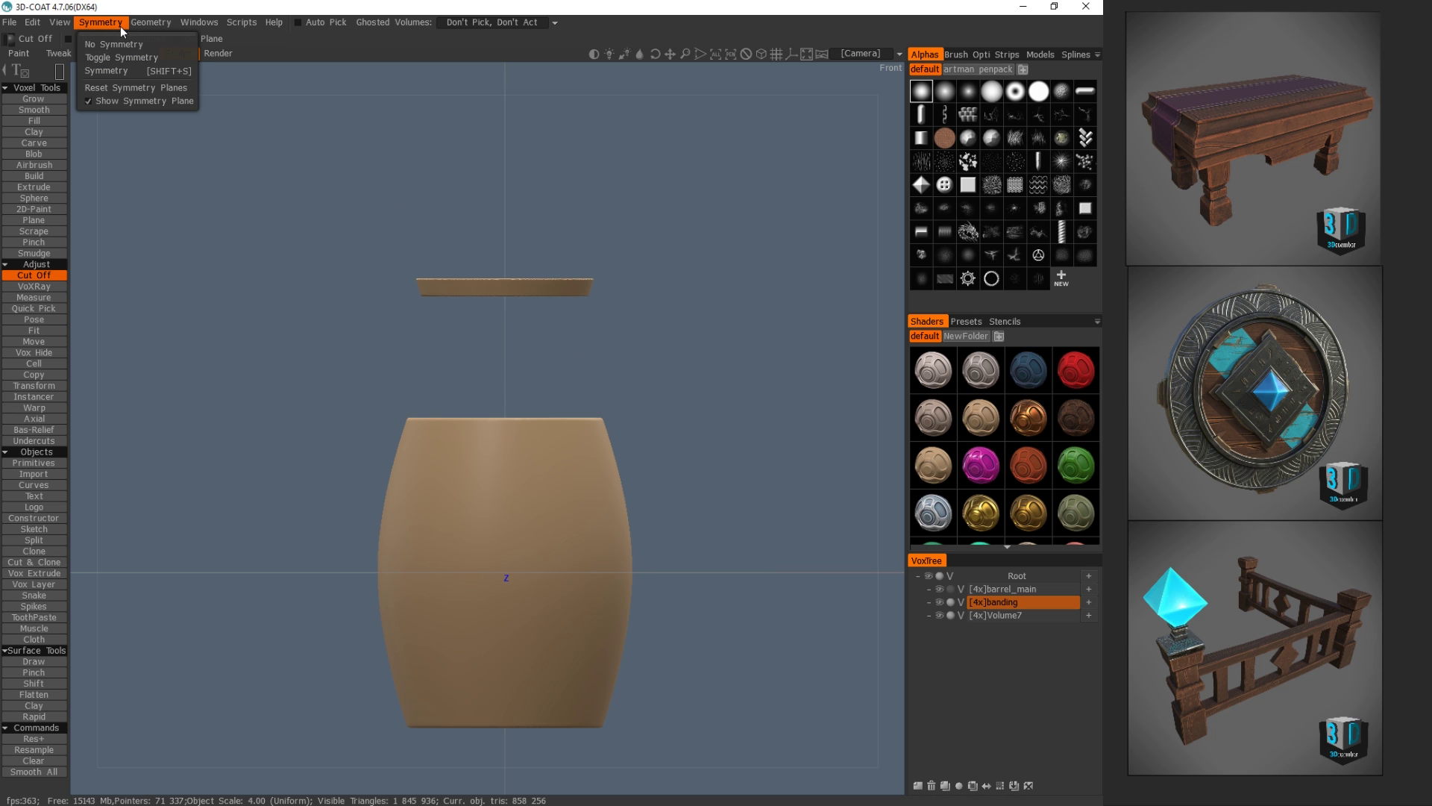
left_click(124, 70)
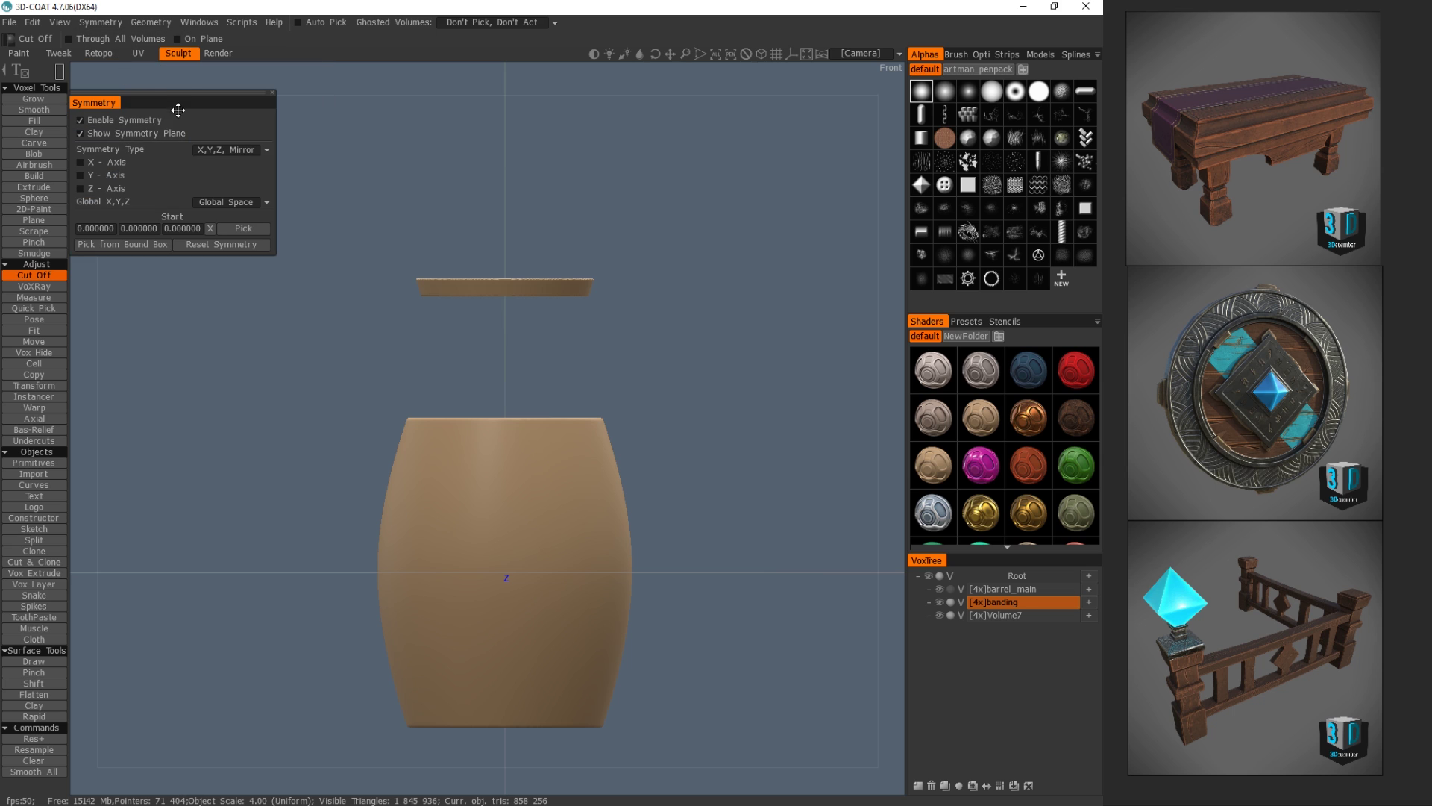
left_click(78, 187)
left_click(79, 187)
left_click(83, 174)
- Cut the top and bottom ends off the banding volume with a mirrored rectangle across the barrel's upper rim
left_click_drag(441, 405, 736, 454)
key("space")
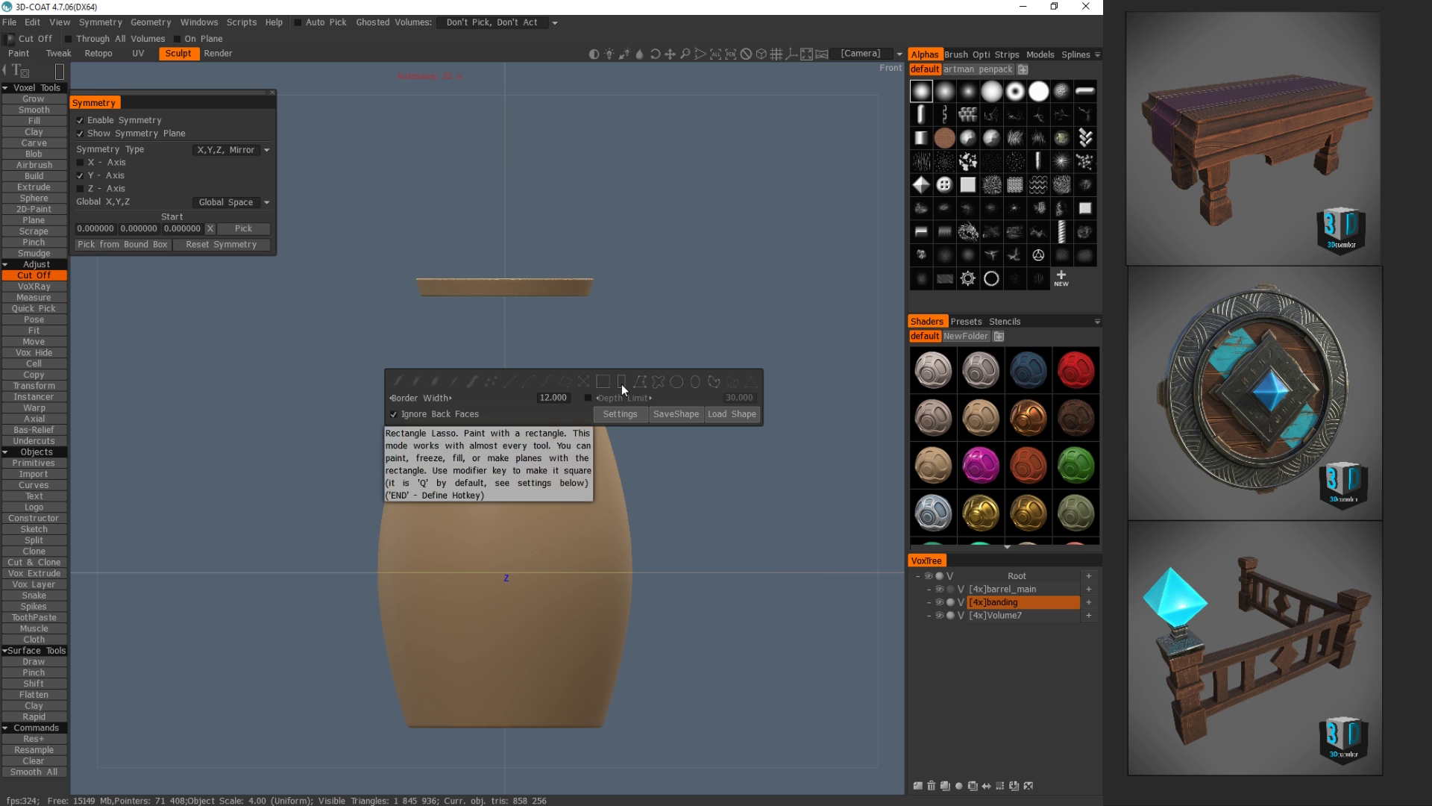
left_click(622, 385)
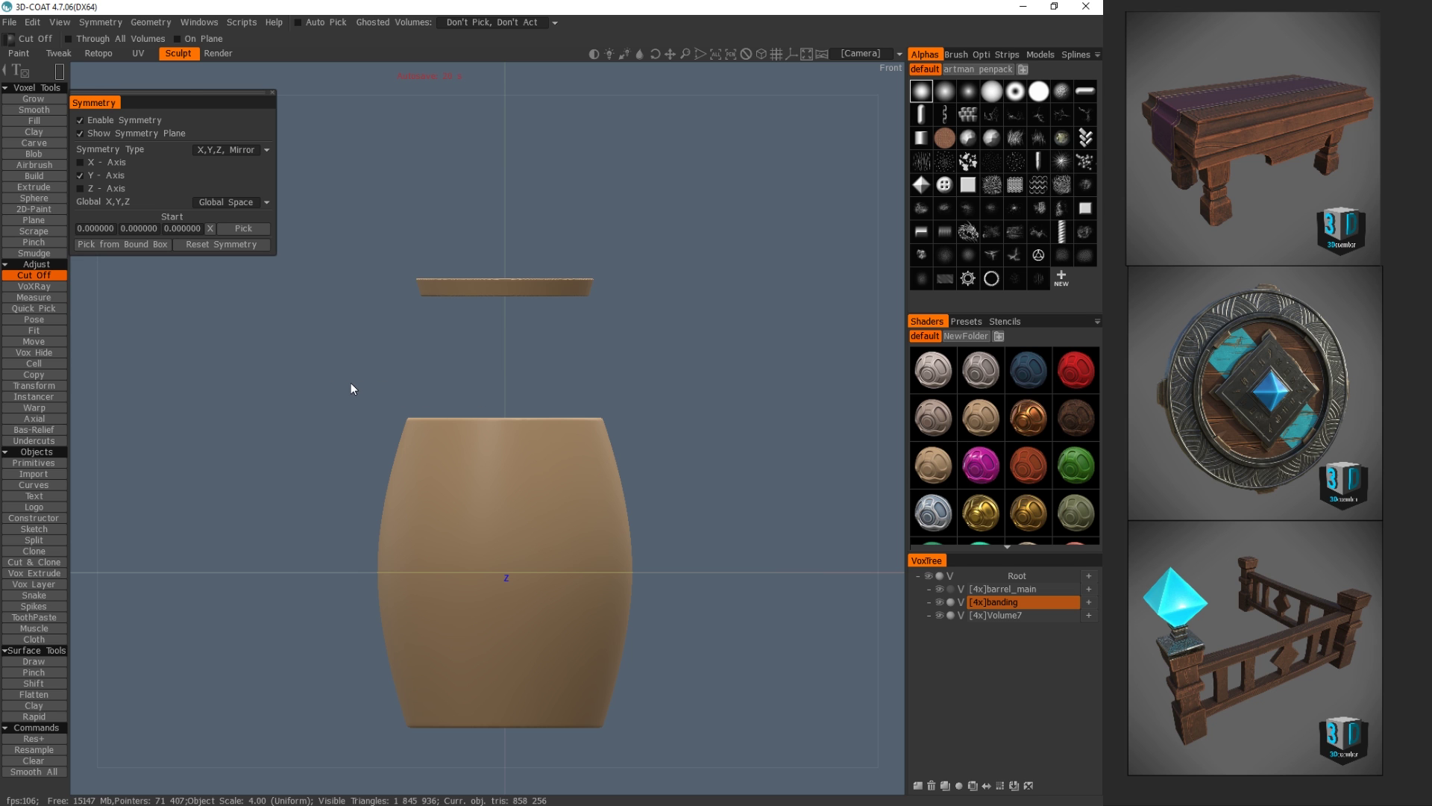
mouse_move(351, 383)
left_mouse_down()
mouse_move(339, 415)
mouse_move(355, 388)
mouse_move(604, 456)
left_mouse_up()
mouse_move(692, 393)
left_mouse_down()
mouse_move(673, 444)
mouse_move(692, 414)
left_mouse_up()
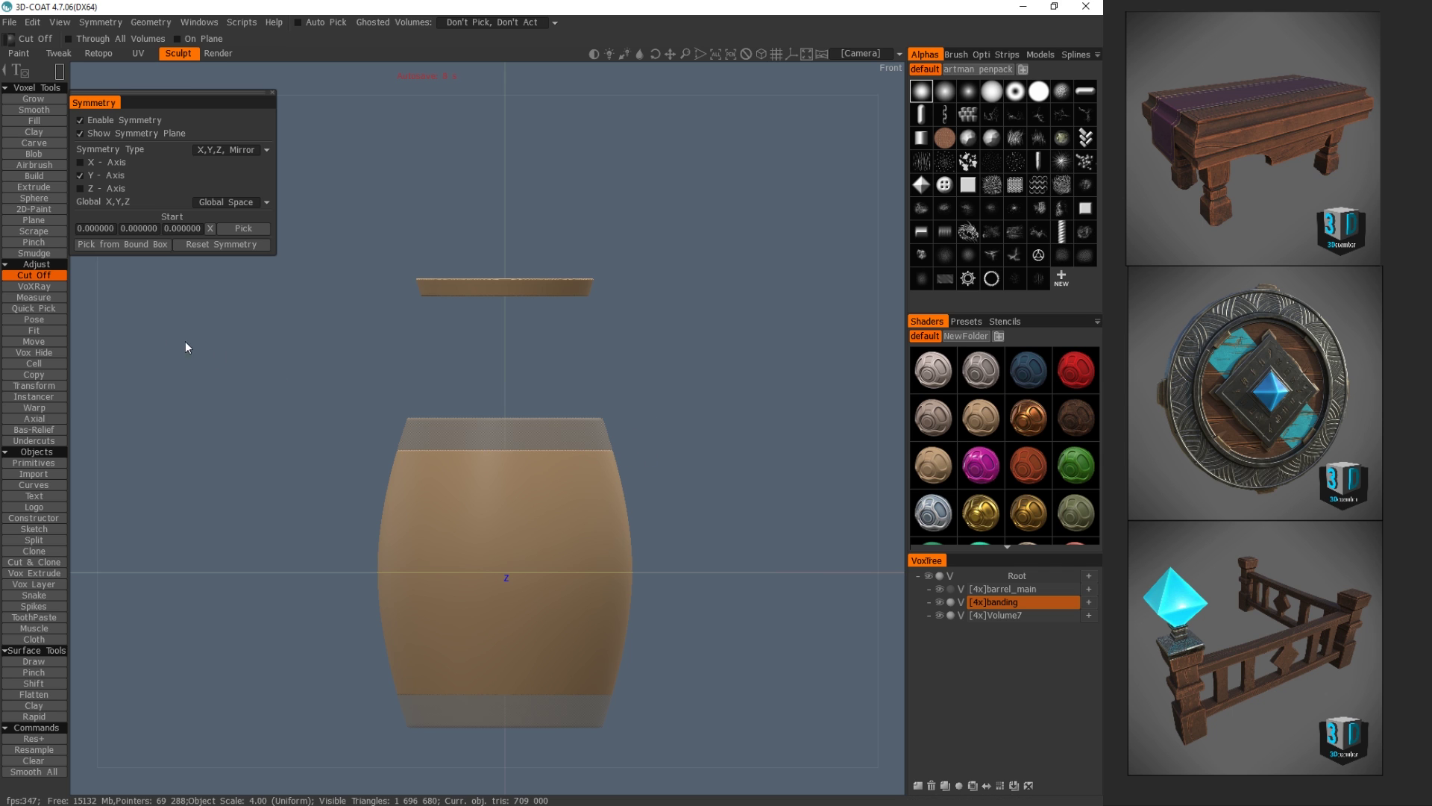
- Scale the banding volume up slightly and uniformly with Transform so it stands out from the barrel body, and return to Cut Off
left_click(42, 384)
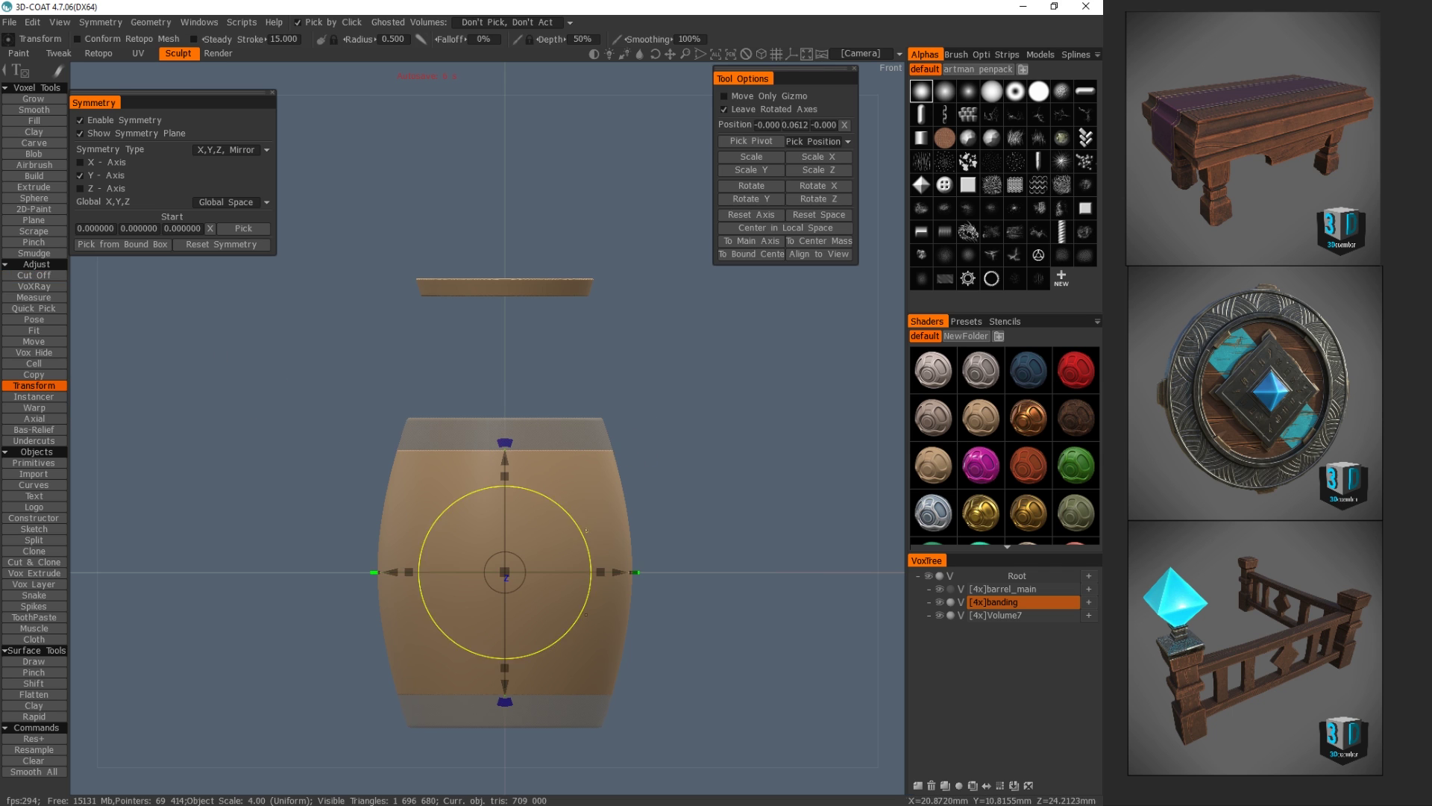
left_click_drag(507, 569, 508, 573)
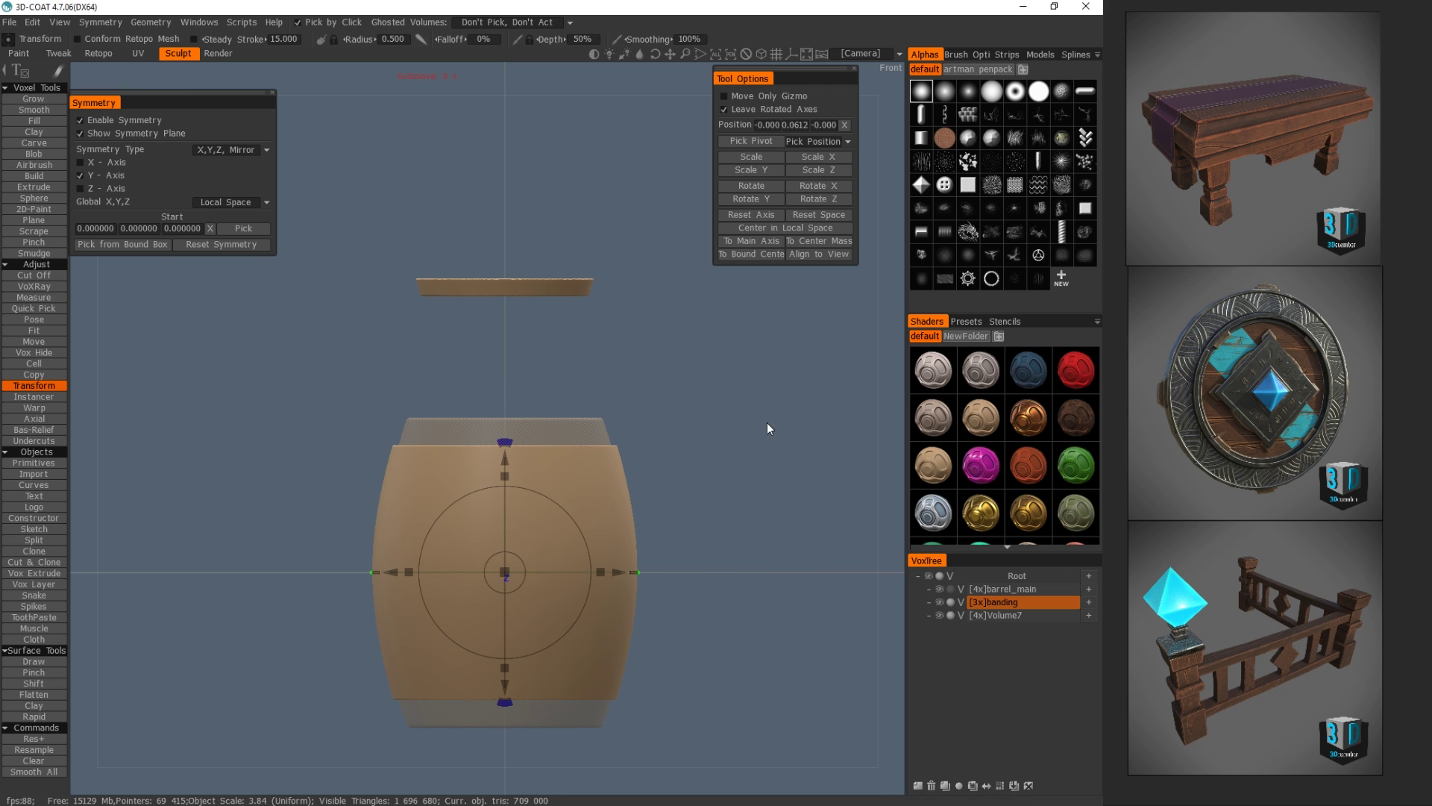
left_click_drag(778, 410, 540, 393)
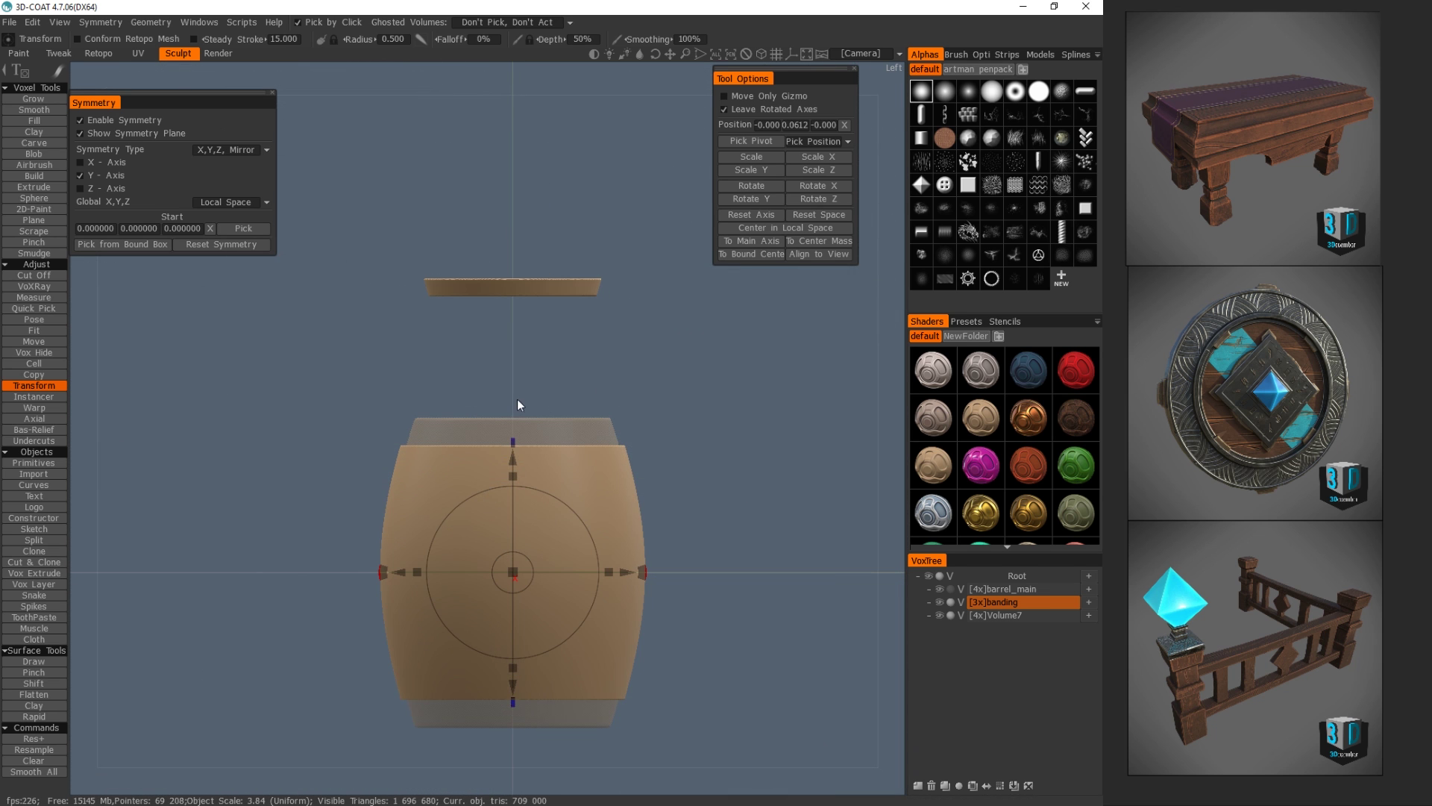
left_click(43, 275)
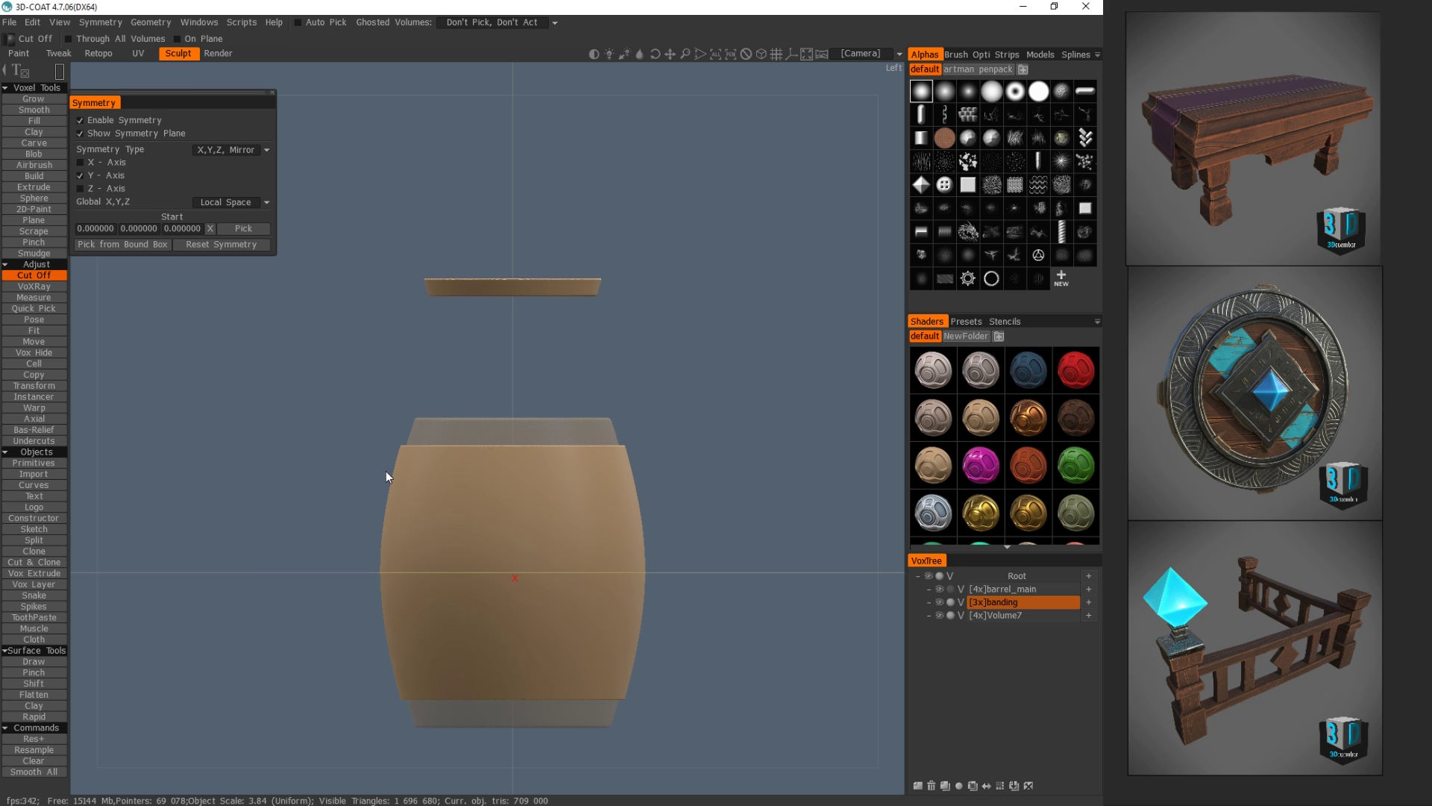
- Try cutting a narrow gap near each end of the banding and removing its middle, leaving a wide and a thin band per end
left_click_drag(382, 472, 682, 499)
left_click_drag(385, 475, 642, 491)
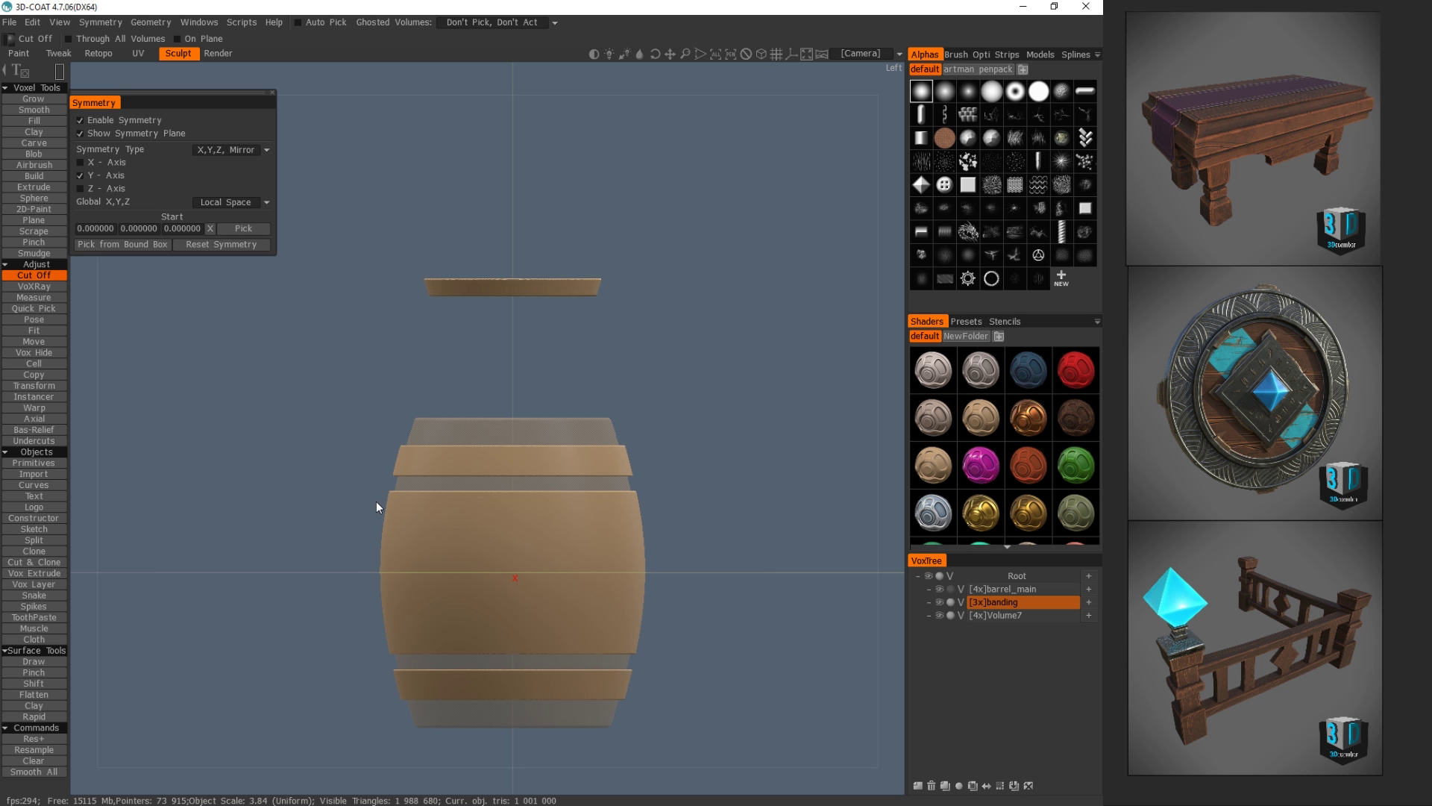
left_click_drag(373, 505, 687, 593)
right_click_drag(716, 499, 656, 495)
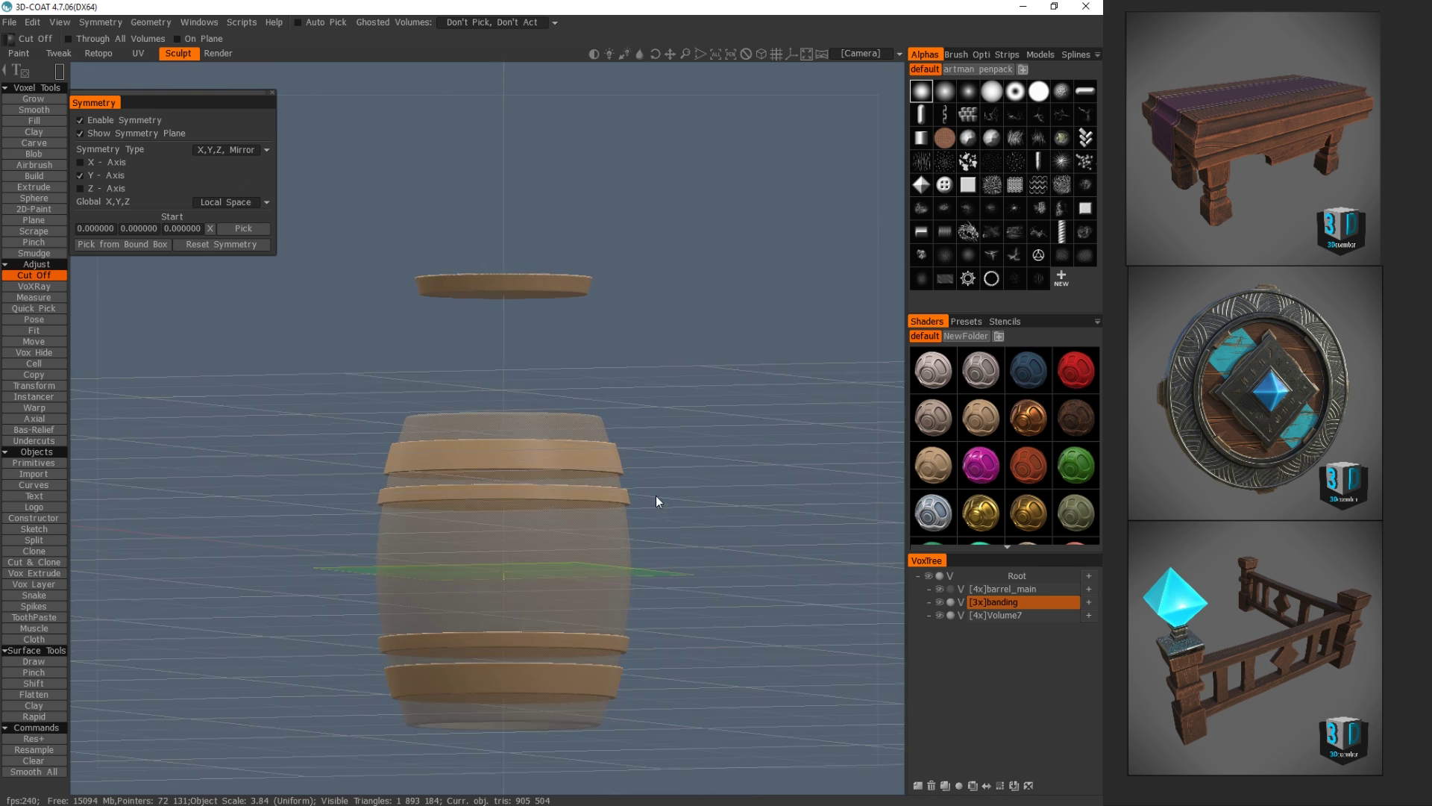
- Unghost barrel_main to review the bands, undo the banding cuts, and ghost barrel_main again
left_click(950, 588)
left_click_drag(720, 468, 647, 495, "alt")
key("ctrl+z")
left_click(950, 588)
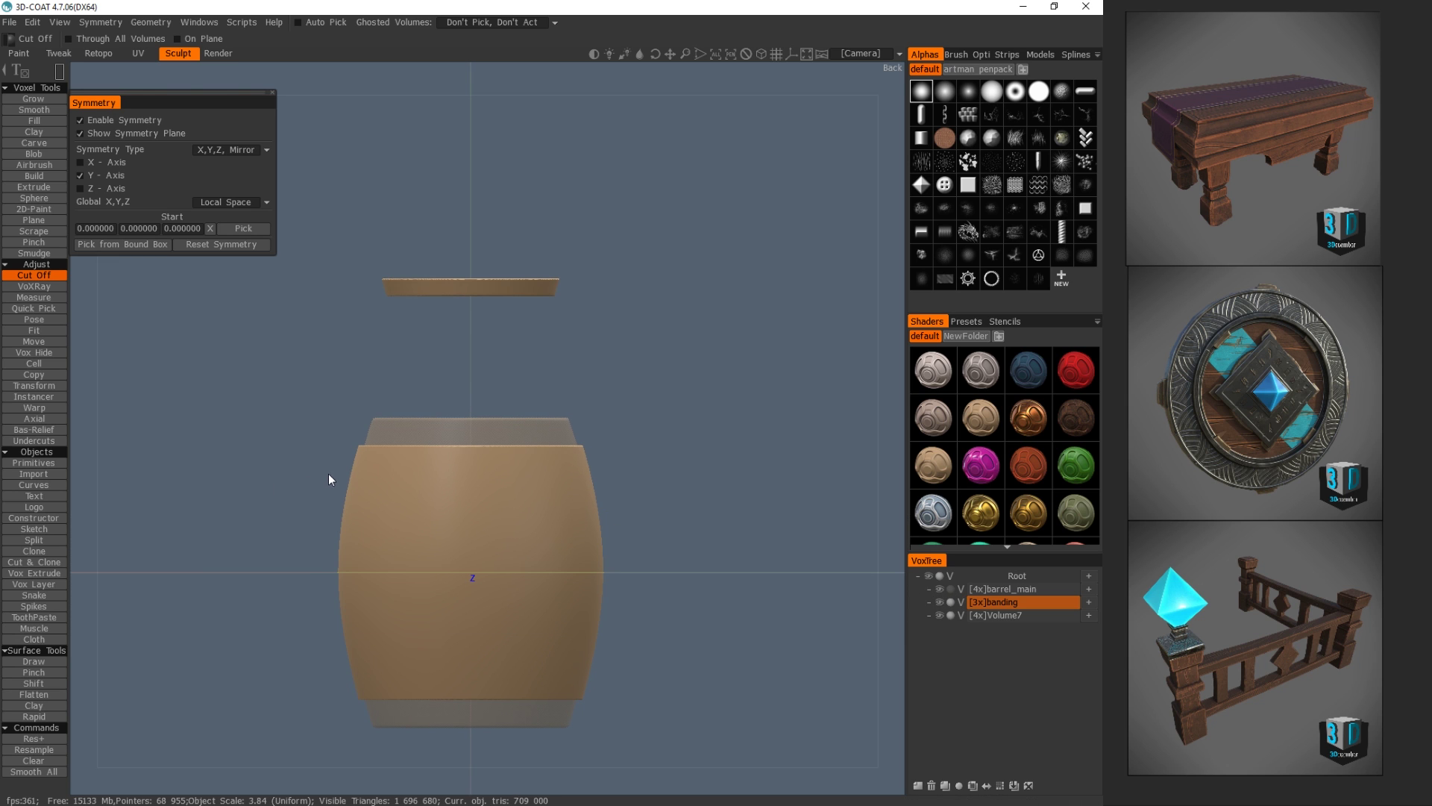
- Try mirrored cuts that leave one band near each end plus a central band, and undo them
left_click_drag(302, 473, 616, 543)
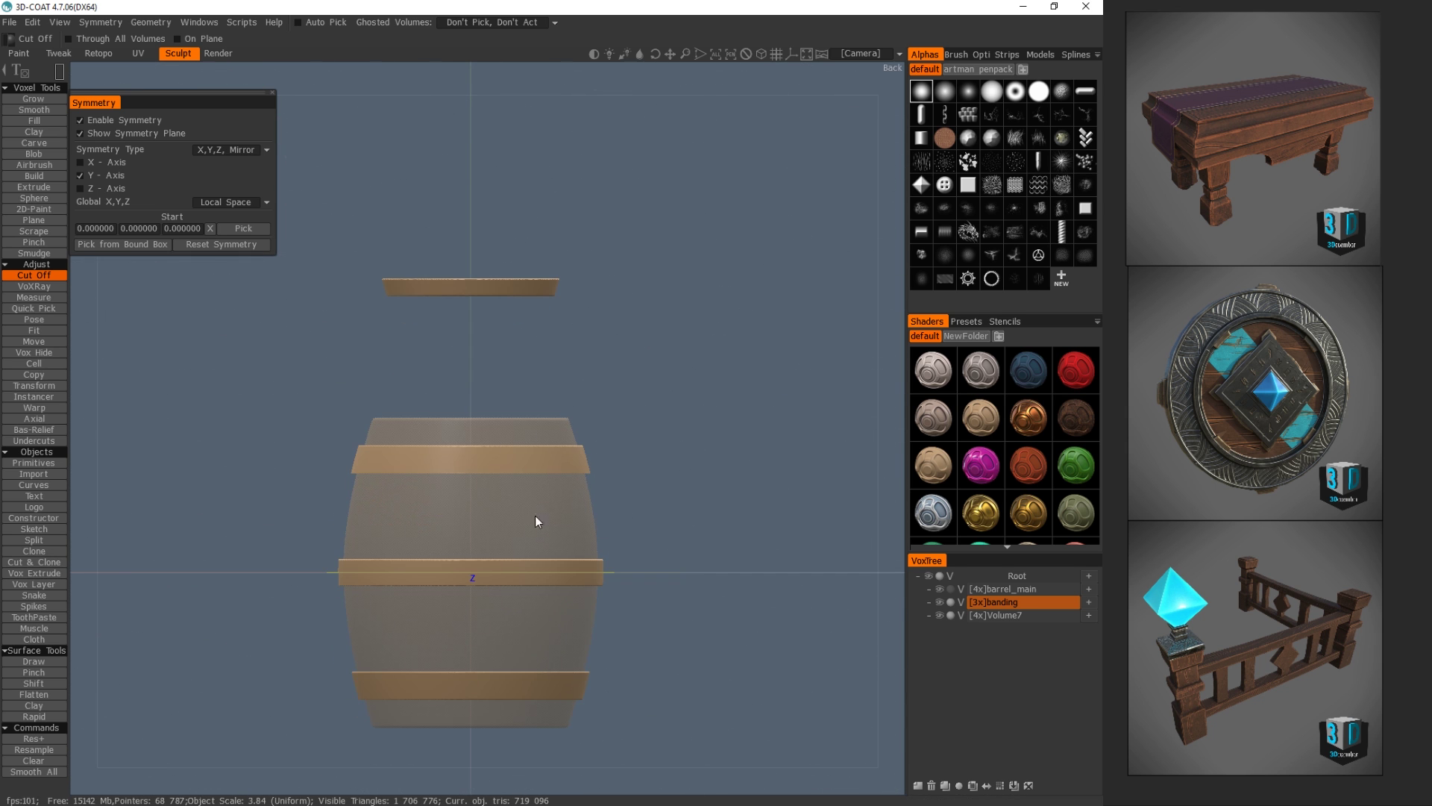
left_click_drag(338, 482, 794, 517)
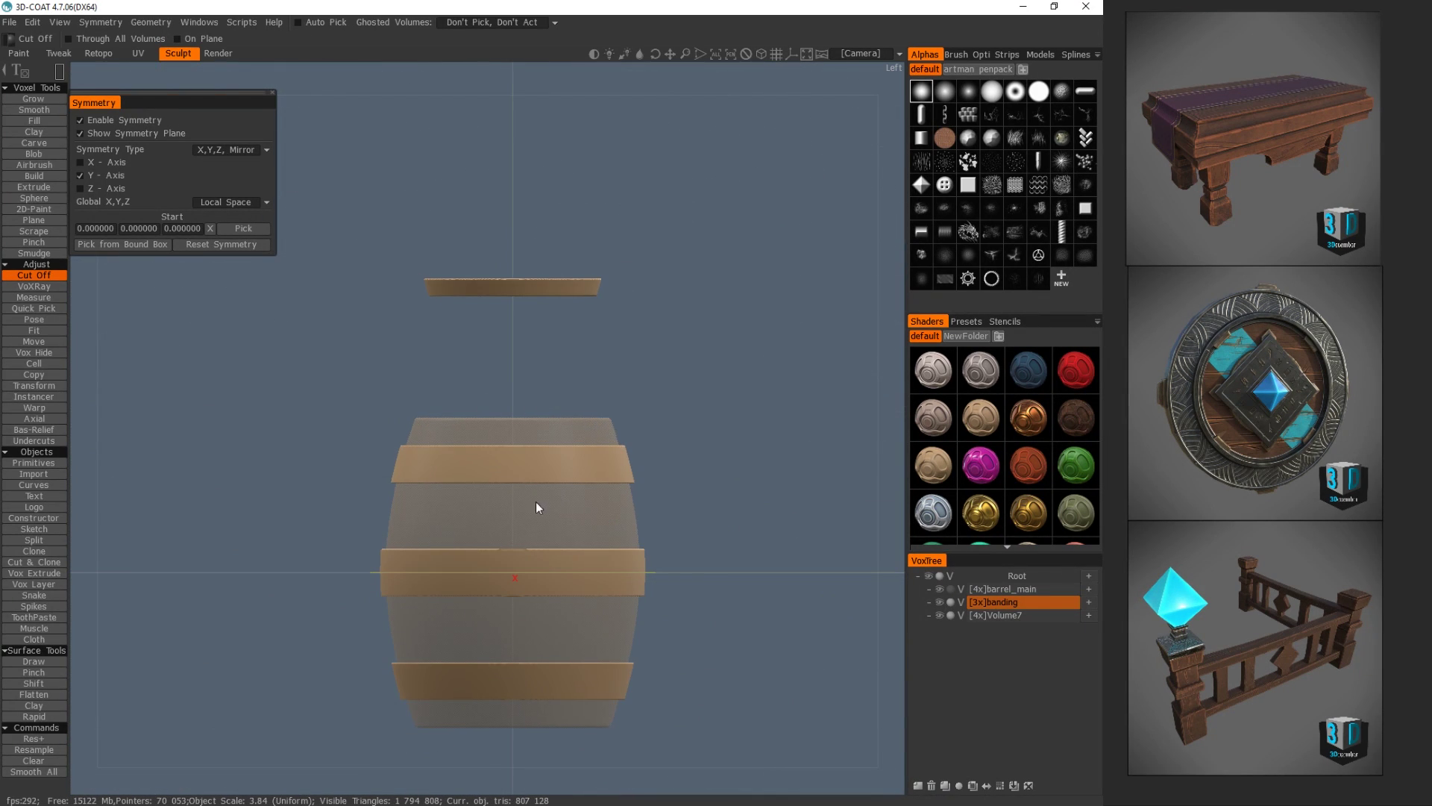
key("ctrl+z")
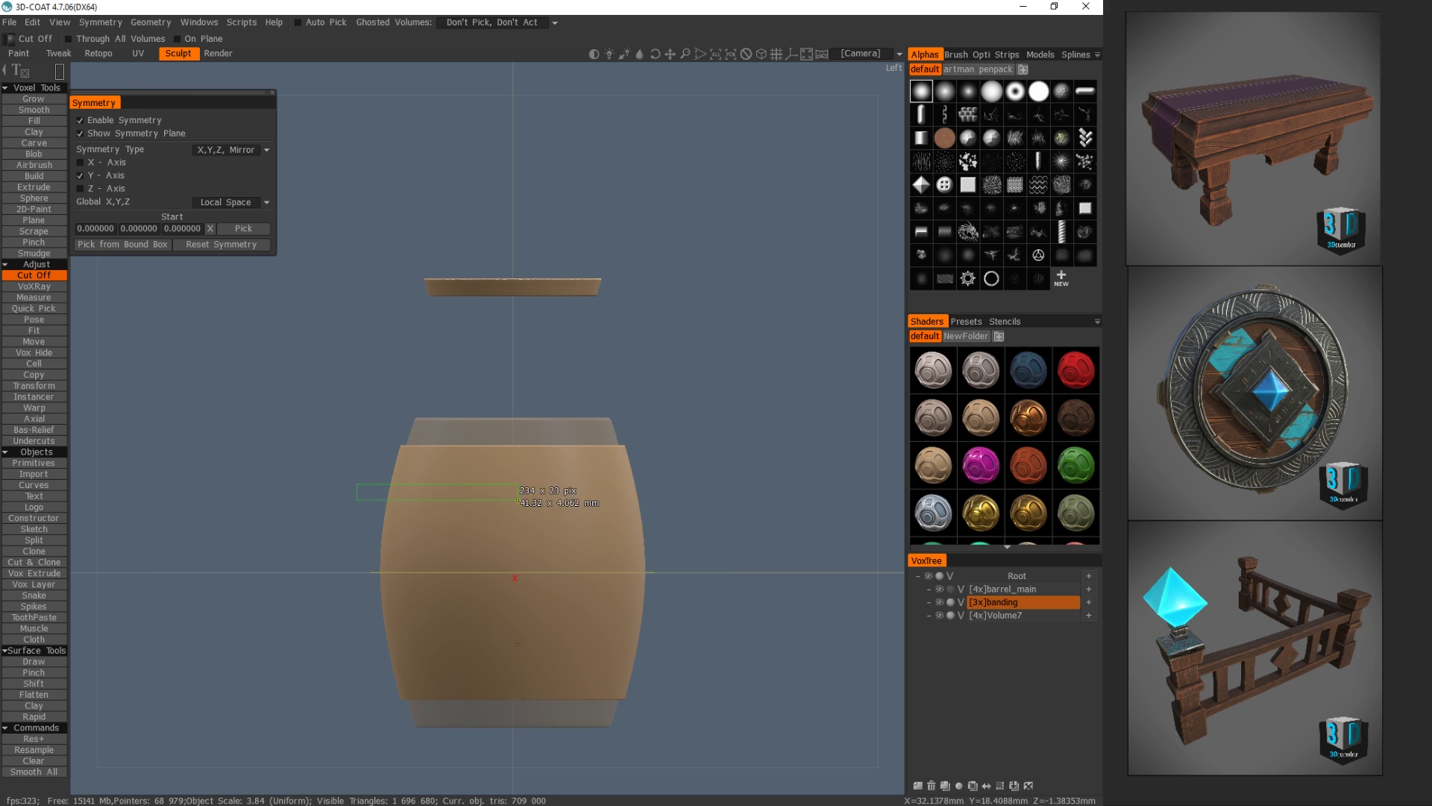
- Cut a mirrored gap about 4 mm tall below the wide end bands and remove the middle, leaving a thin second band at each end
left_click_drag(546, 501, 694, 503)
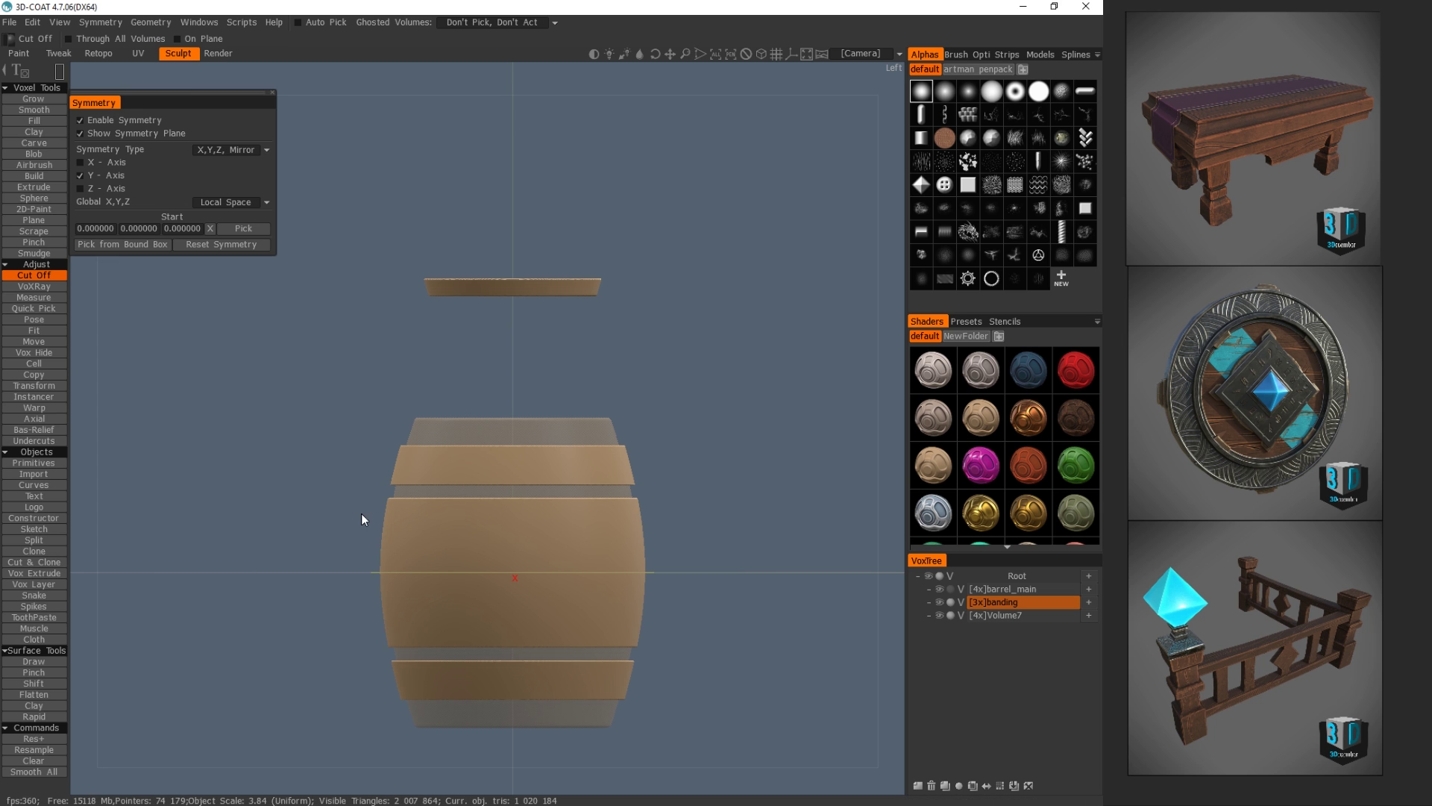
left_click_drag(358, 521, 646, 601)
mouse_move(672, 558)
middle_mouse_down()
mouse_move(591, 614)
mouse_move(434, 554)
mouse_move(581, 539)
mouse_move(643, 563)
mouse_move(673, 542)
middle_mouse_up()
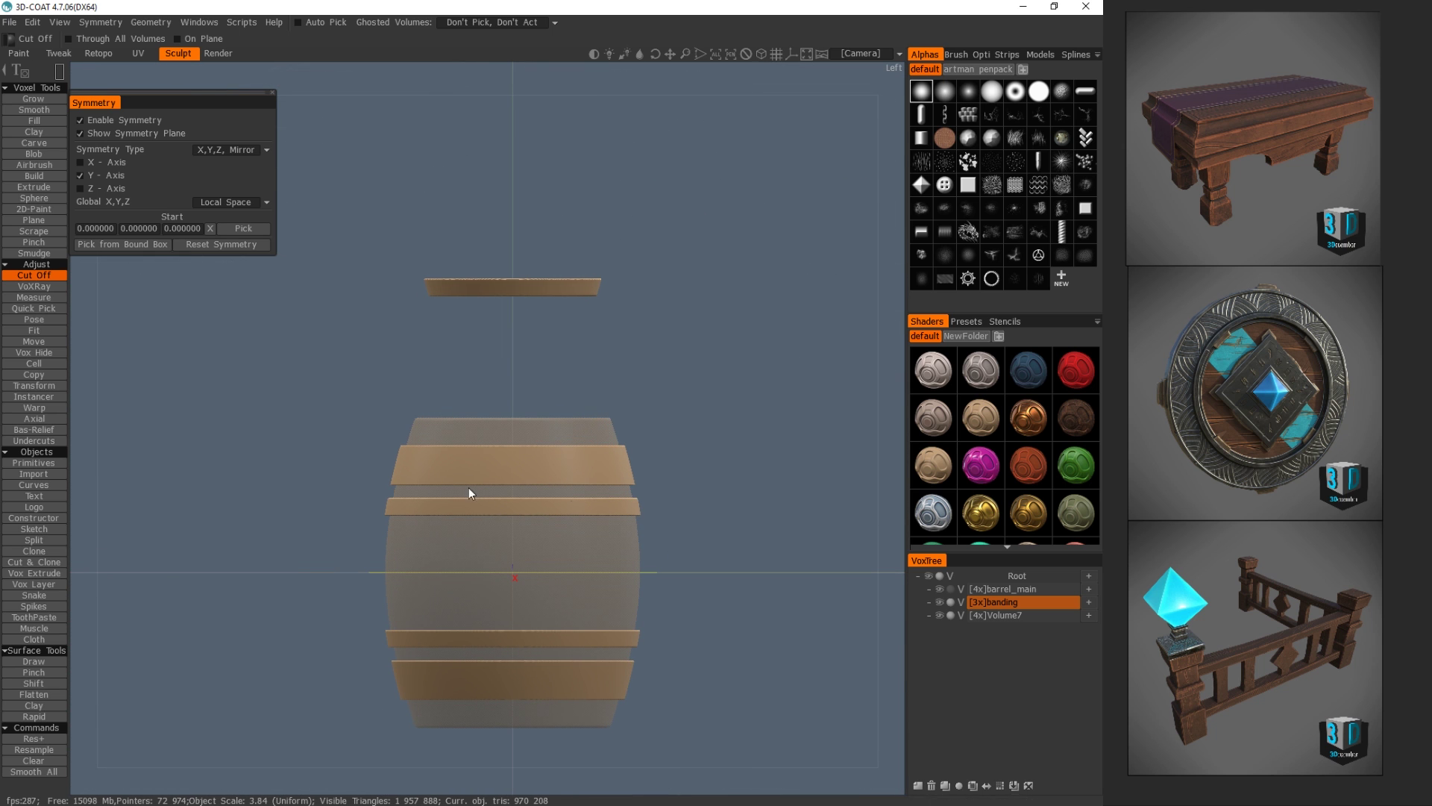
- Unghost barrel_main and examine the bands around the solid barrel from above
right_click_drag(370, 481, 556, 471, "alt")
left_click_drag(581, 440, 643, 416, "alt")
middle_click_drag(643, 417, 703, 445)
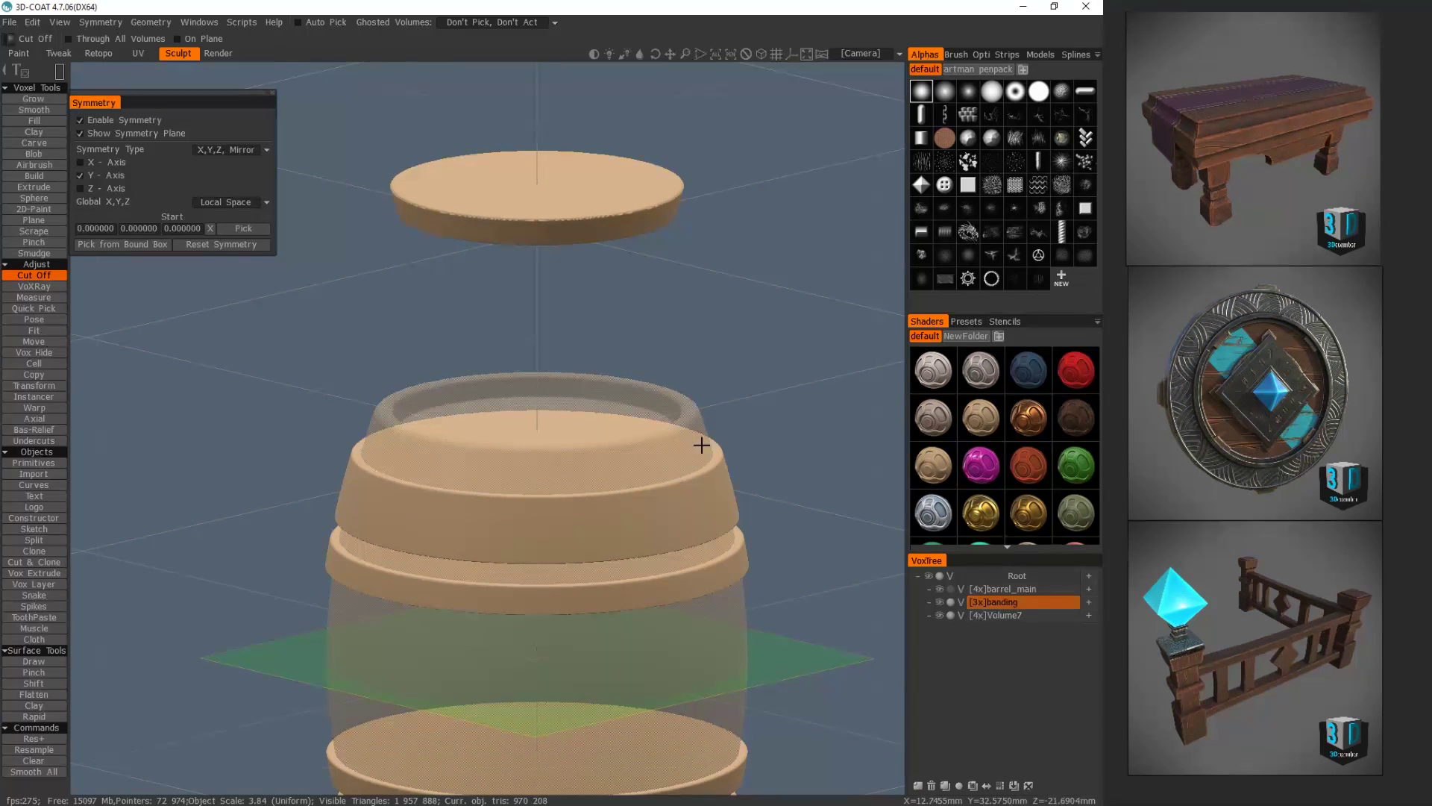
left_click(950, 588)
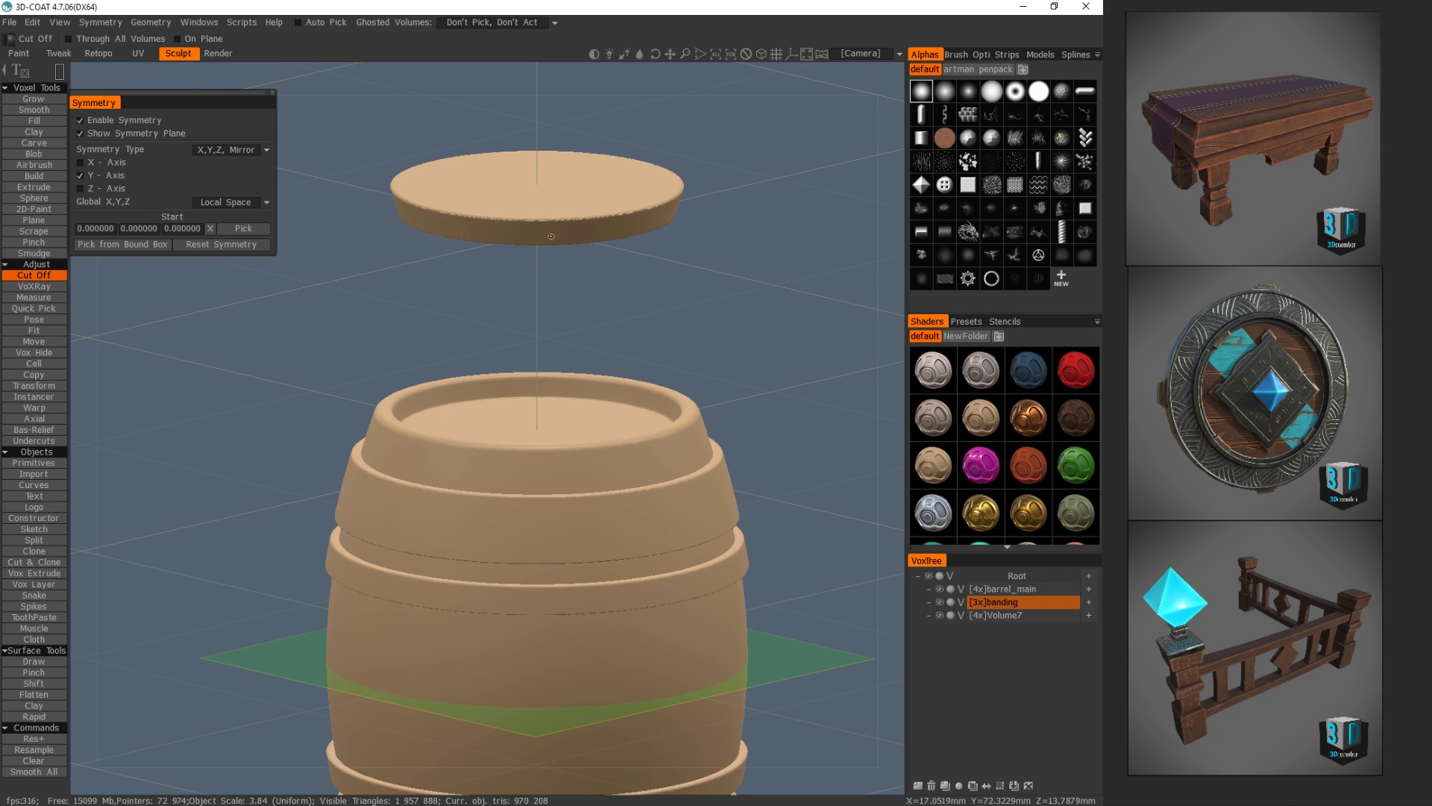
left_click_drag(593, 238, 601, 275, "alt")
middle_click_drag(601, 275, 594, 333, "alt")
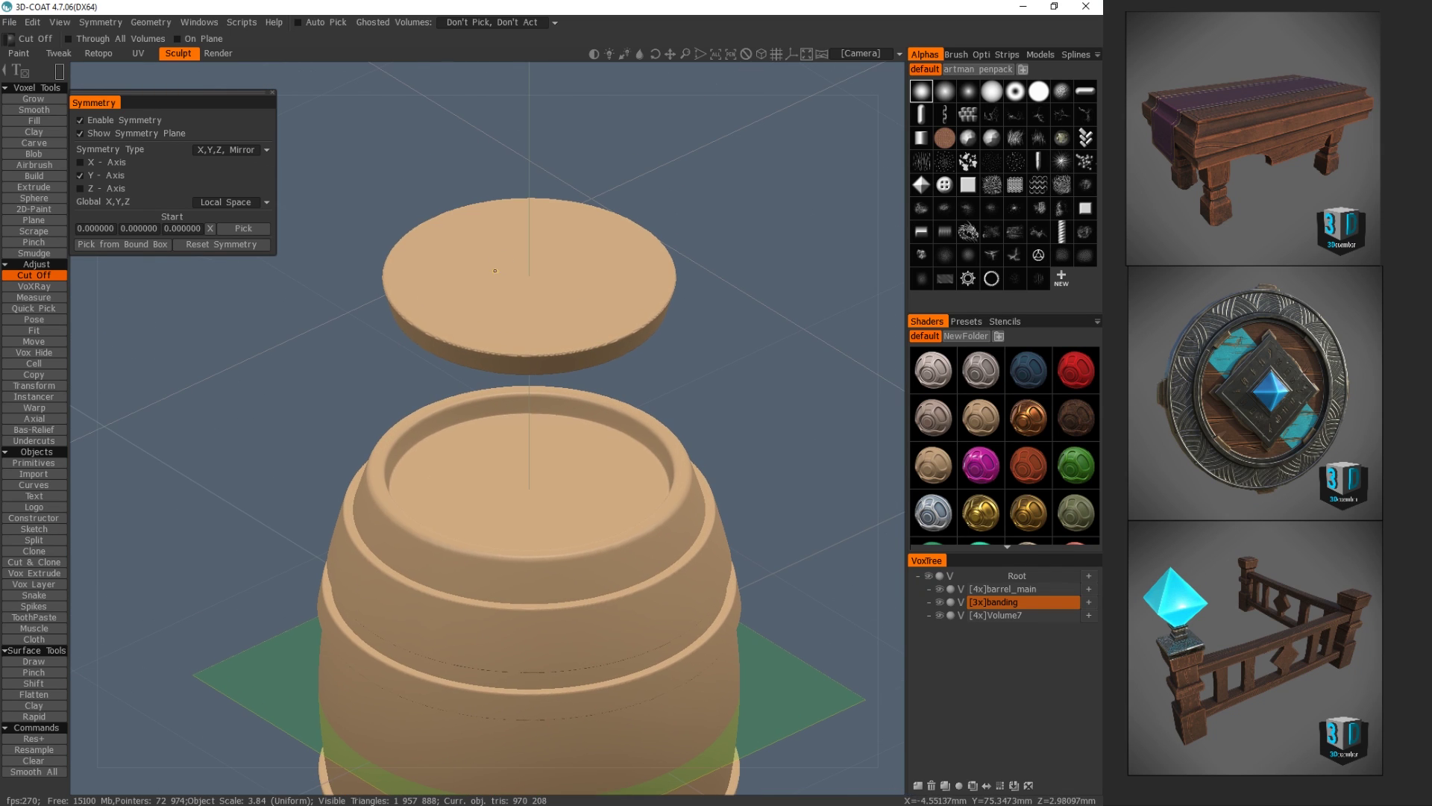
- Rename Volume7 as lid
left_click(1019, 604)
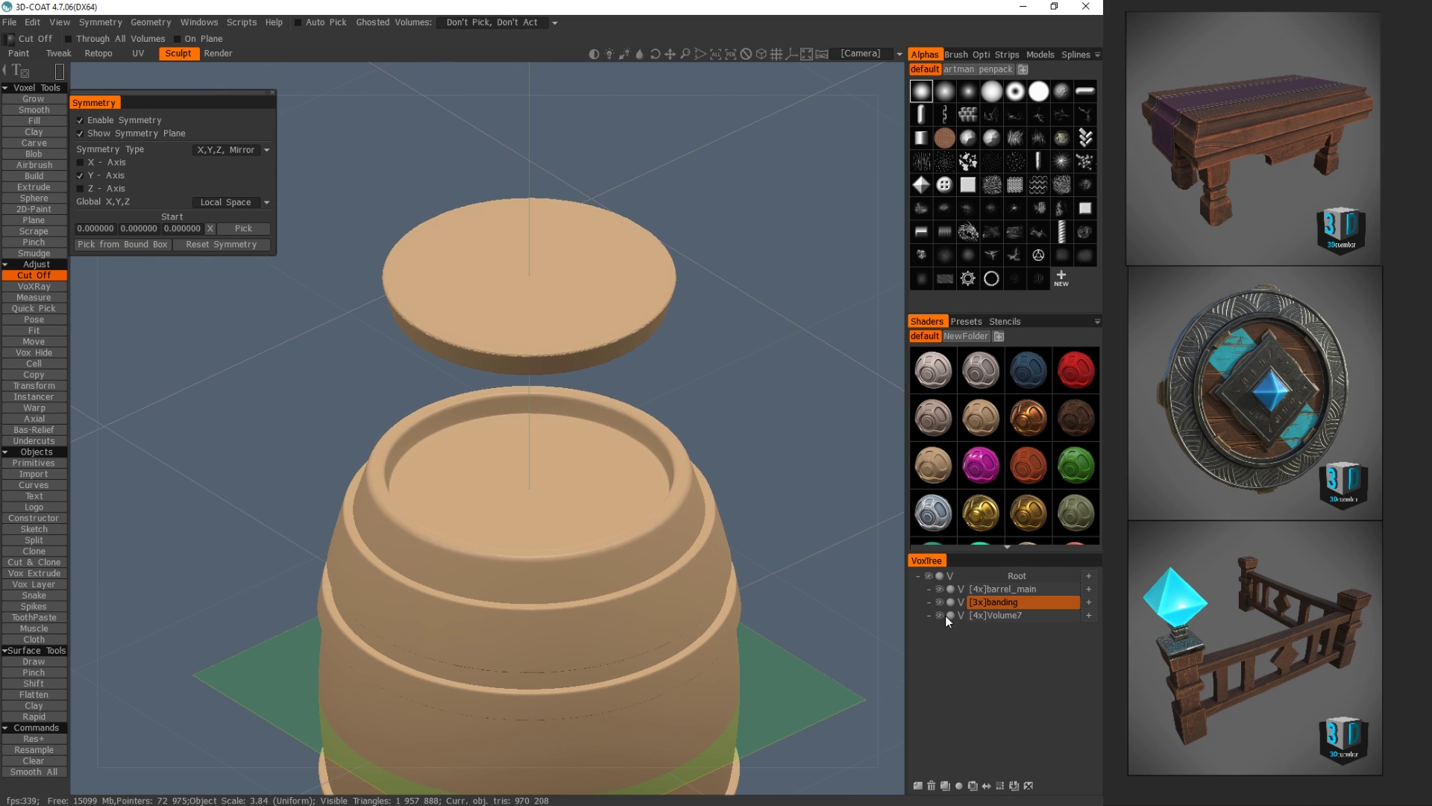
double_click(1001, 614)
type("lid")
key("Return")
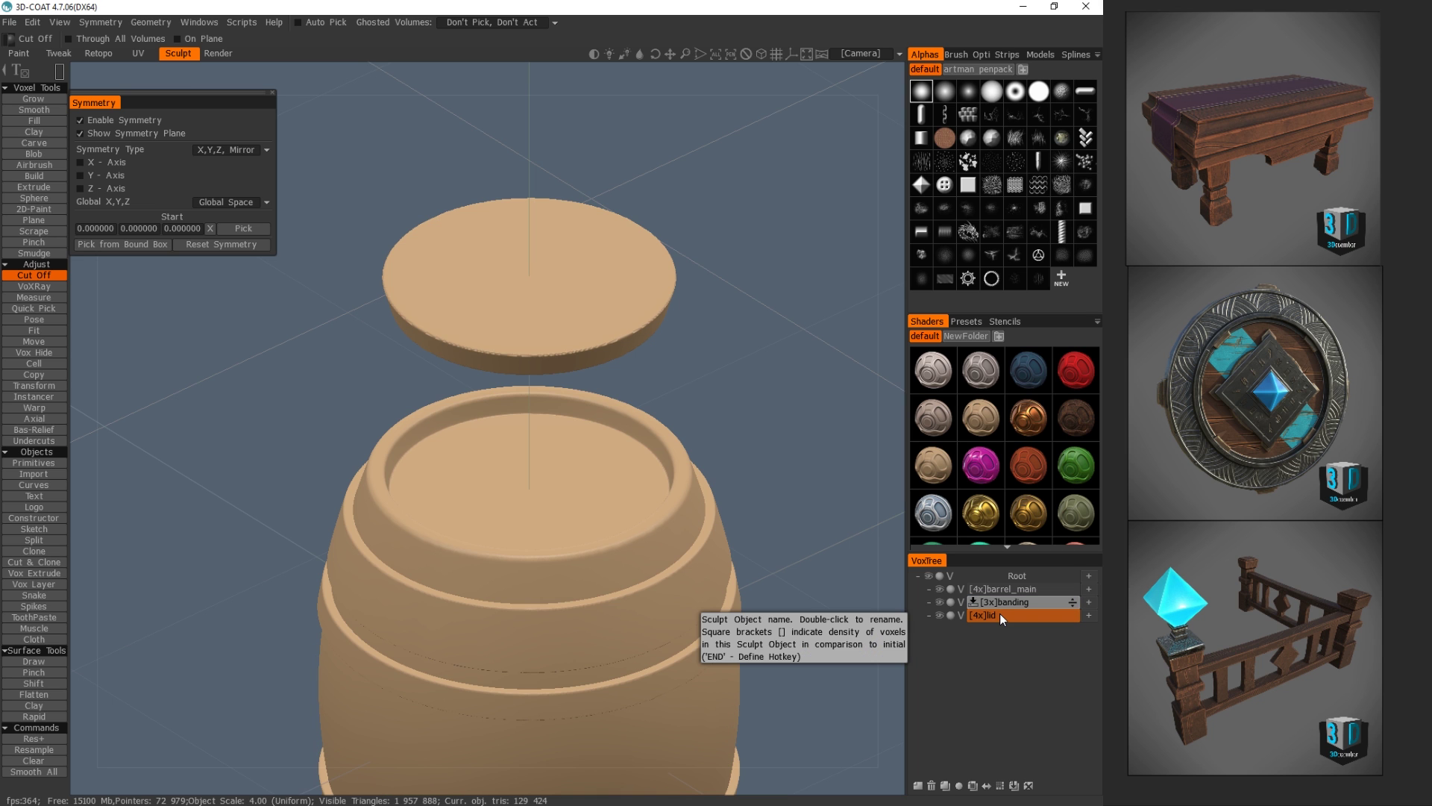
- Check the lid's rim in wireframe, increase the lid's resolution to 8x, and turn the wireframe off
right_click_drag(548, 322, 748, 294, "alt")
middle_click_drag(748, 294, 524, 517, "alt")
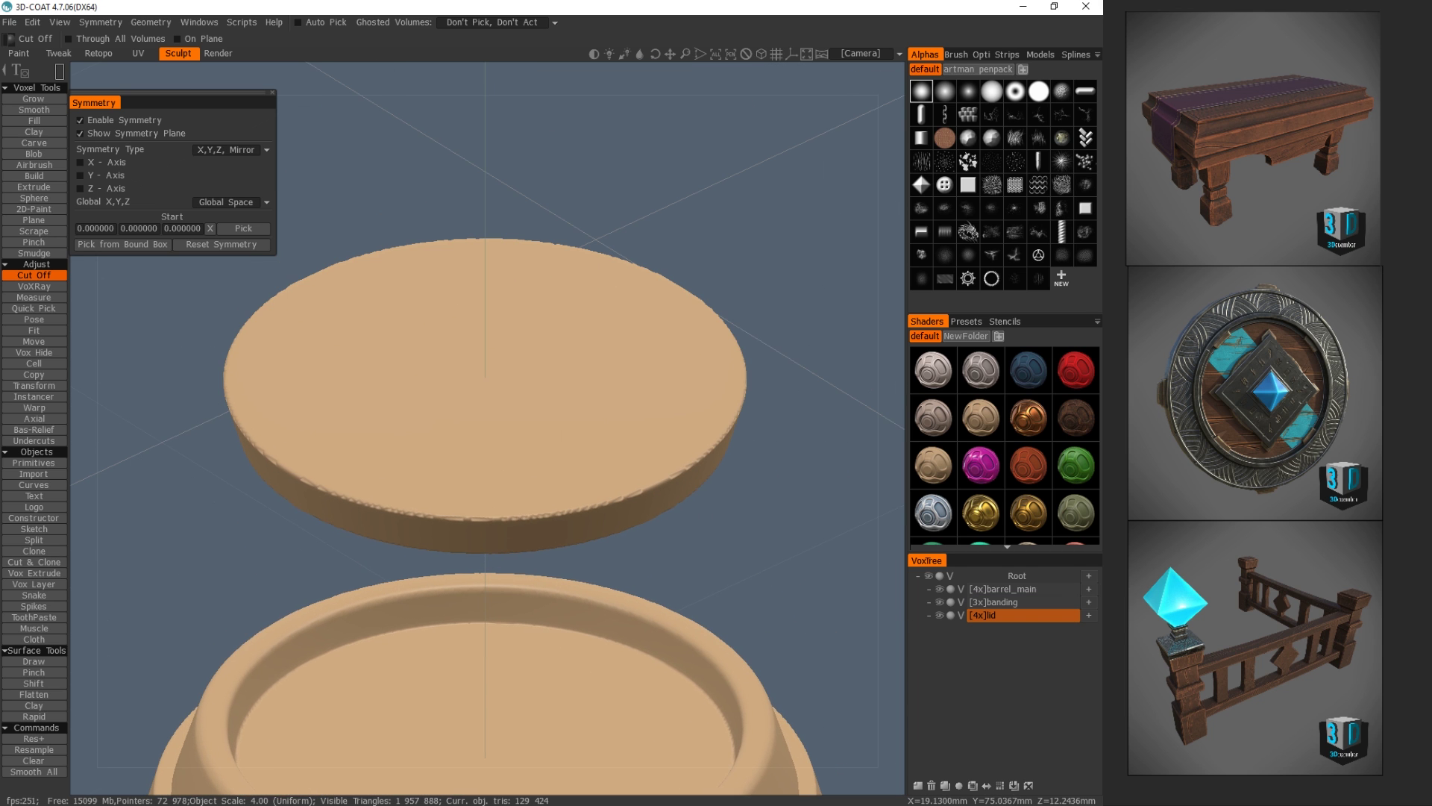
key("w")
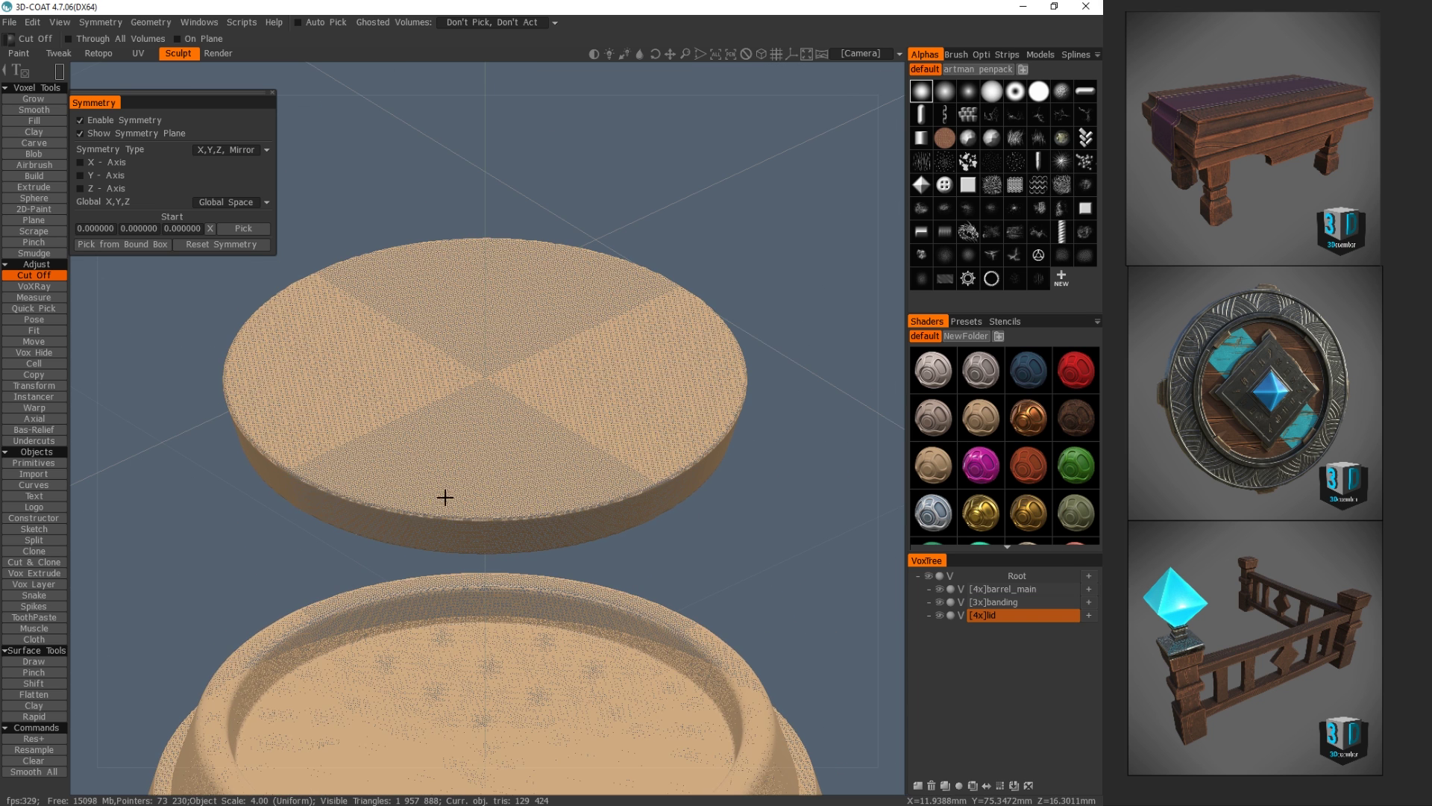
scroll(473, 493, "up", 8)
scroll(477, 611, "down", 4)
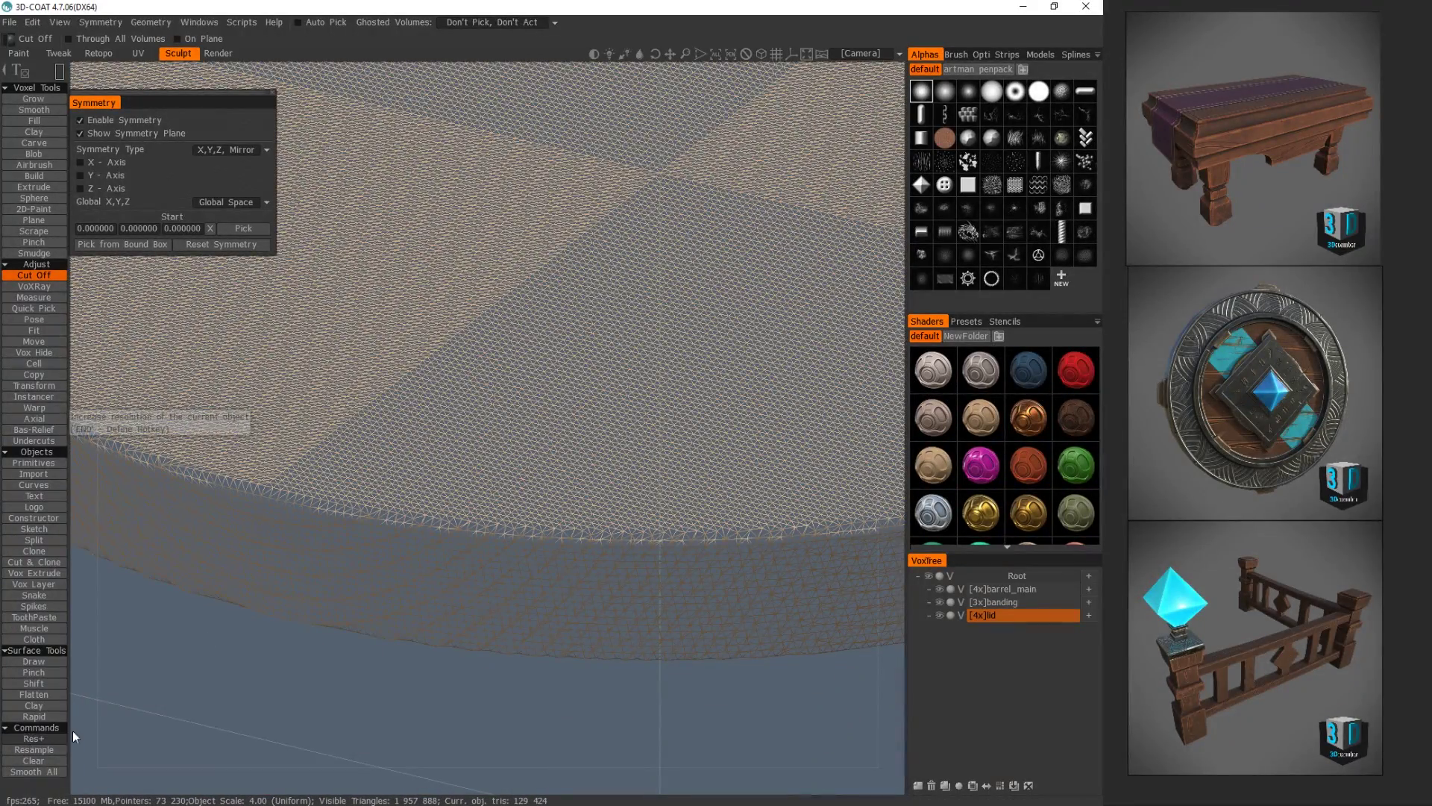
left_click(34, 738)
scroll(507, 509, "down", 3)
key("w")
left_click_drag(703, 525, 669, 499, "alt")
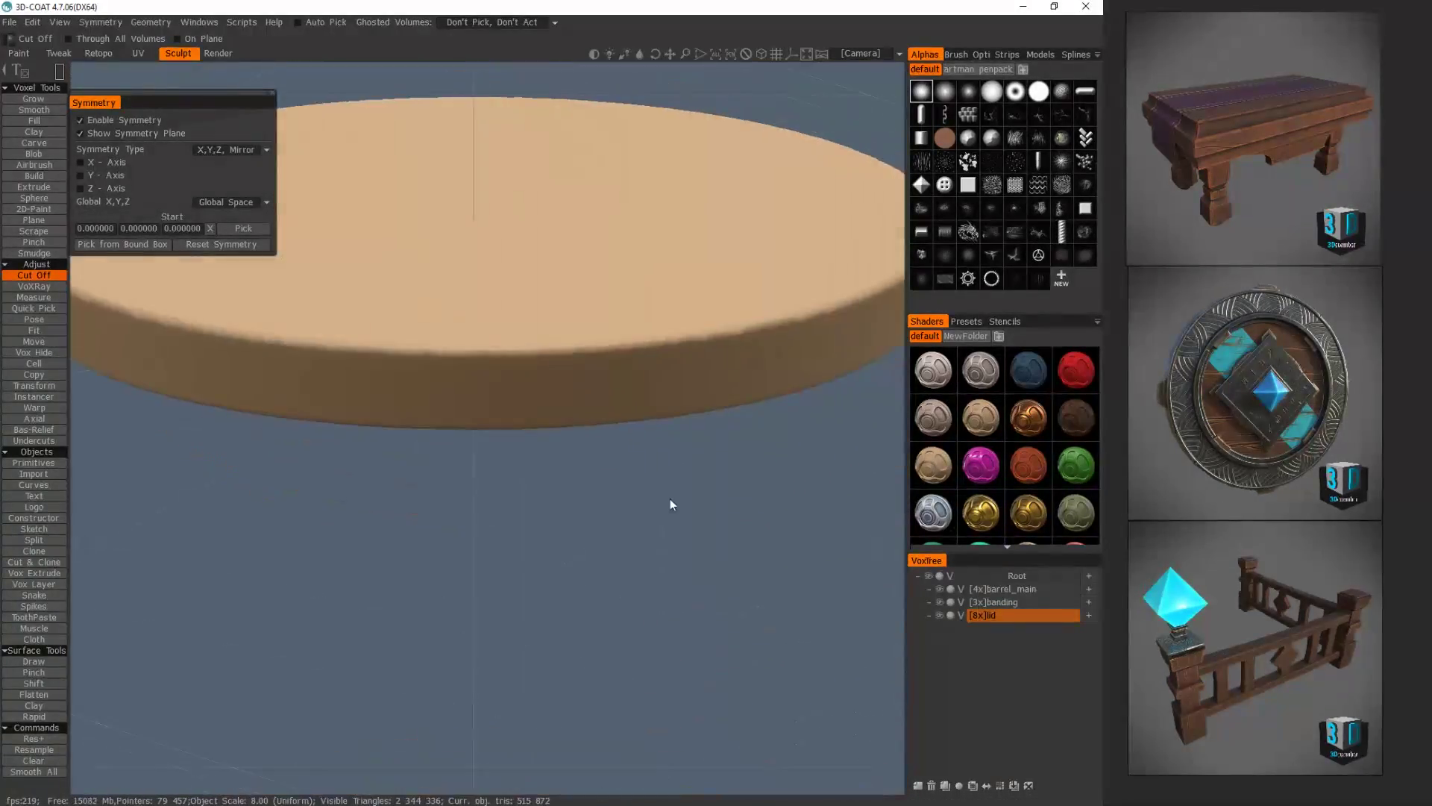
scroll(670, 499, "down", 5)
left_click_drag(482, 537, 512, 526, "alt+shift")
middle_click_drag(513, 525, 619, 391)
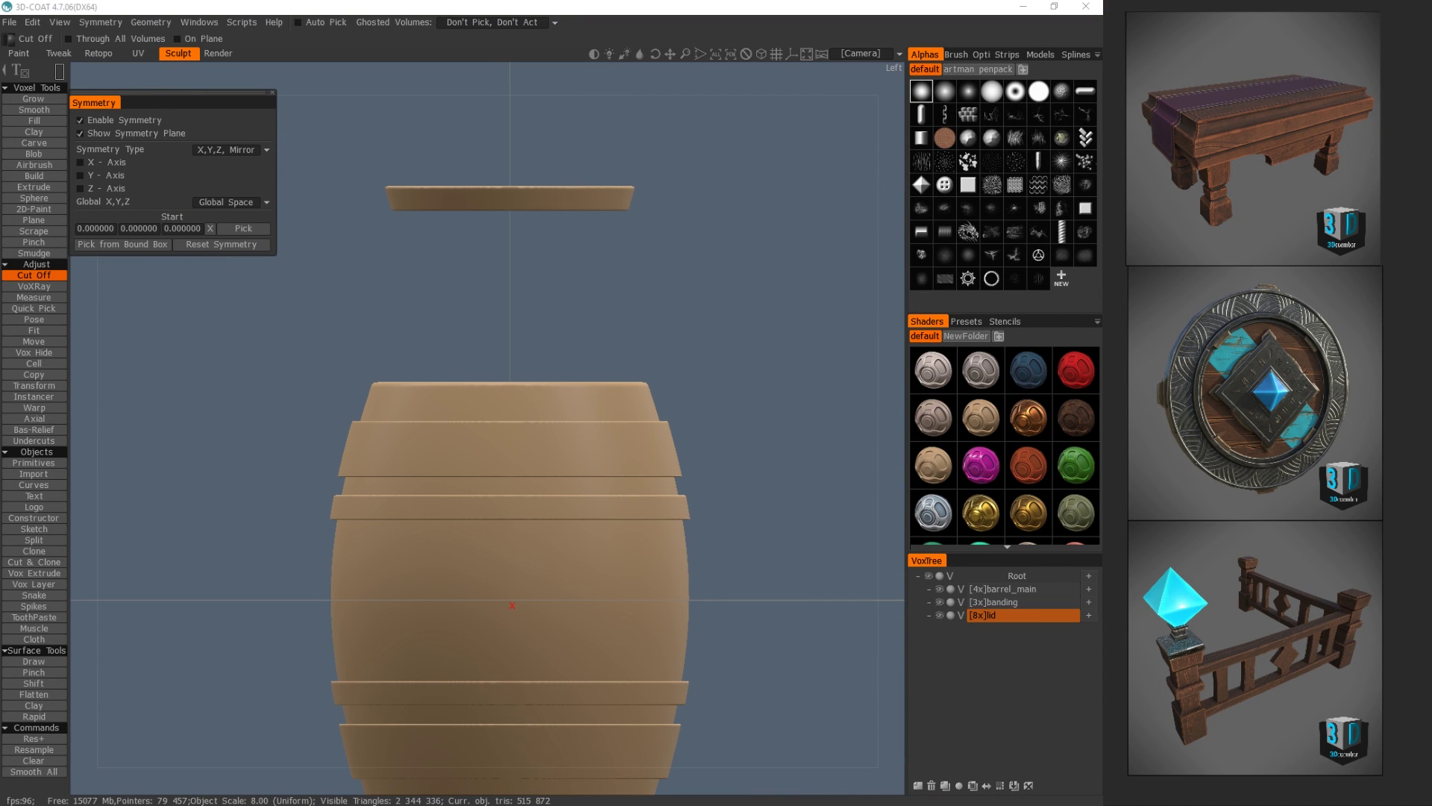